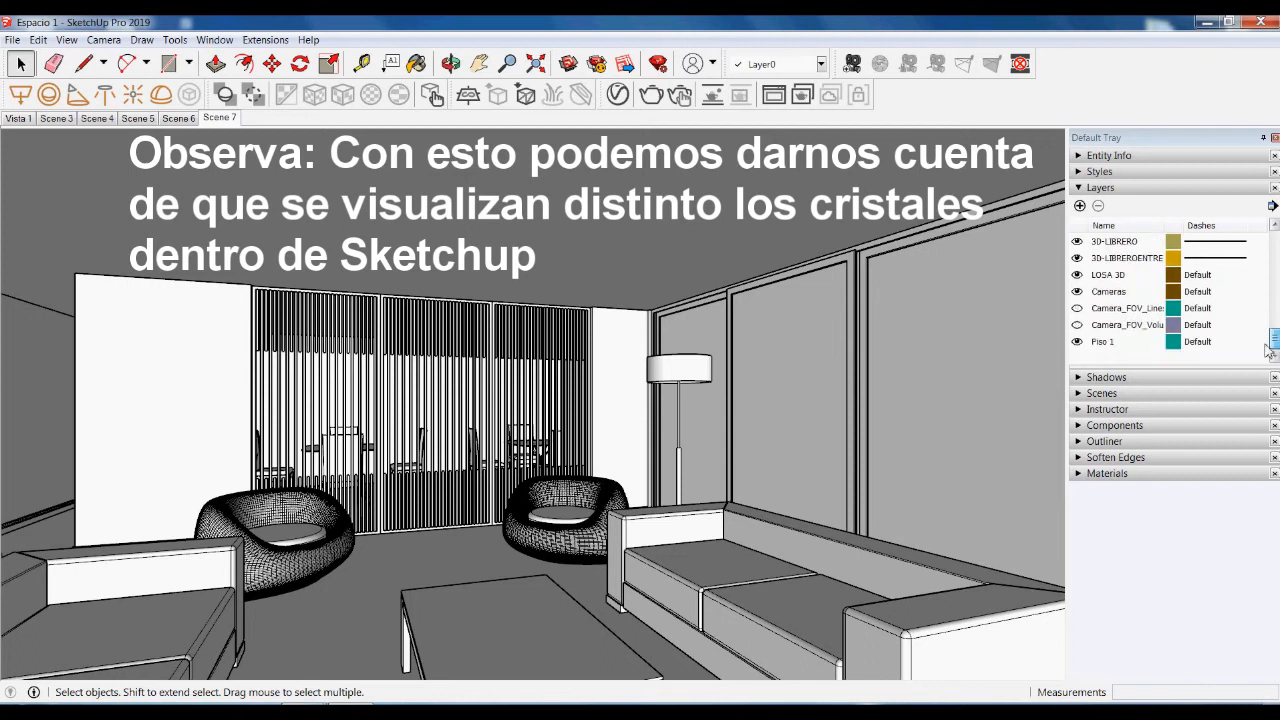
- Hide the VITRO glass layer in the Layers panel so the windows show no glass
drag(1268, 349, 1262, 254)
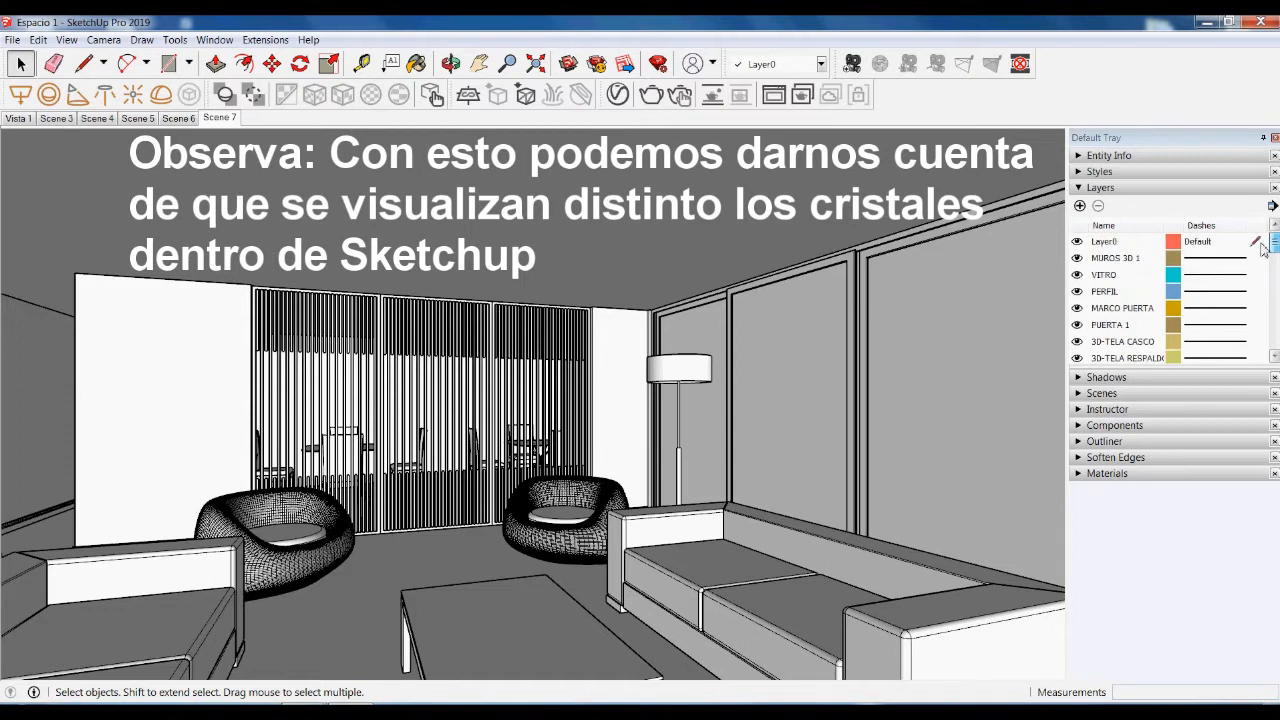
click(1077, 276)
click(1077, 275)
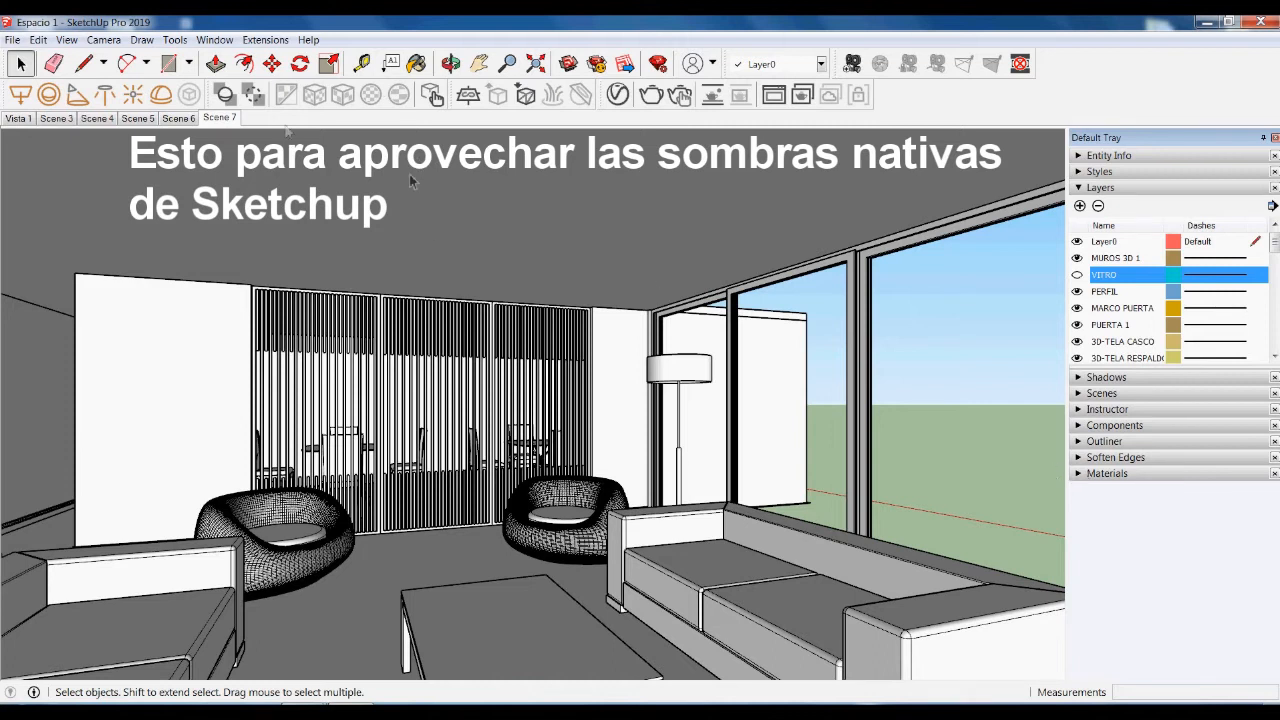
click(66, 39)
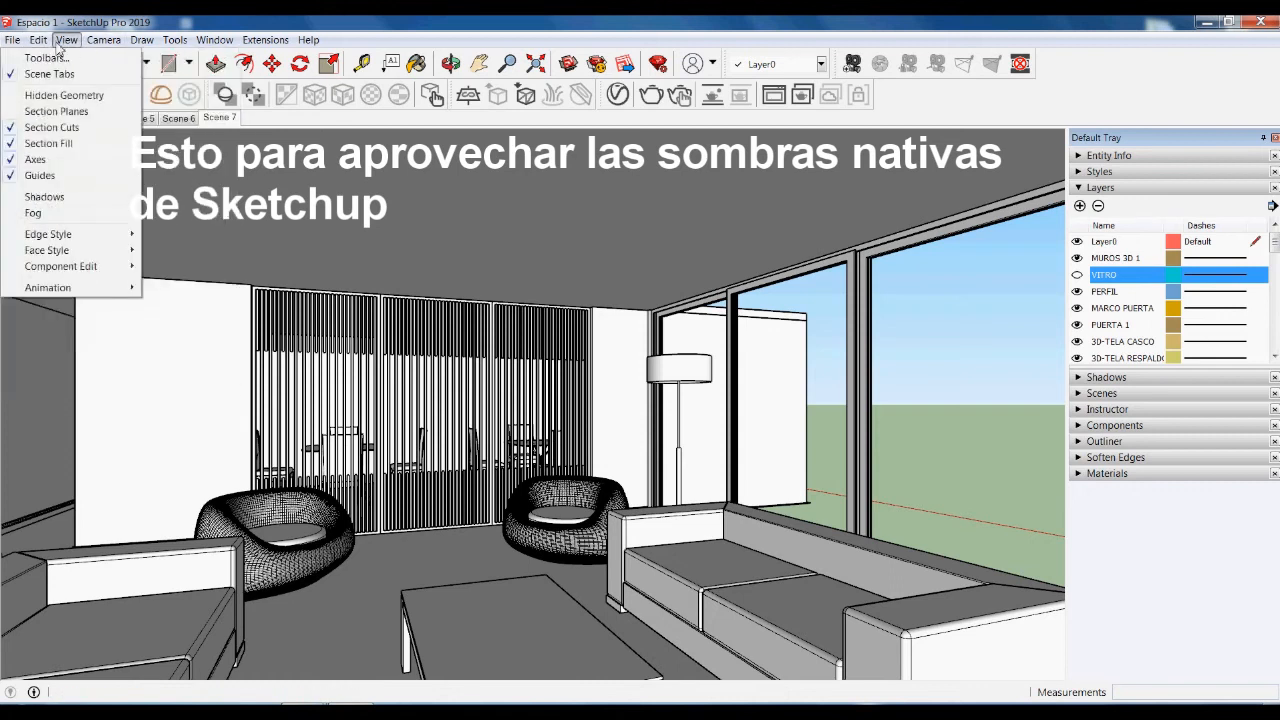
- Enable the Shadows toolbar and dock it with the other tools at the top right
click(46, 57)
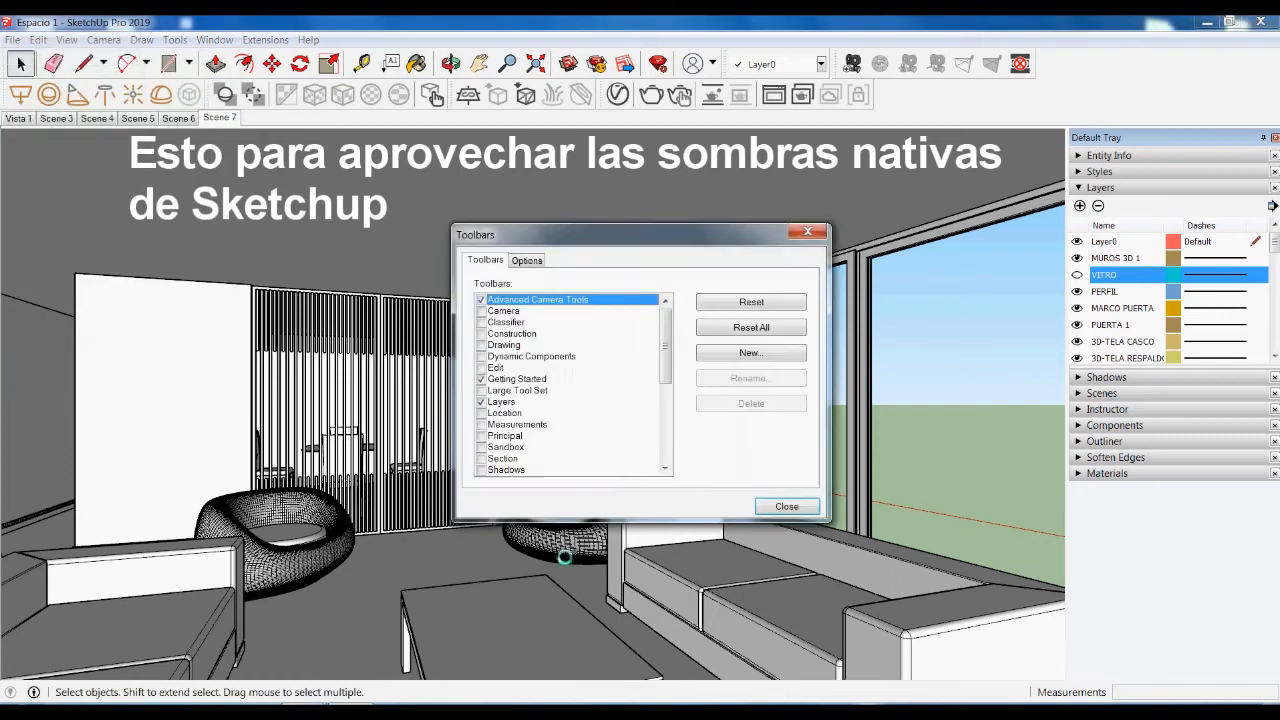
click(483, 470)
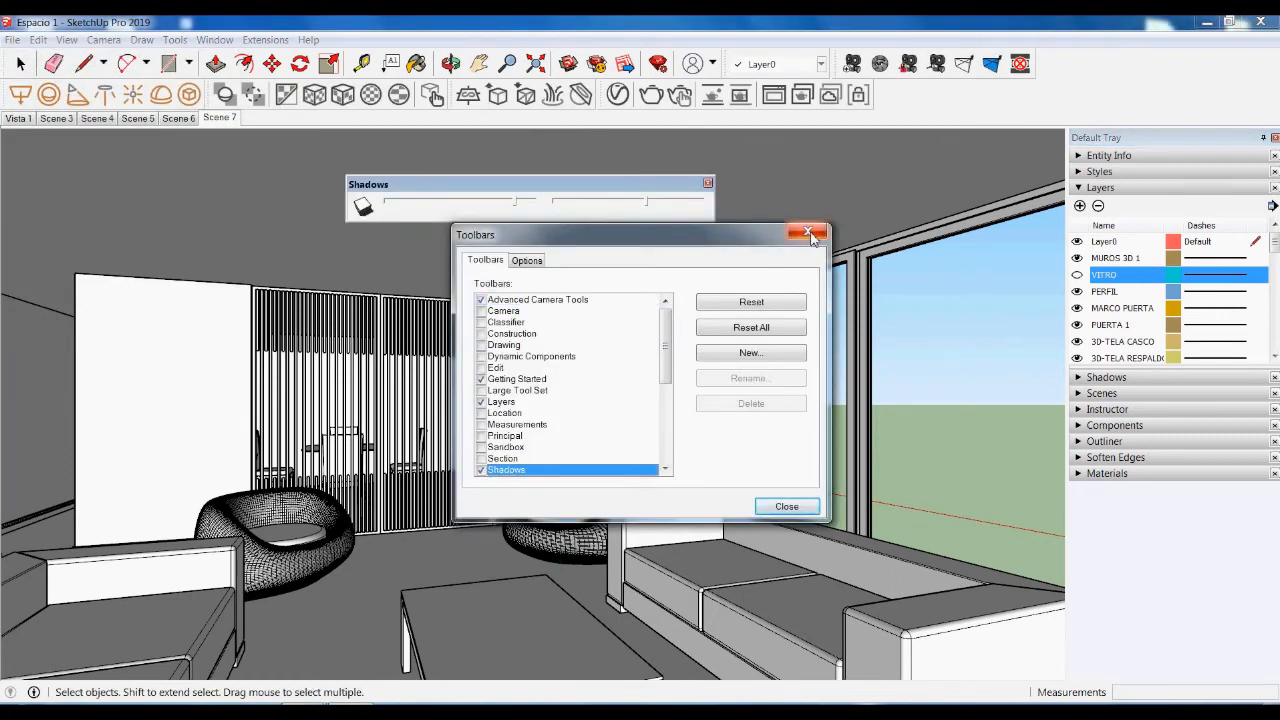
click(780, 507)
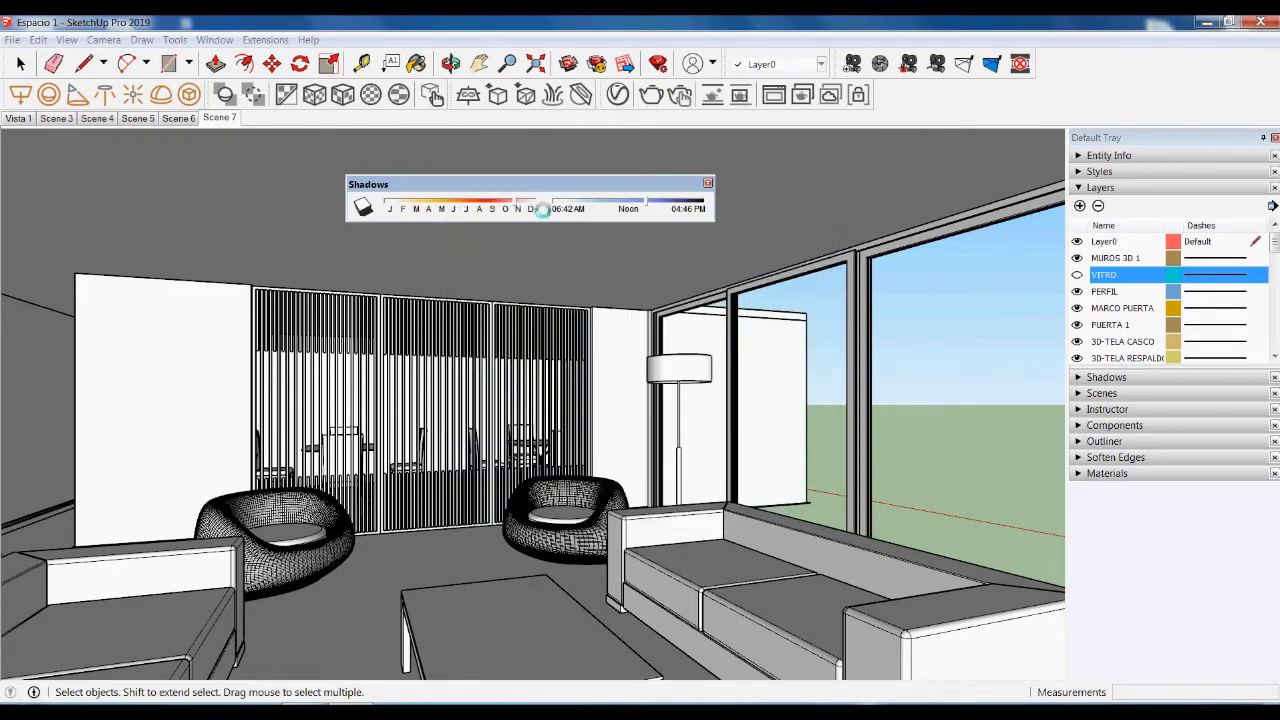
drag(530, 192, 1004, 116)
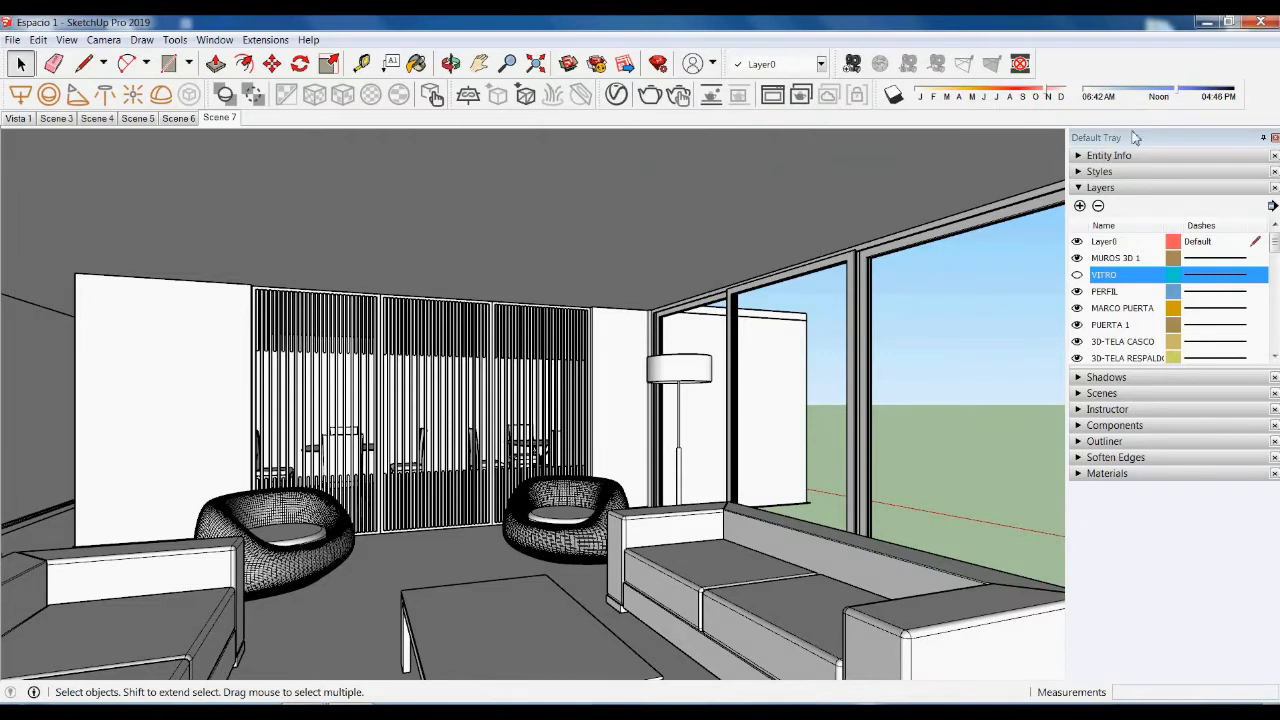
- Switch shadows on and bring up the Materials panel on the Glass and Mirrors collection
click(893, 94)
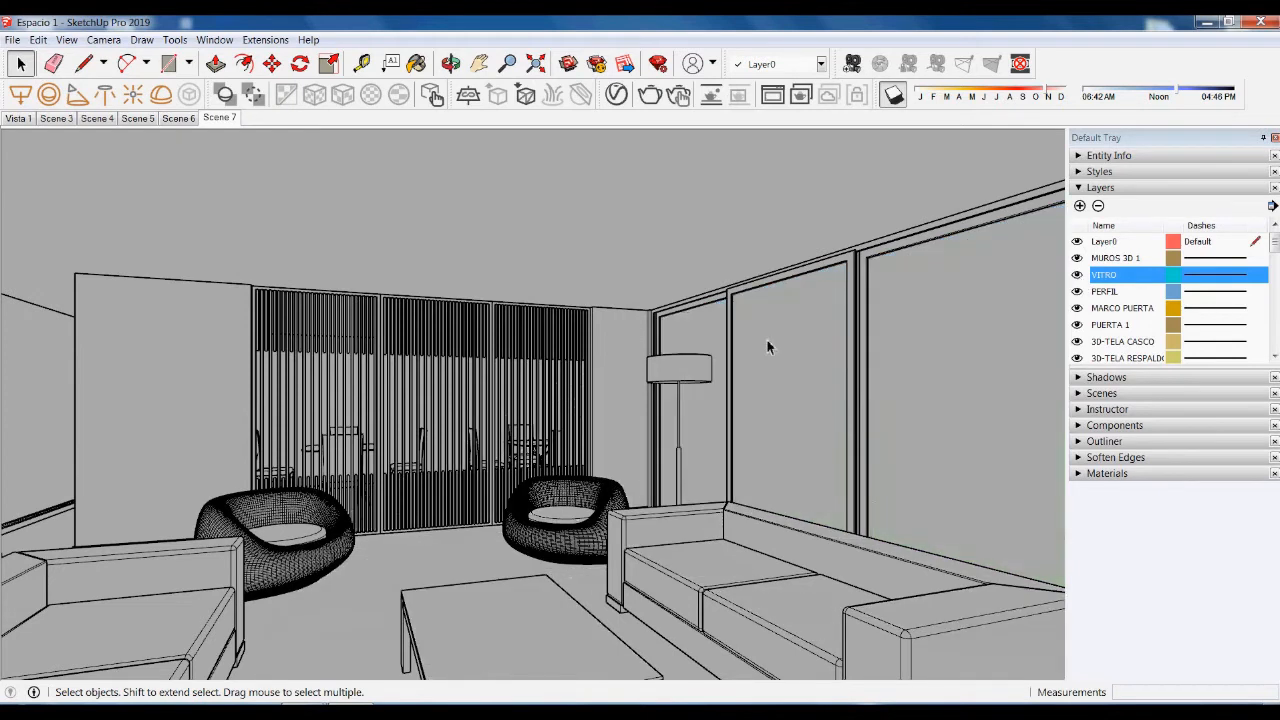
click(1079, 474)
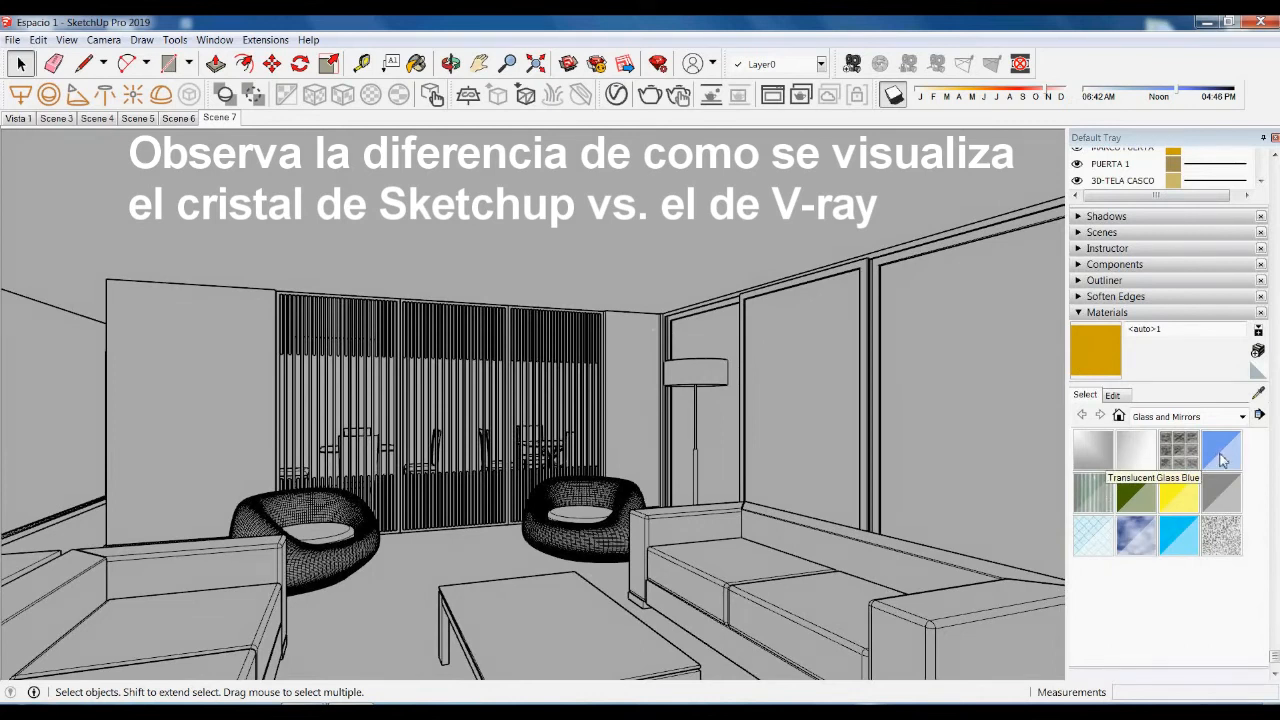
- Go to the Scene 4 view and draw a rectangle on the ground
click(141, 118)
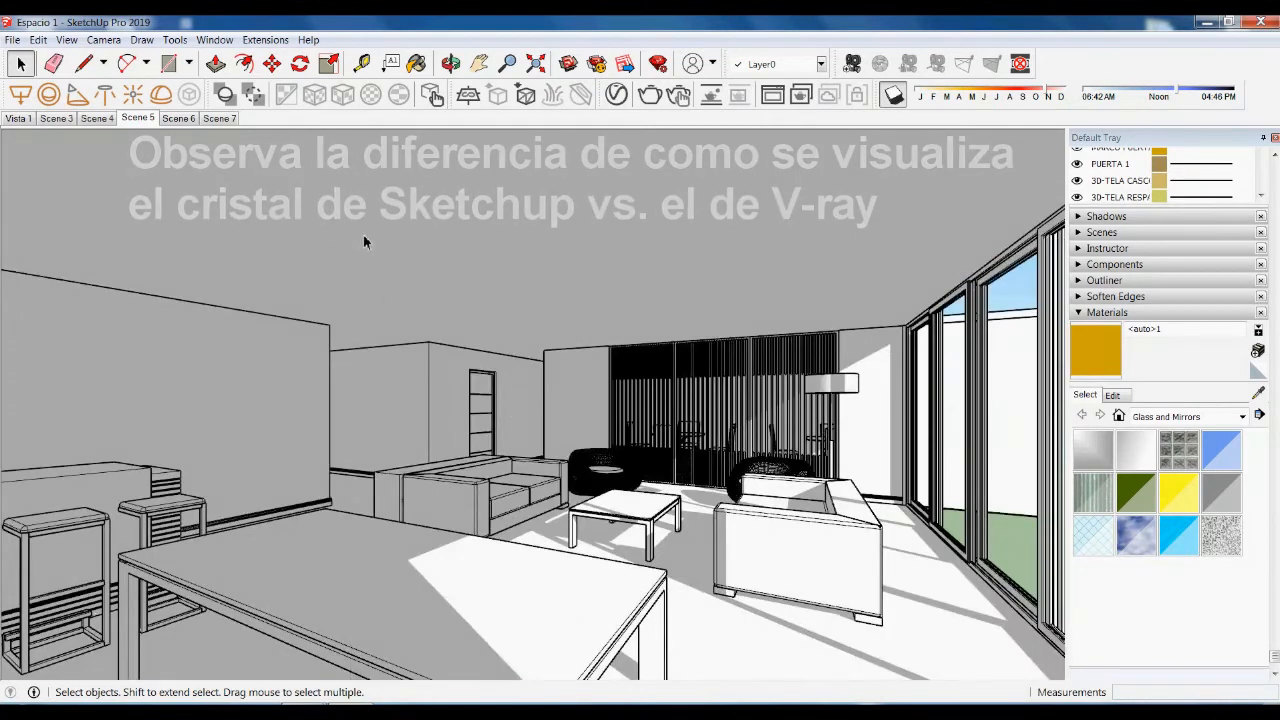
scroll(459, 352, down, 3)
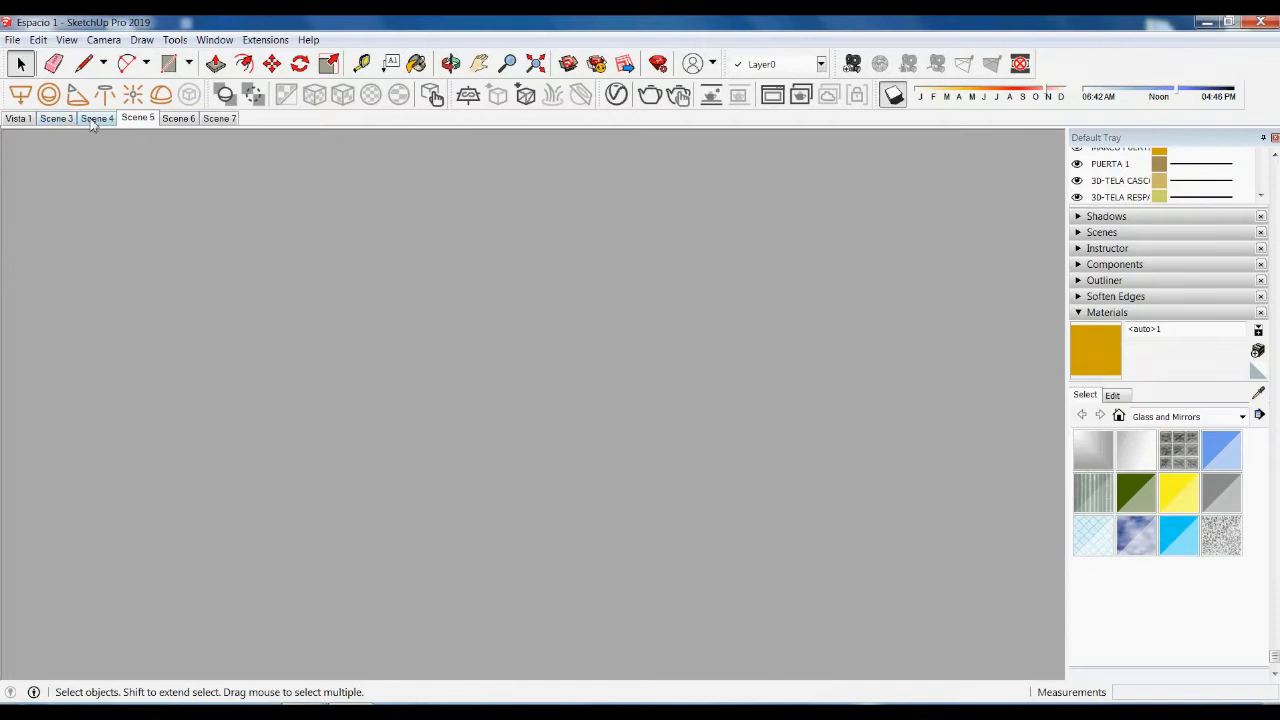
click(97, 118)
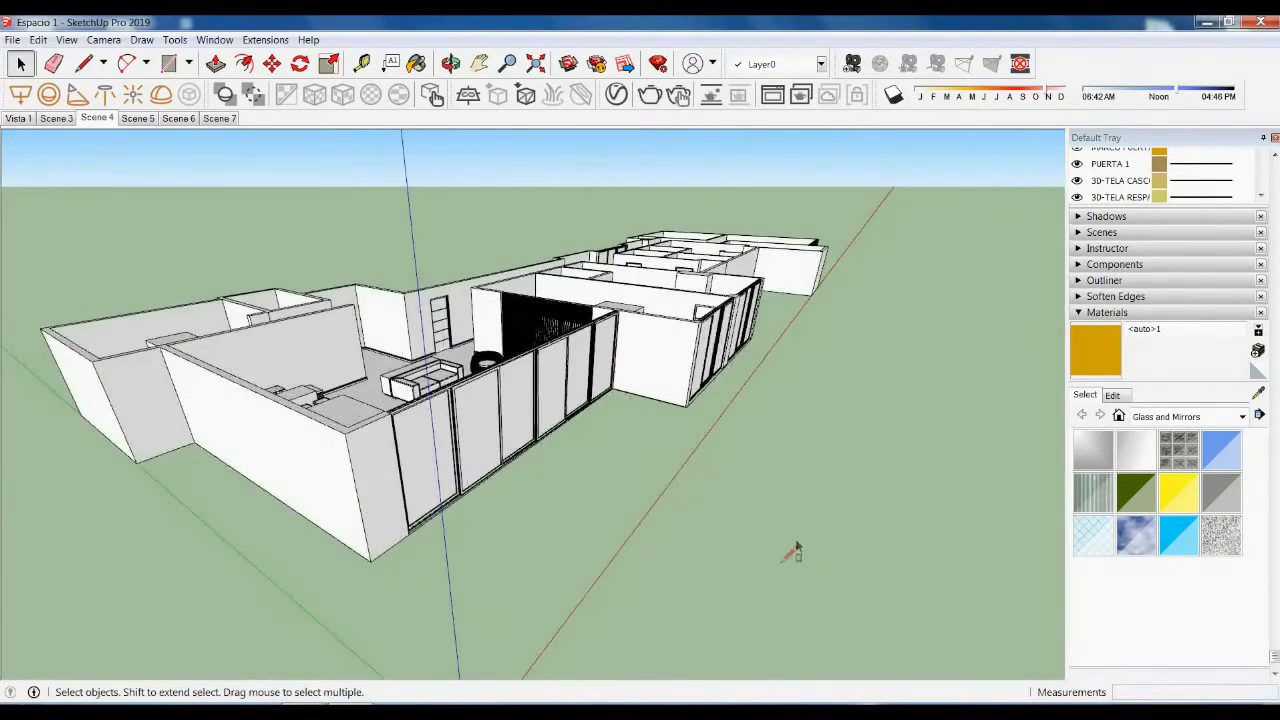
key(r)
click(708, 524)
click(808, 497)
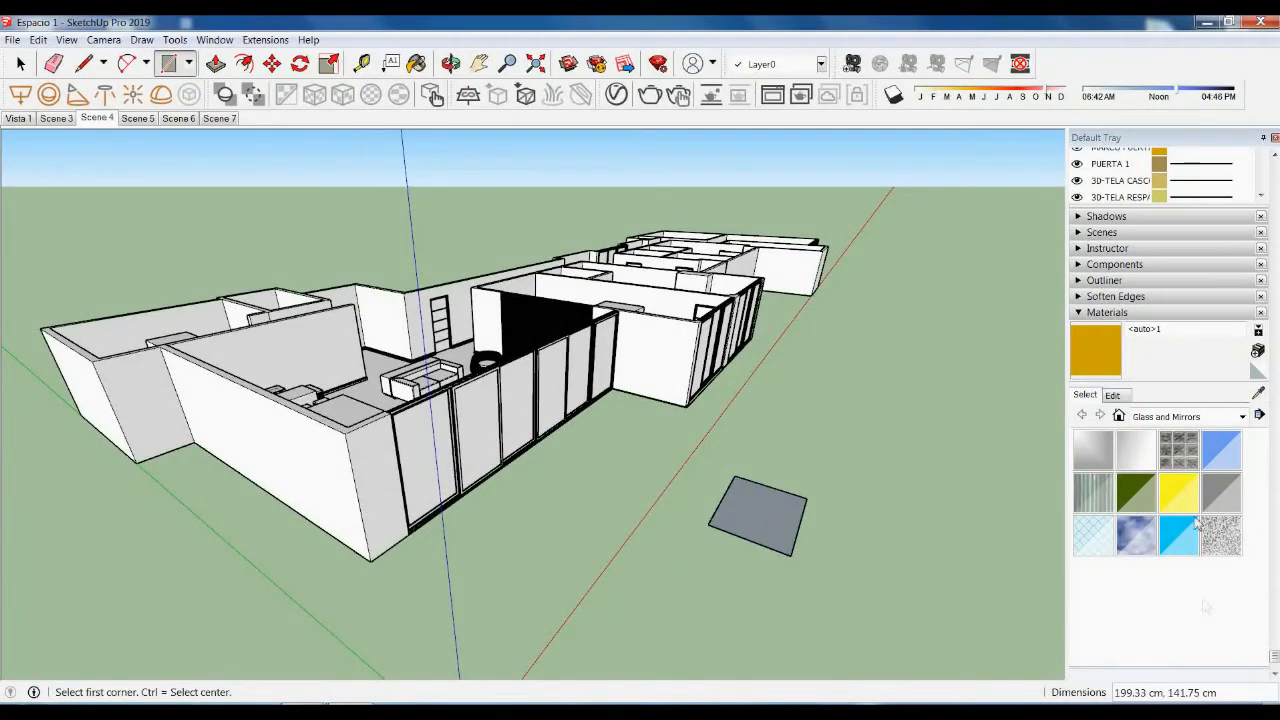
- Paint the ground rectangle Translucent Glass Blue and return to the Scene 7 view
click(1228, 455)
click(789, 574)
key(space)
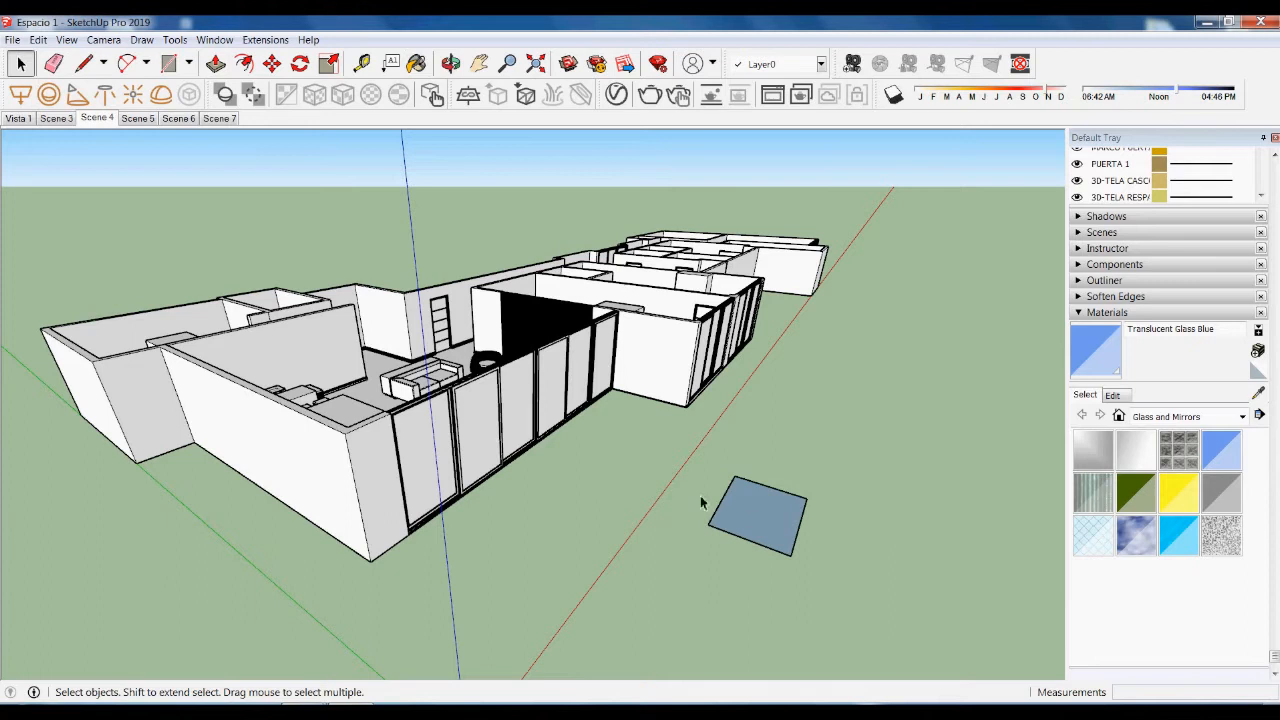
click(219, 118)
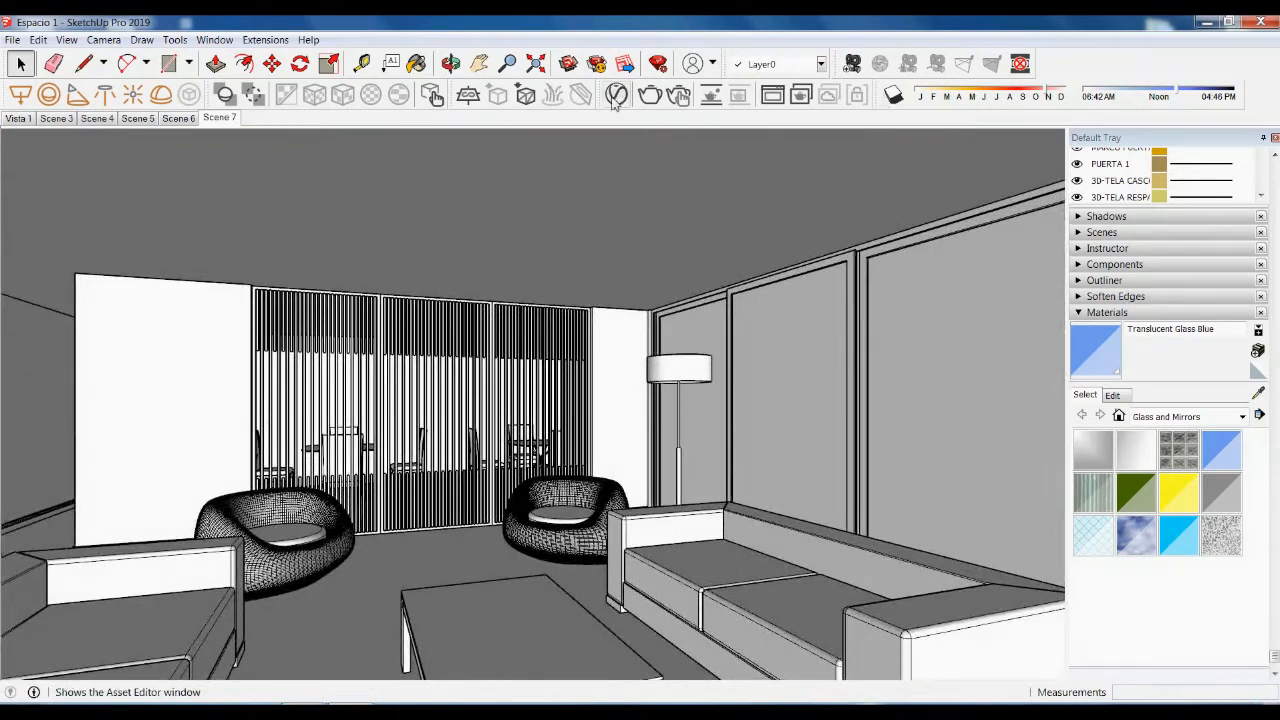
- Apply Translucent Glass Blue to the VITRO layer through the V-Ray Asset Editor
click(616, 94)
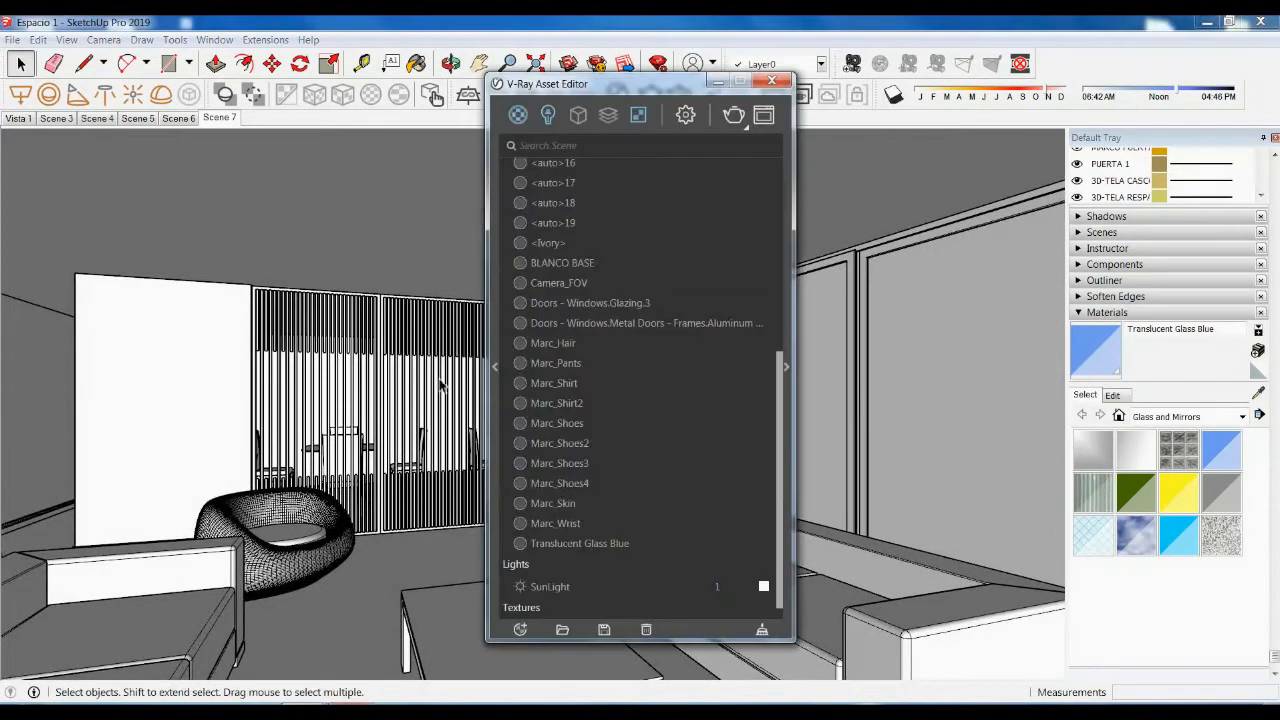
click(576, 544)
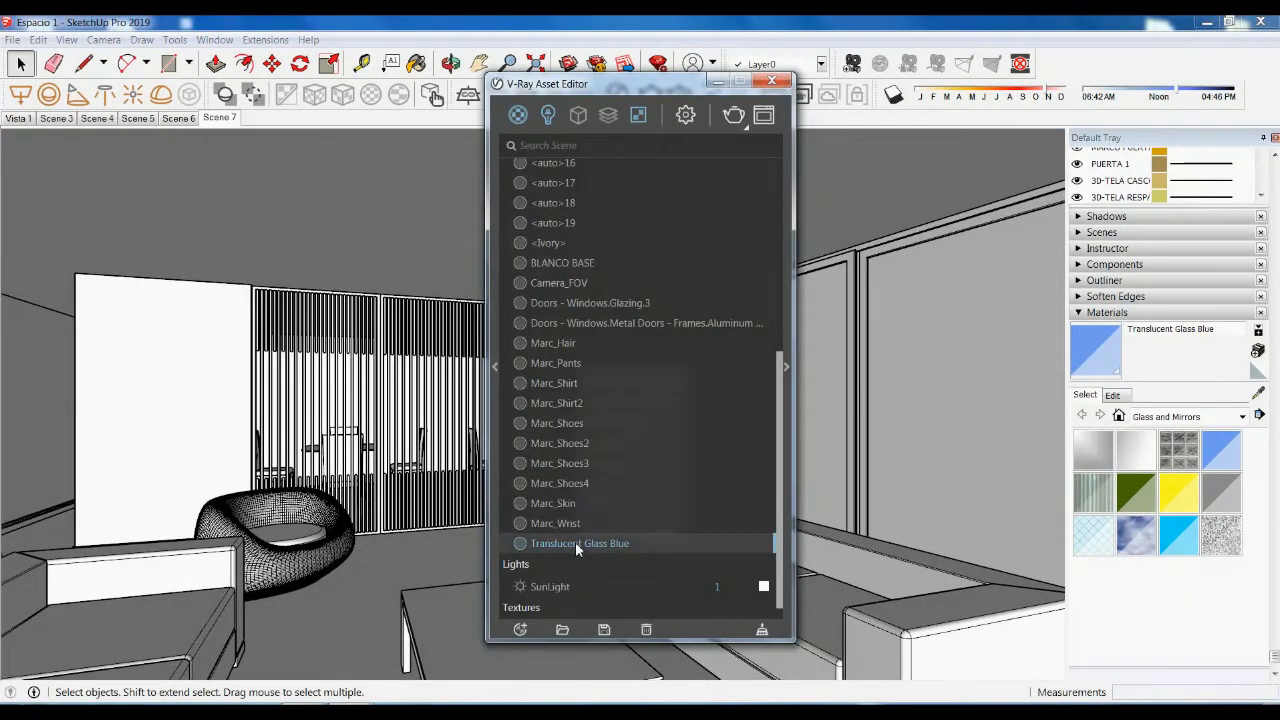
right_click(575, 542)
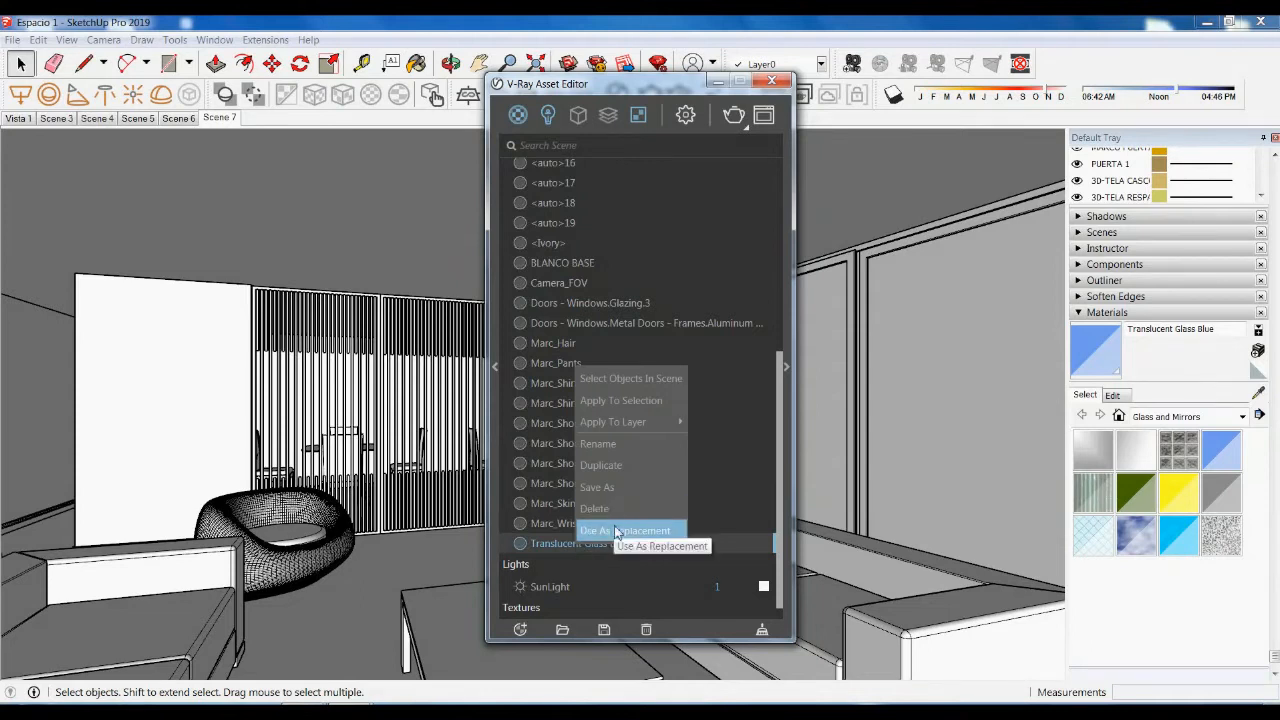
mouse_move(663, 424)
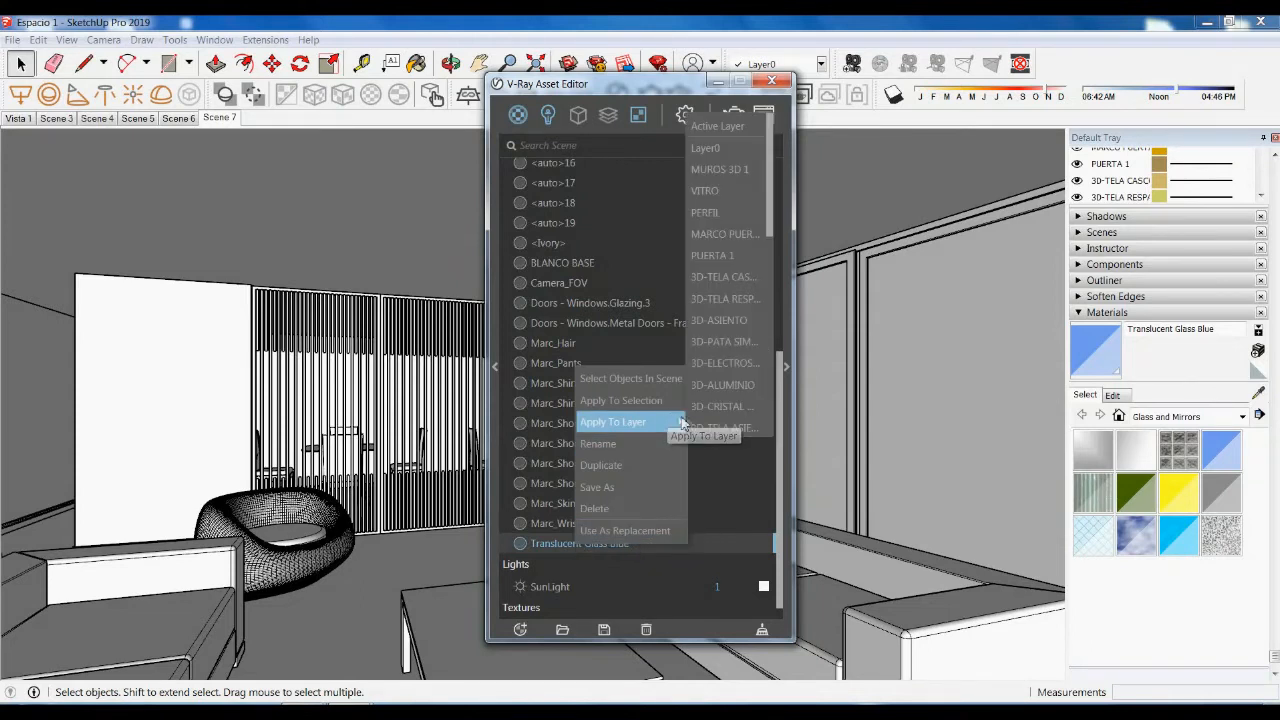
click(735, 190)
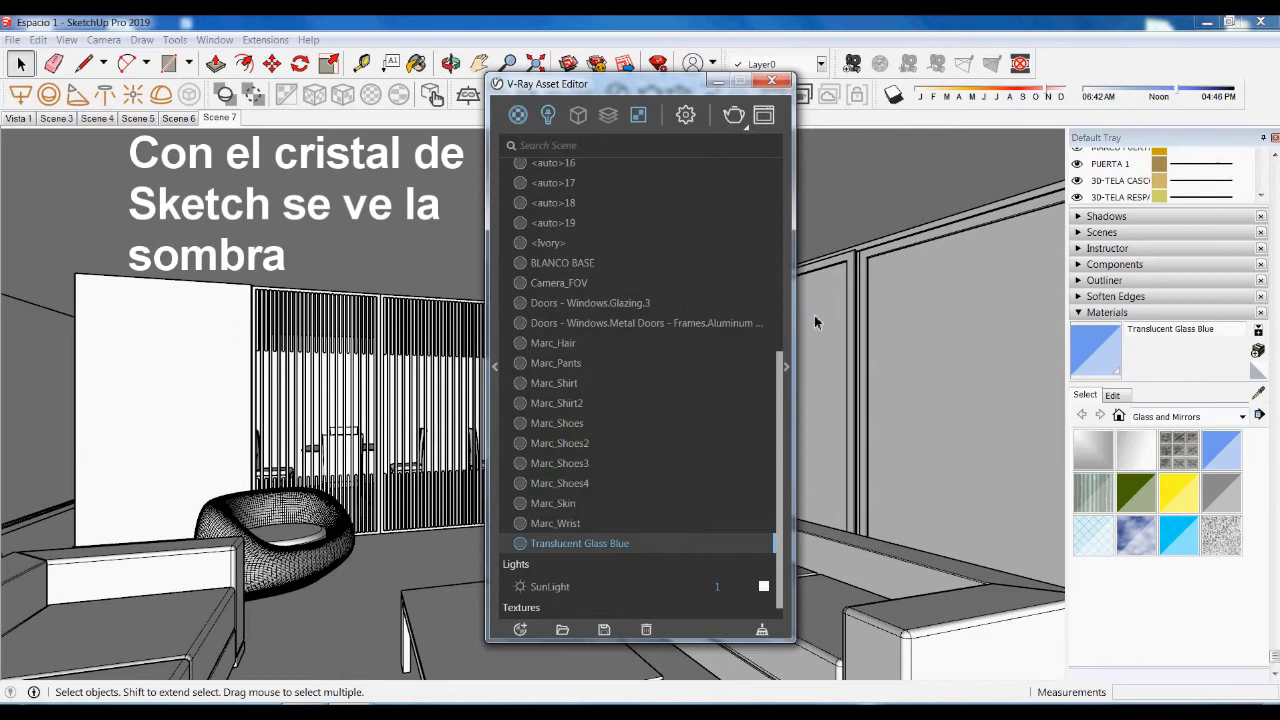
click(771, 80)
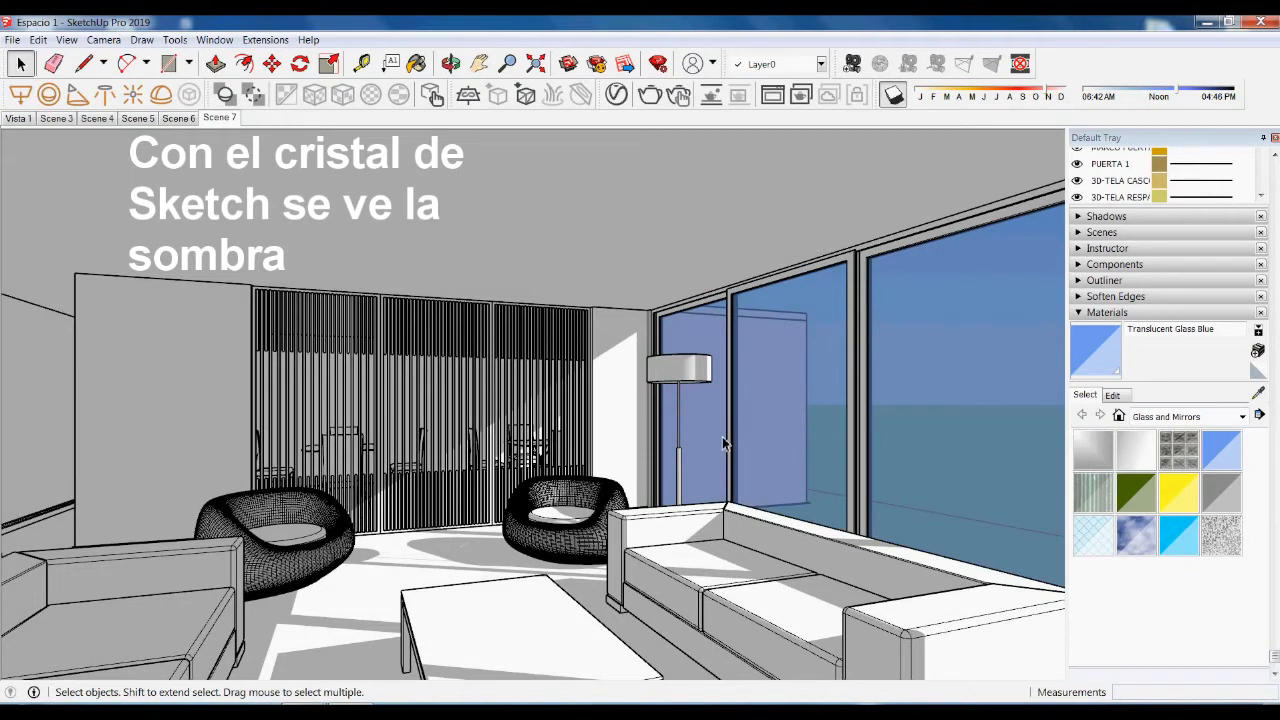
click(617, 100)
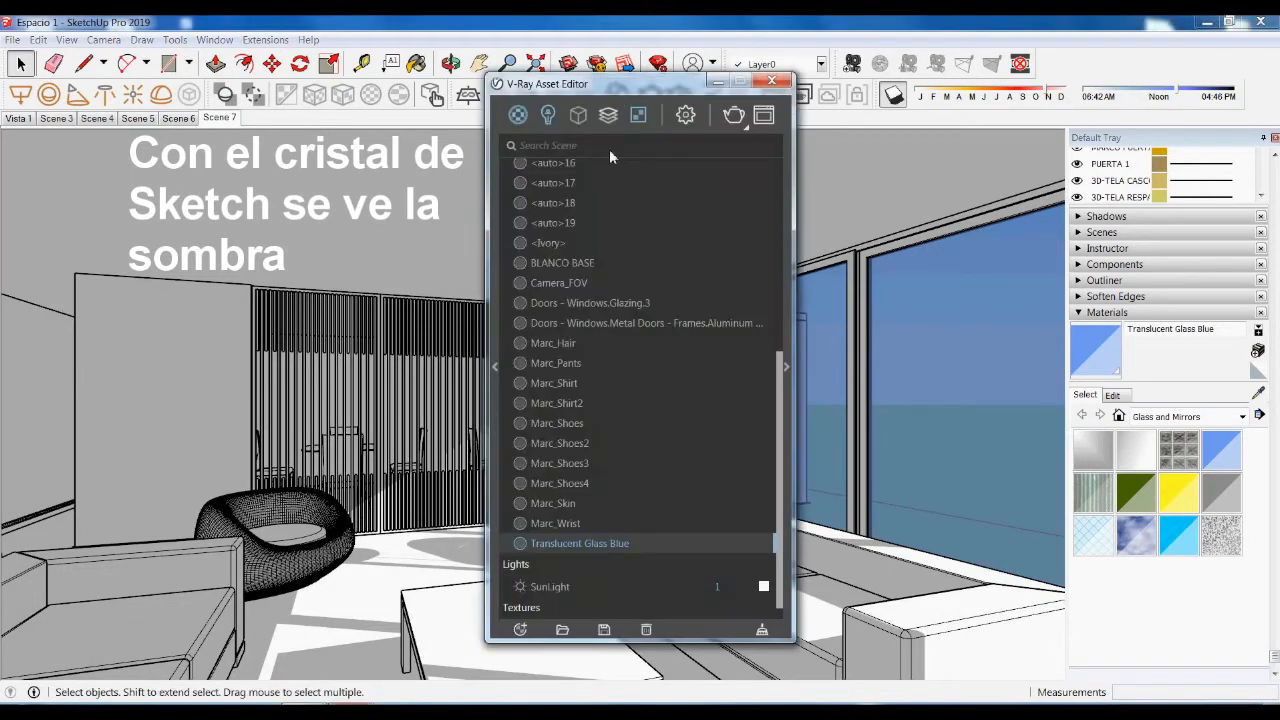
- Search the V-Ray material library for 'gla' and add Glass Simple VLT70 to the scene materials
click(493, 366)
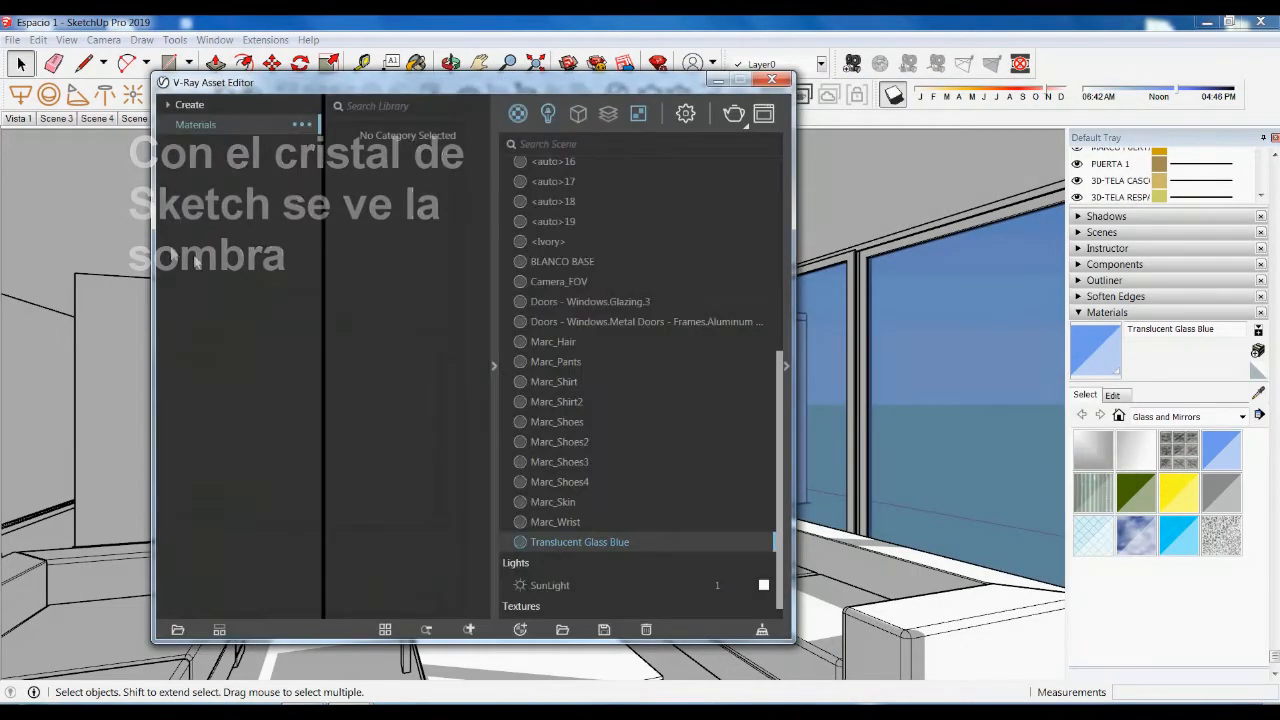
click(406, 108)
text(gls)
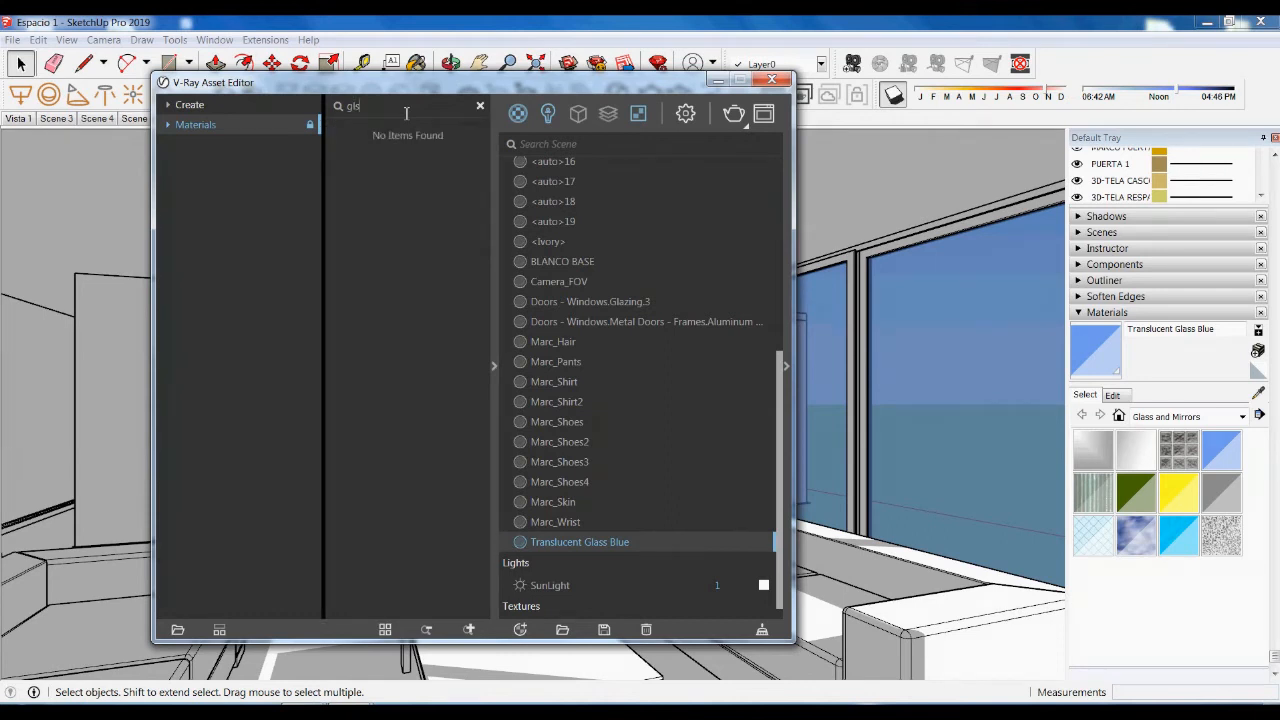
key(BackSpace)
text(a)
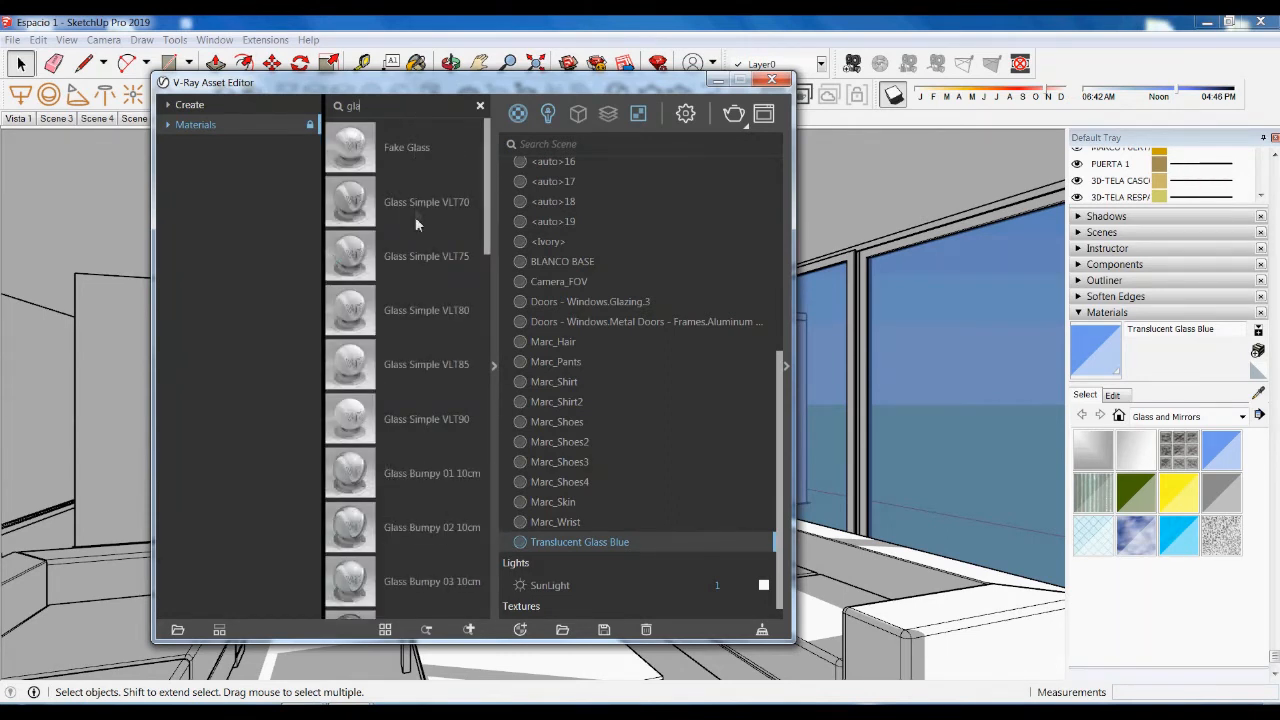
drag(349, 205, 640, 466)
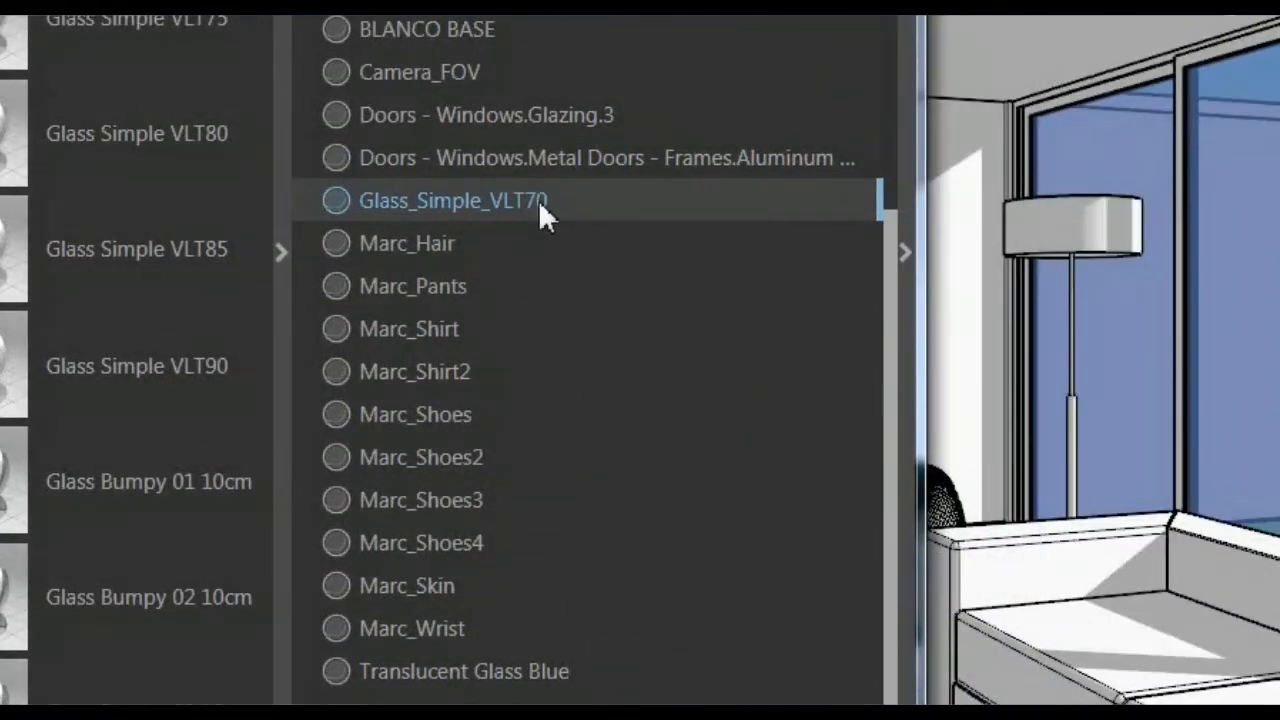
- Apply Glass_Simple_VLT70 to the VITRO layer and close the V-Ray Asset Editor
right_click(538, 200)
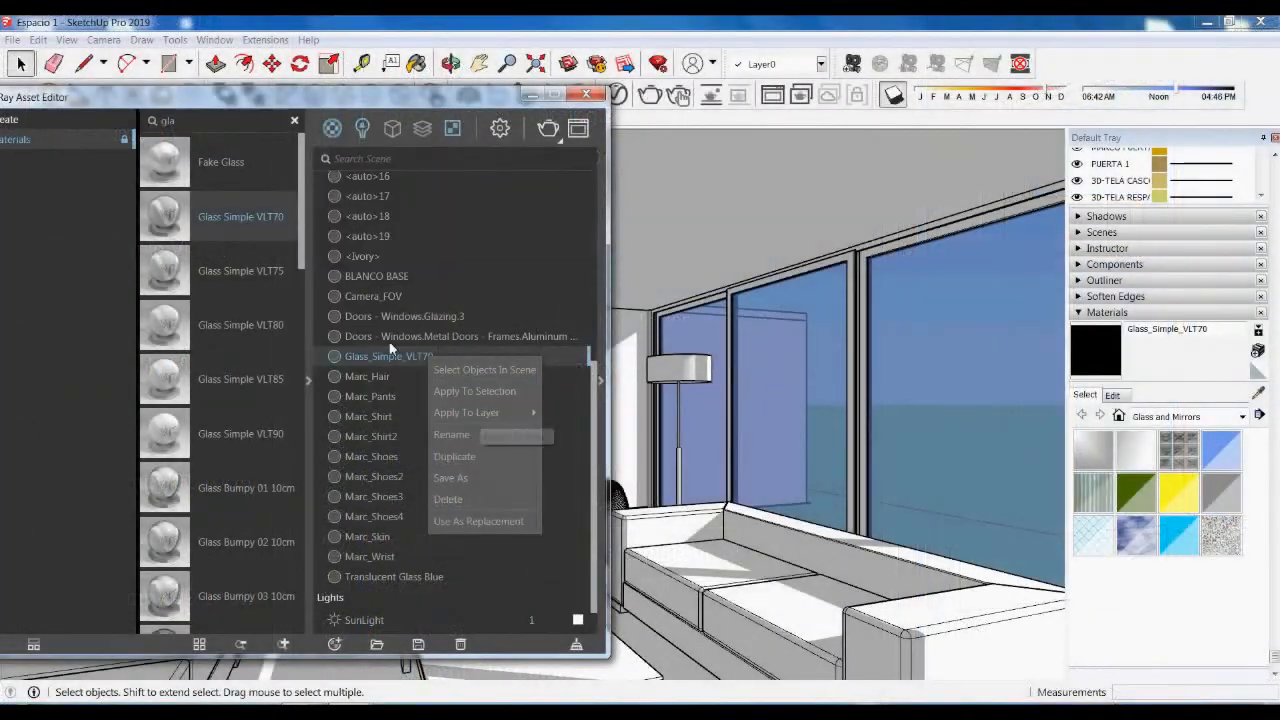
mouse_move(450, 412)
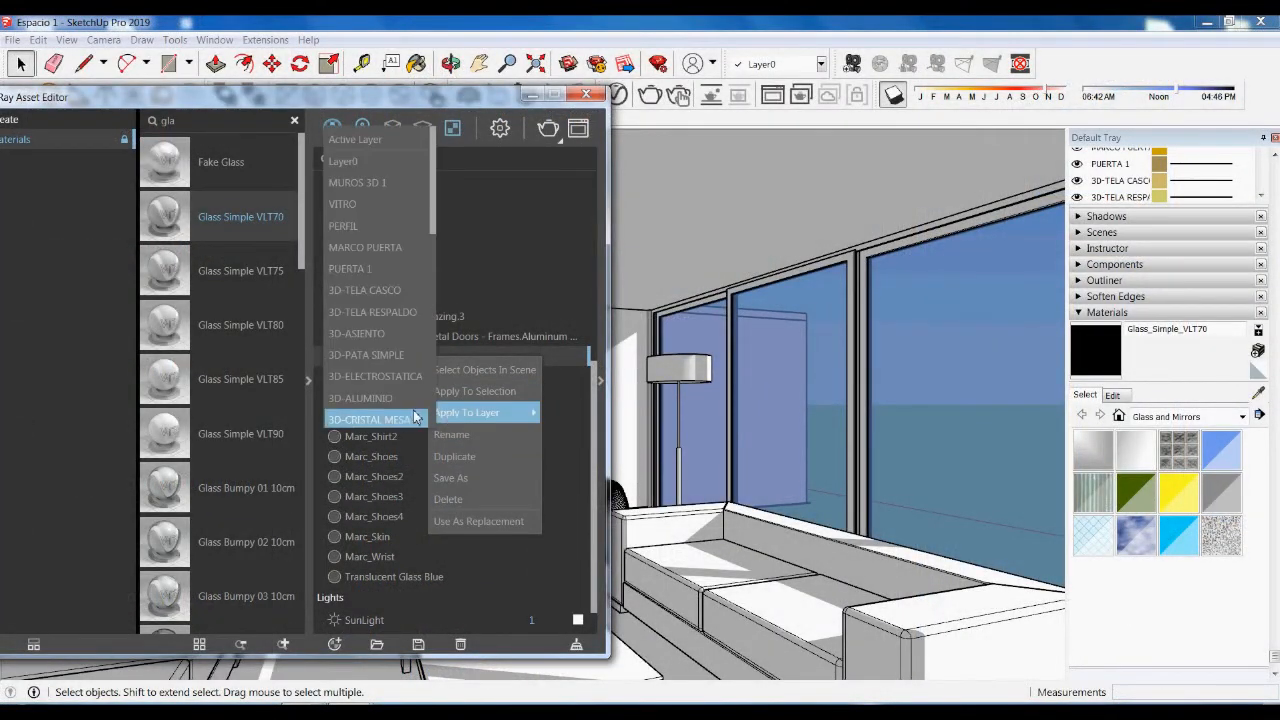
click(362, 204)
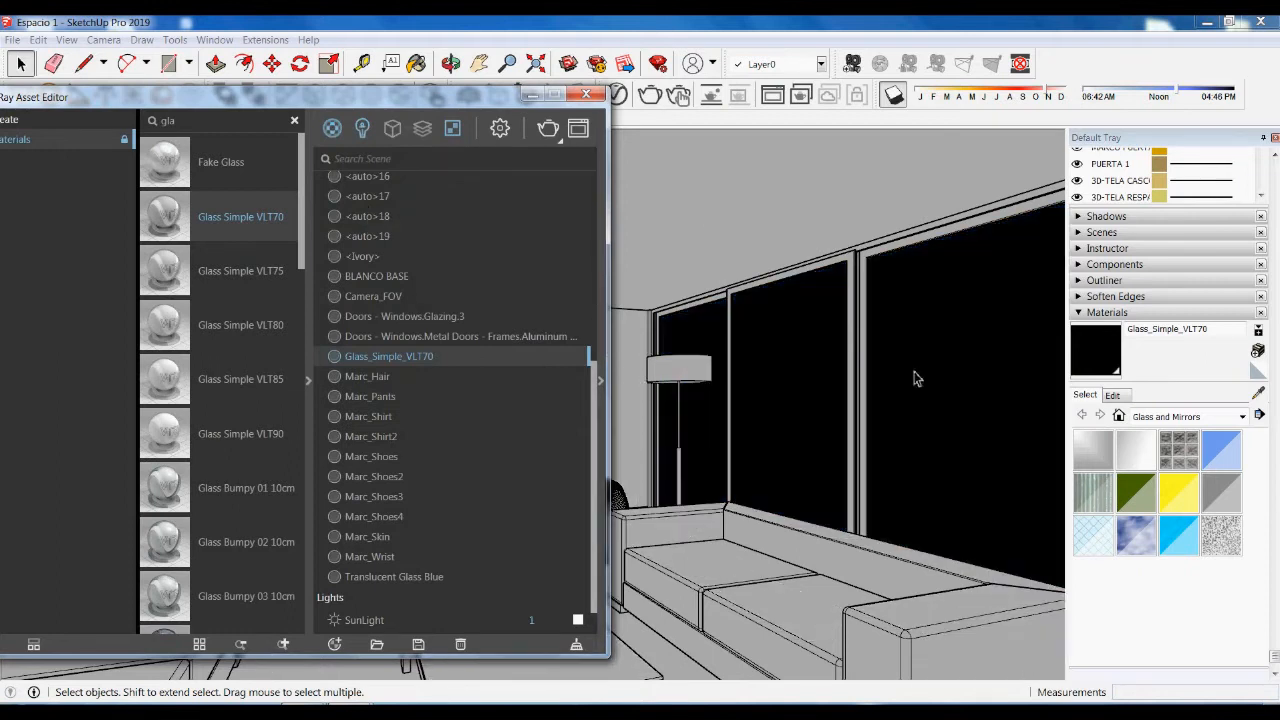
click(586, 95)
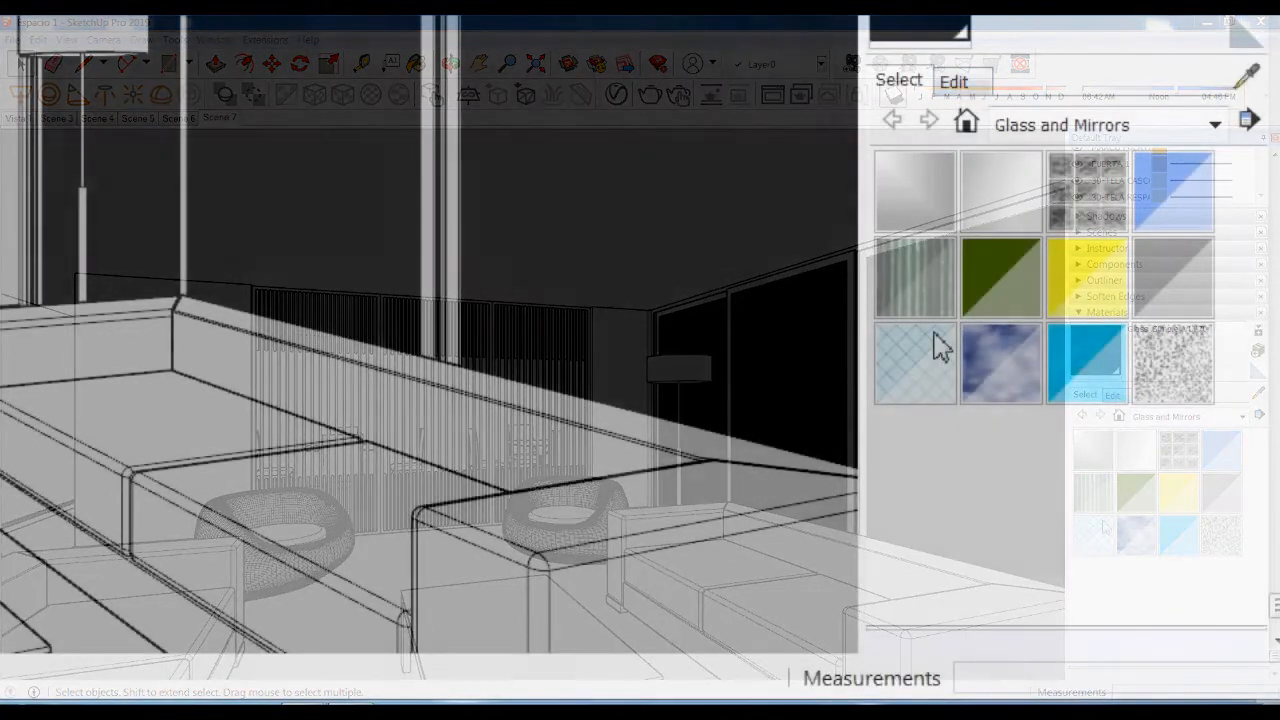
- Set the Glass_Simple_VLT70 material opacity to 25 in its Edit settings
click(968, 88)
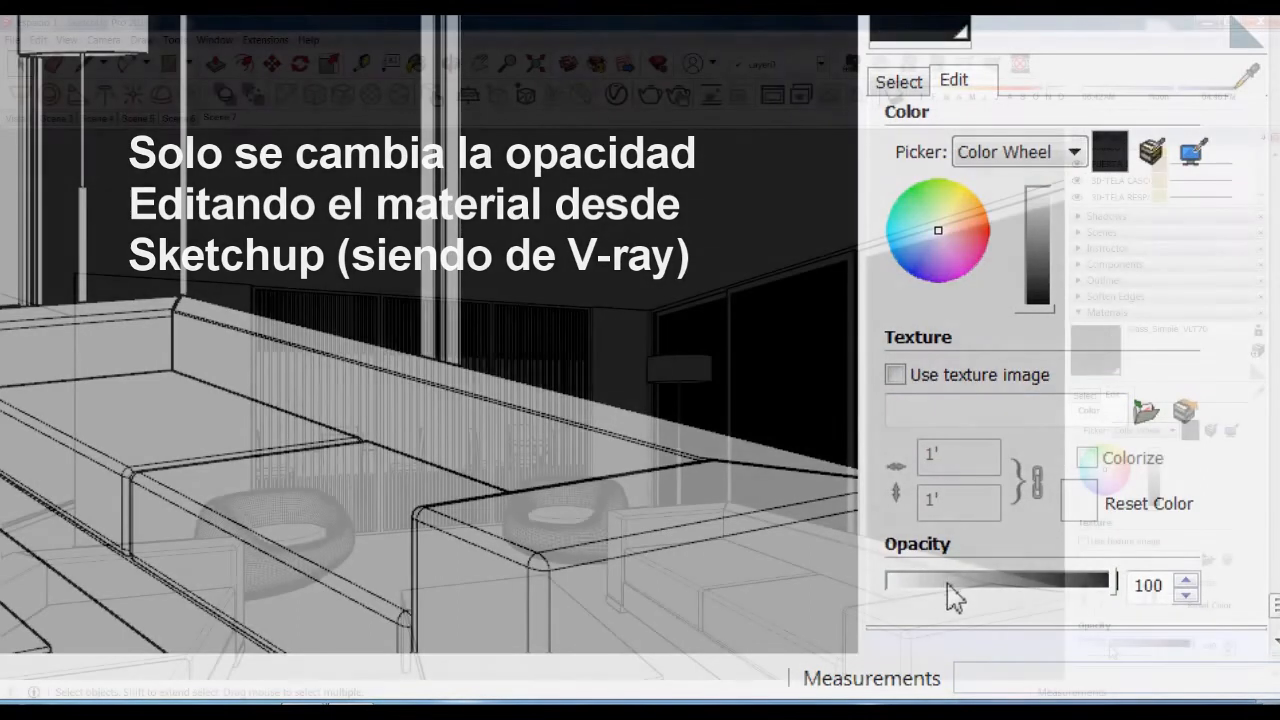
click(947, 584)
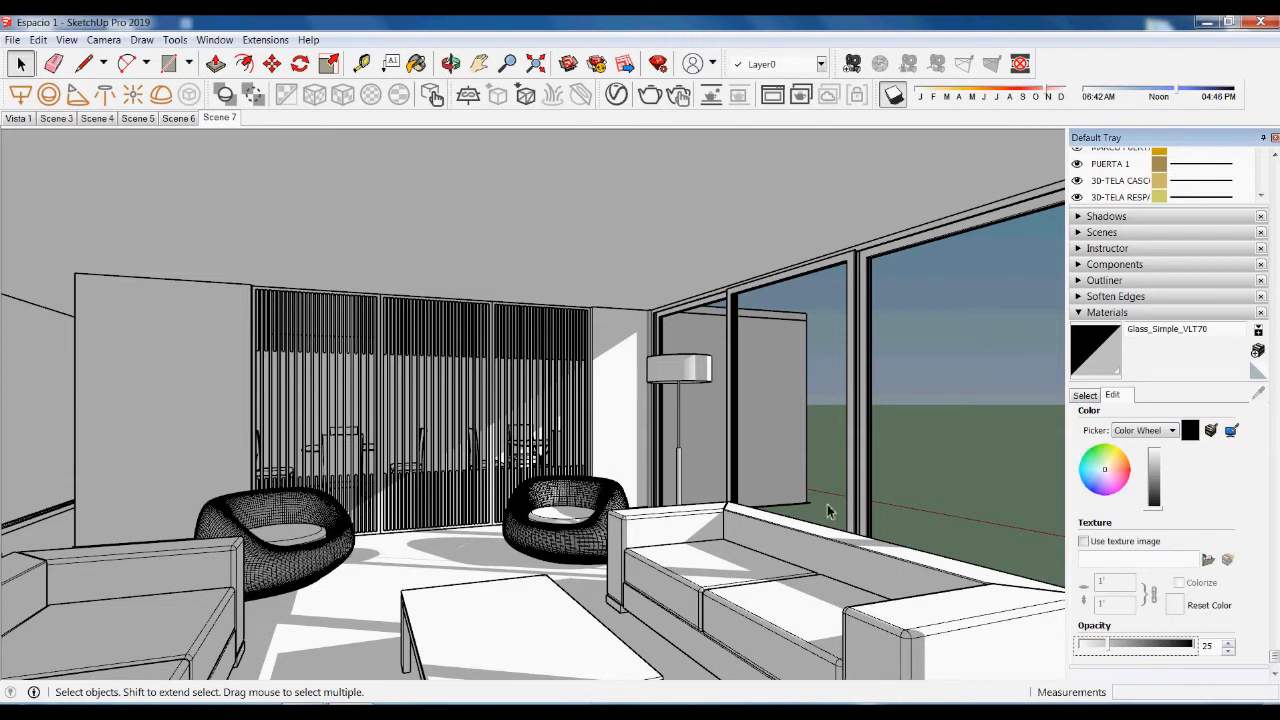
- Collapse the Materials panel ahead of the V-Ray test render
click(1085, 312)
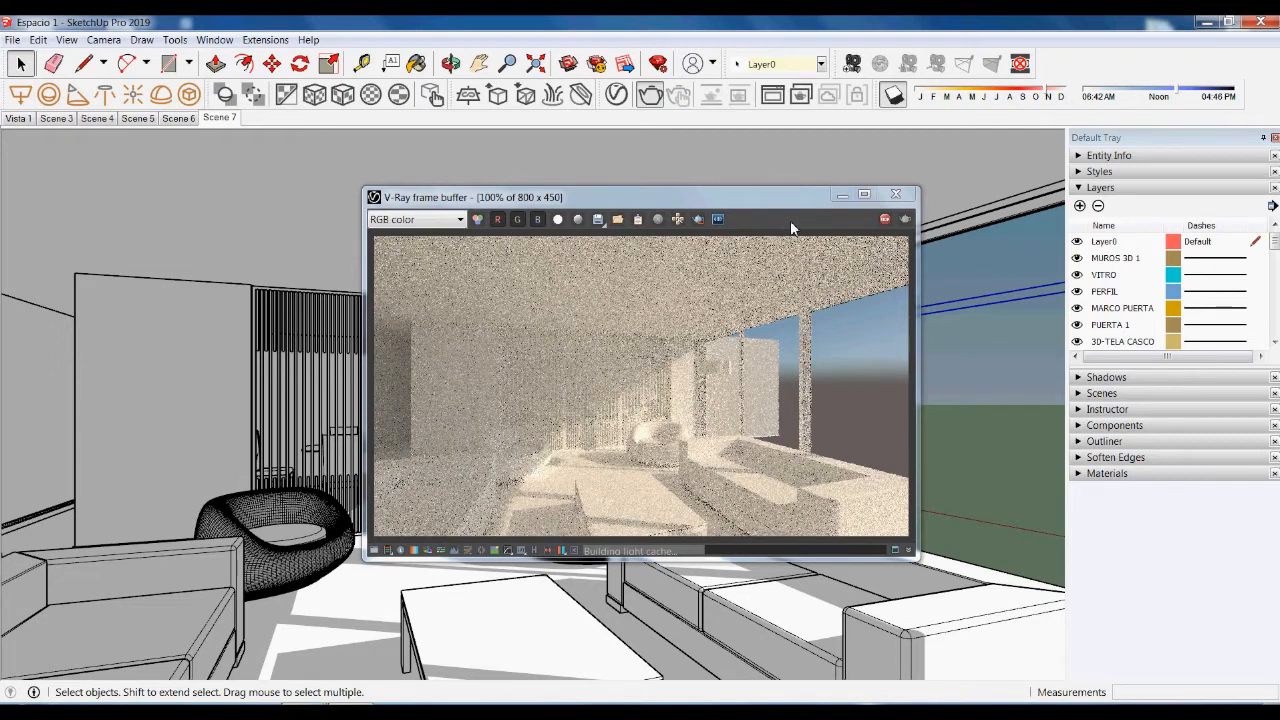
- Close the render preview, select the window glass, and reopen the V-Ray Asset Editor
click(893, 200)
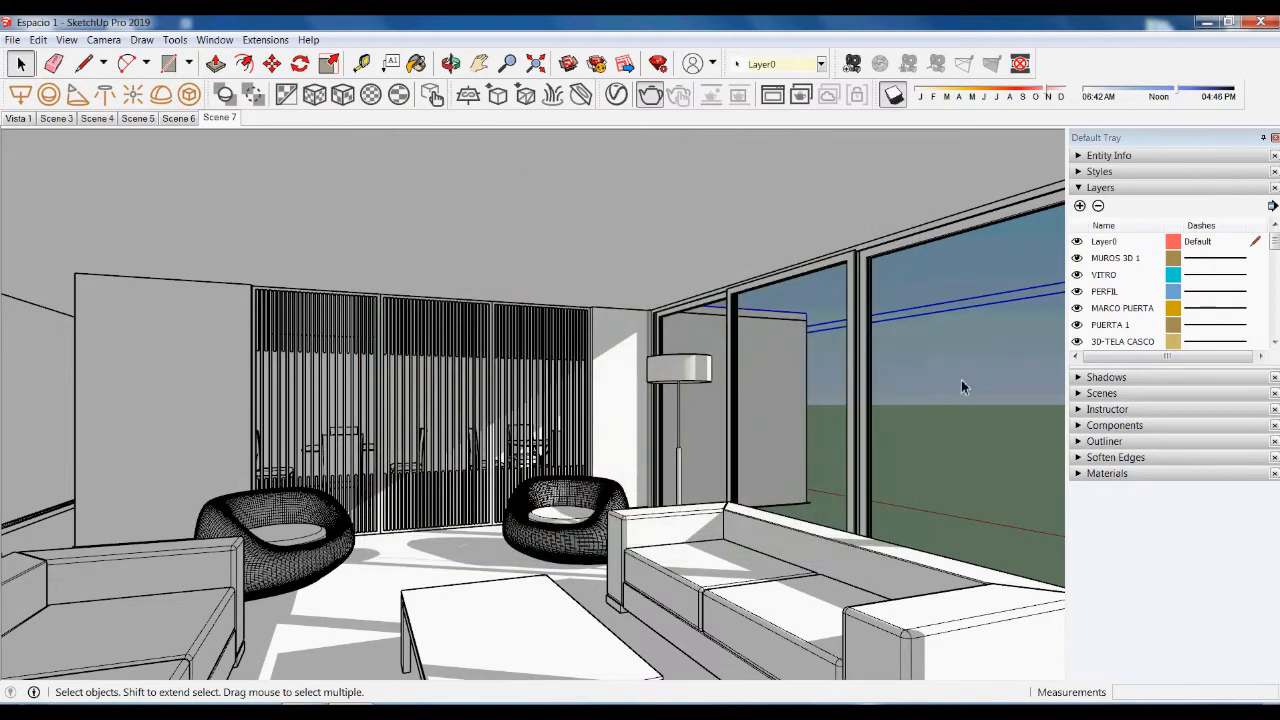
click(955, 421)
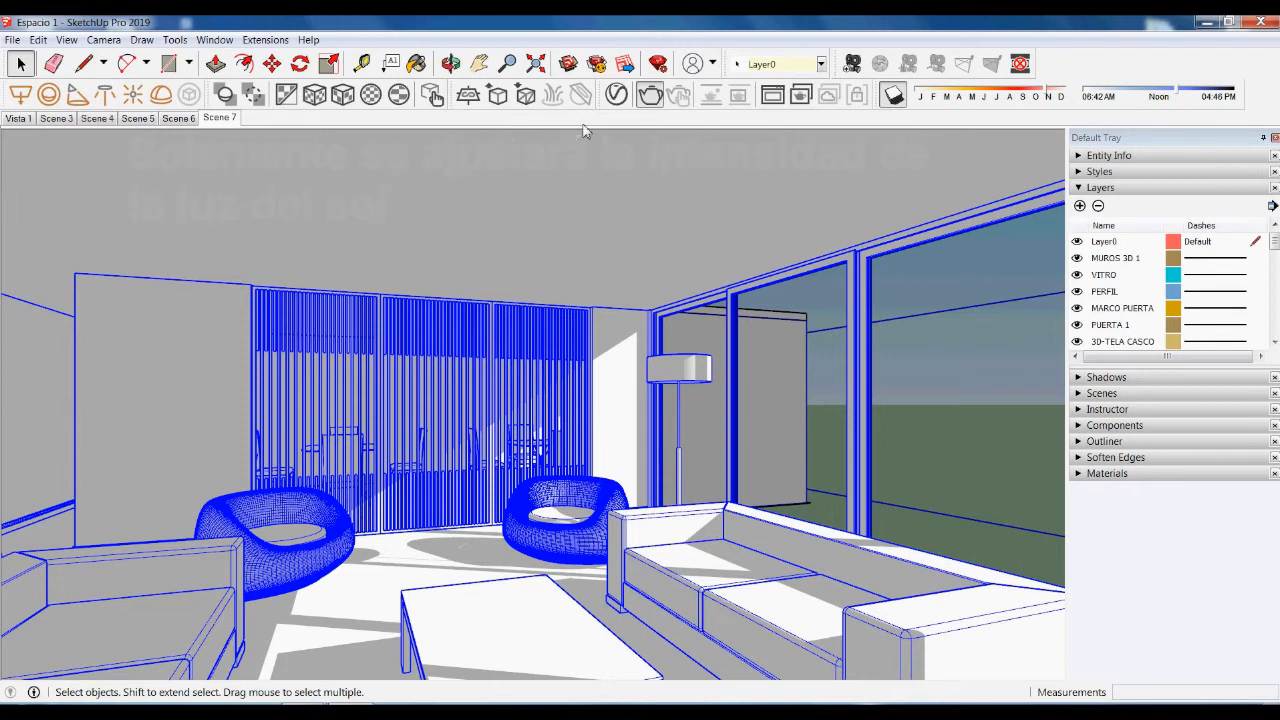
click(618, 96)
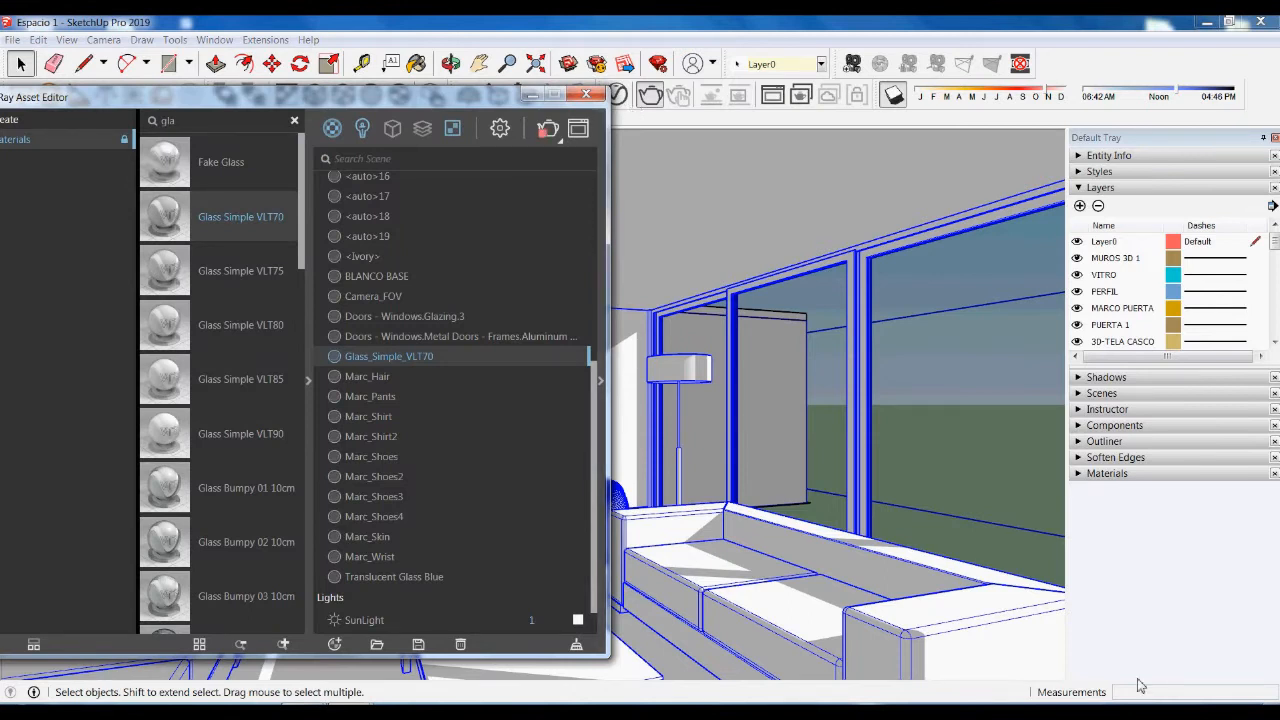
- In the Asset Editor's Lights list, change the SunLight Intensity Multiplier from 1 to 0.8
click(363, 130)
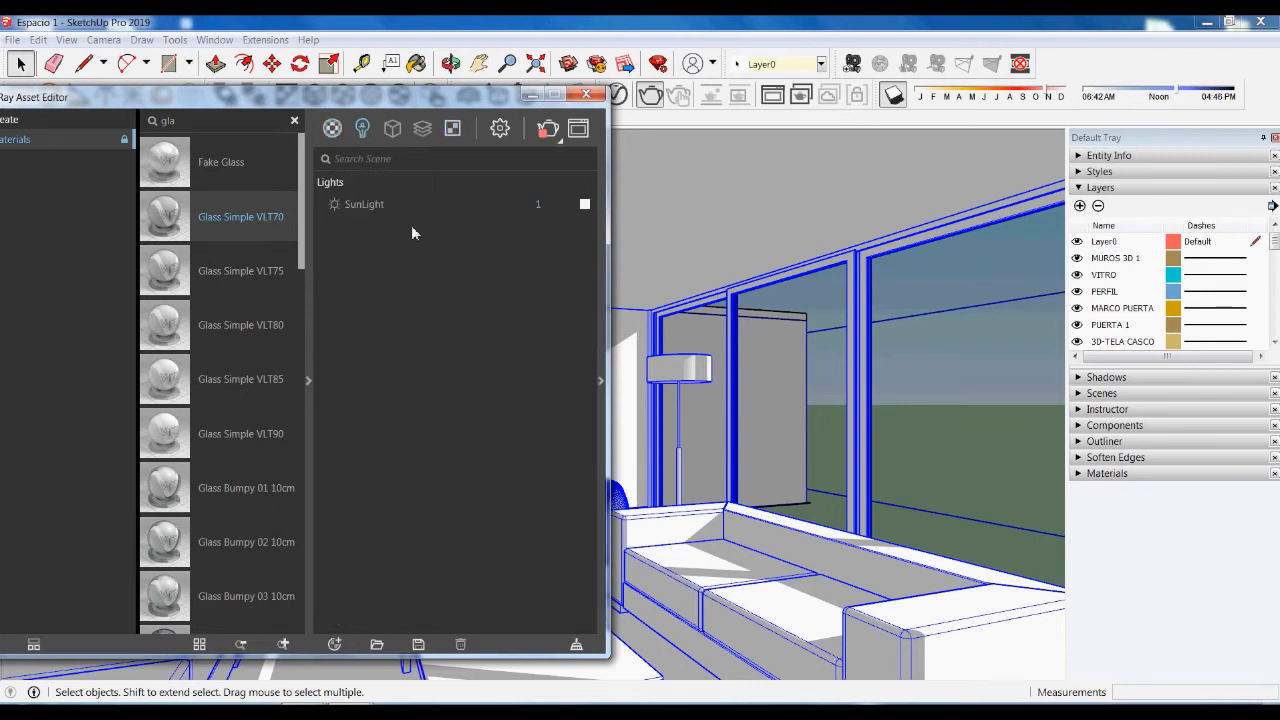
click(355, 203)
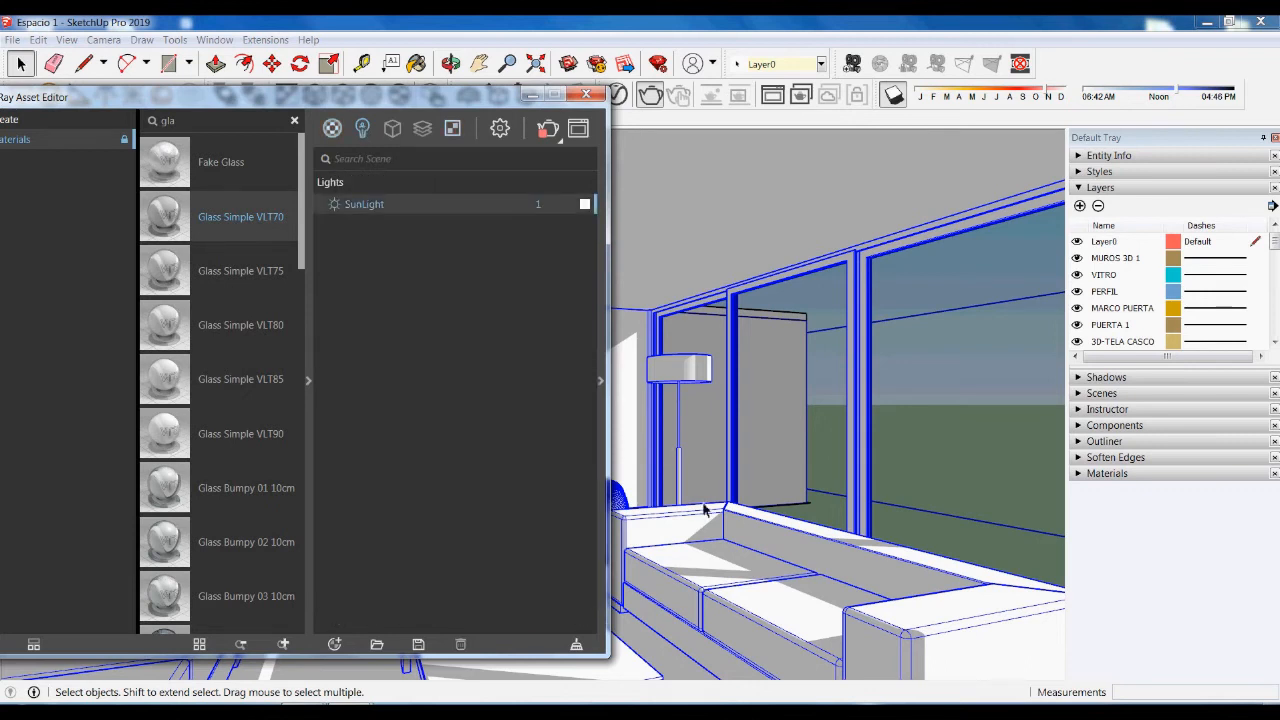
click(600, 380)
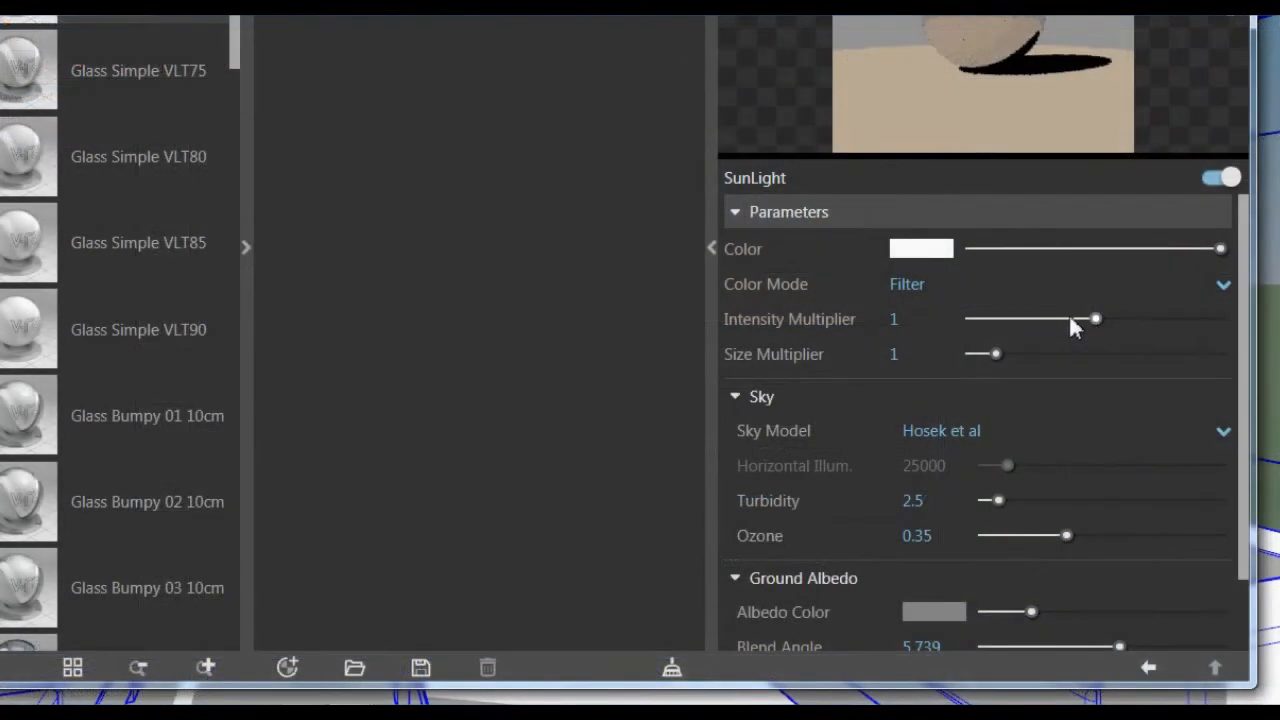
mouse_move(1097, 319)
mouse_down()
mouse_move(1020, 319)
mouse_move(1073, 319)
mouse_up()
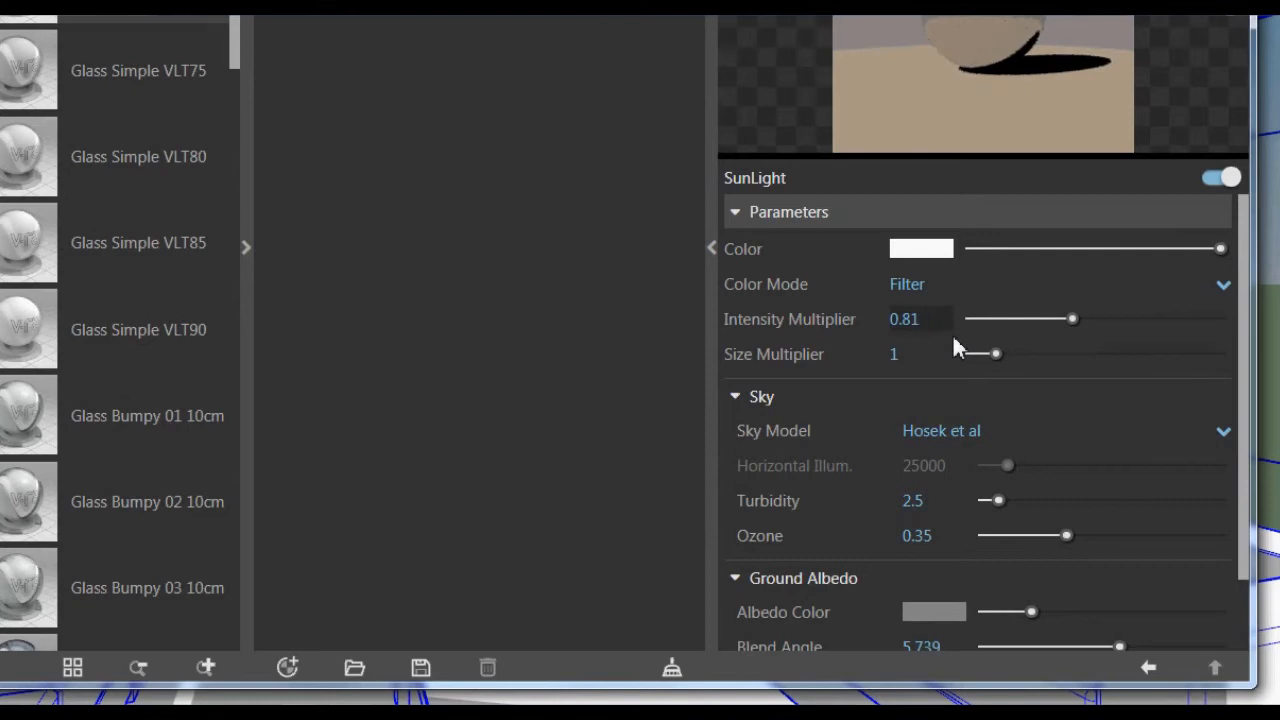
key(Return)
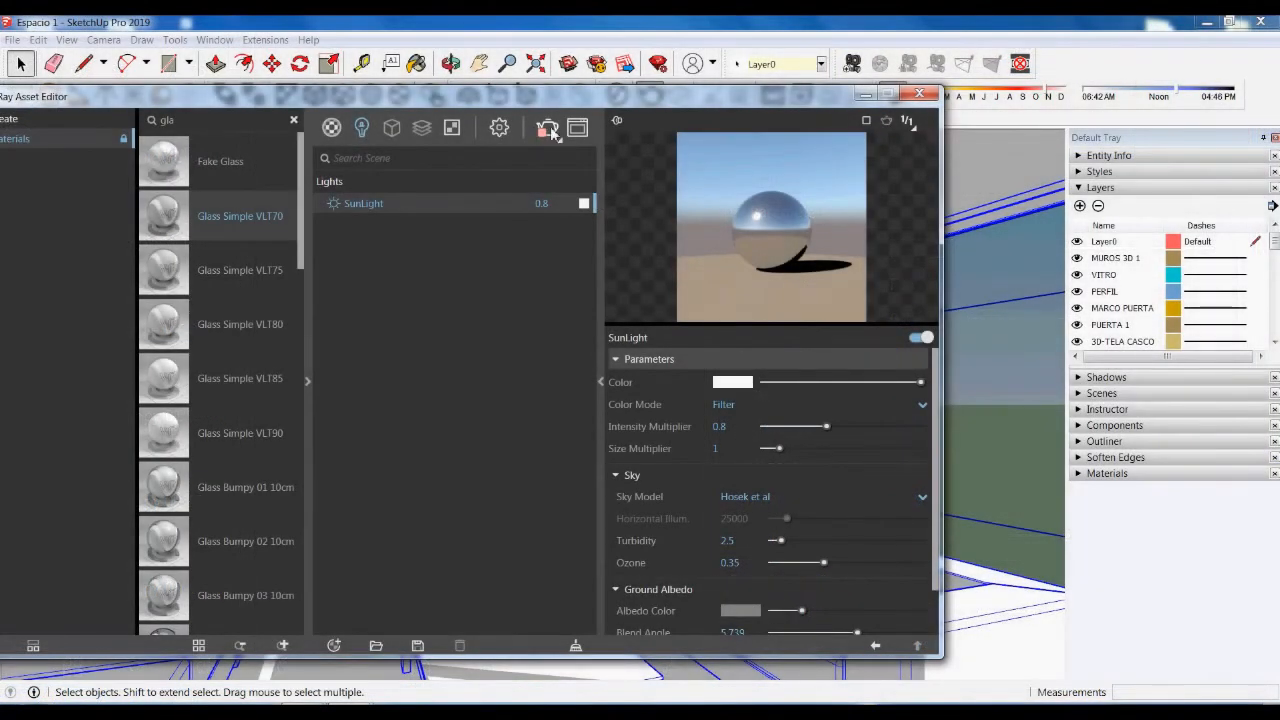
- Minimize the Asset Editor, view Scenes 5 and 4, and deselect the grouped objects
click(864, 94)
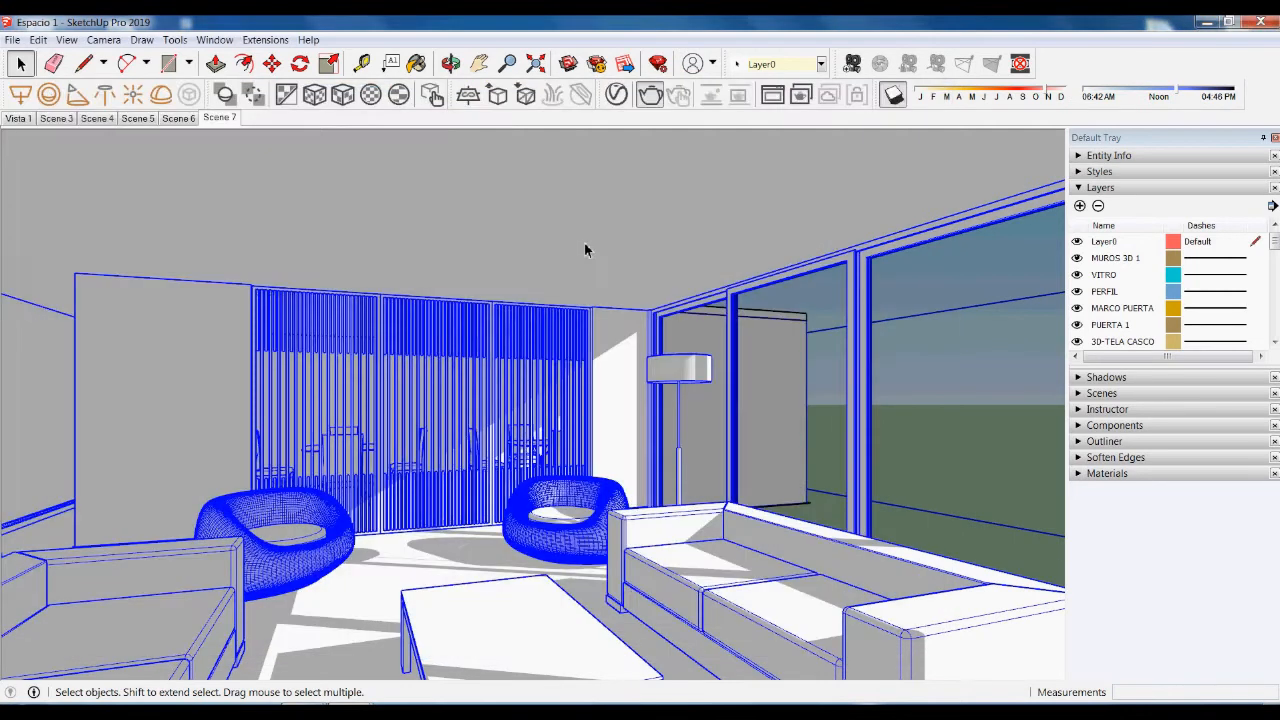
click(150, 119)
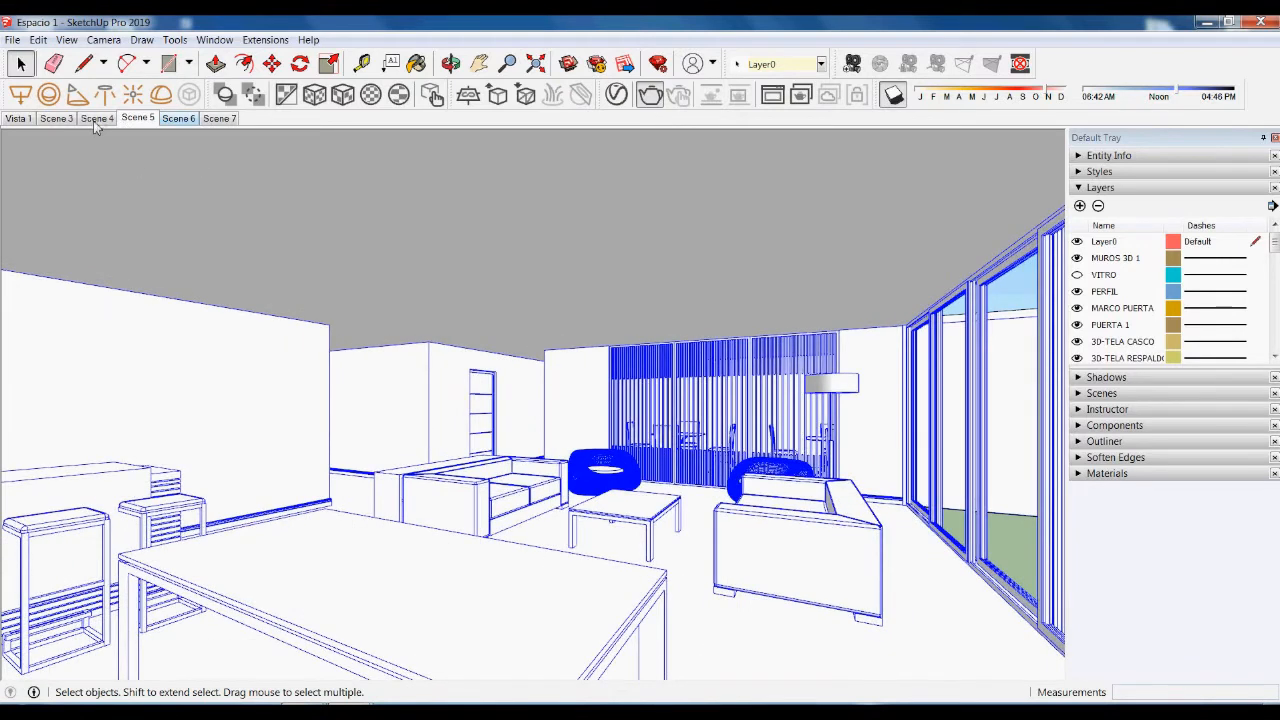
click(97, 118)
click(780, 302)
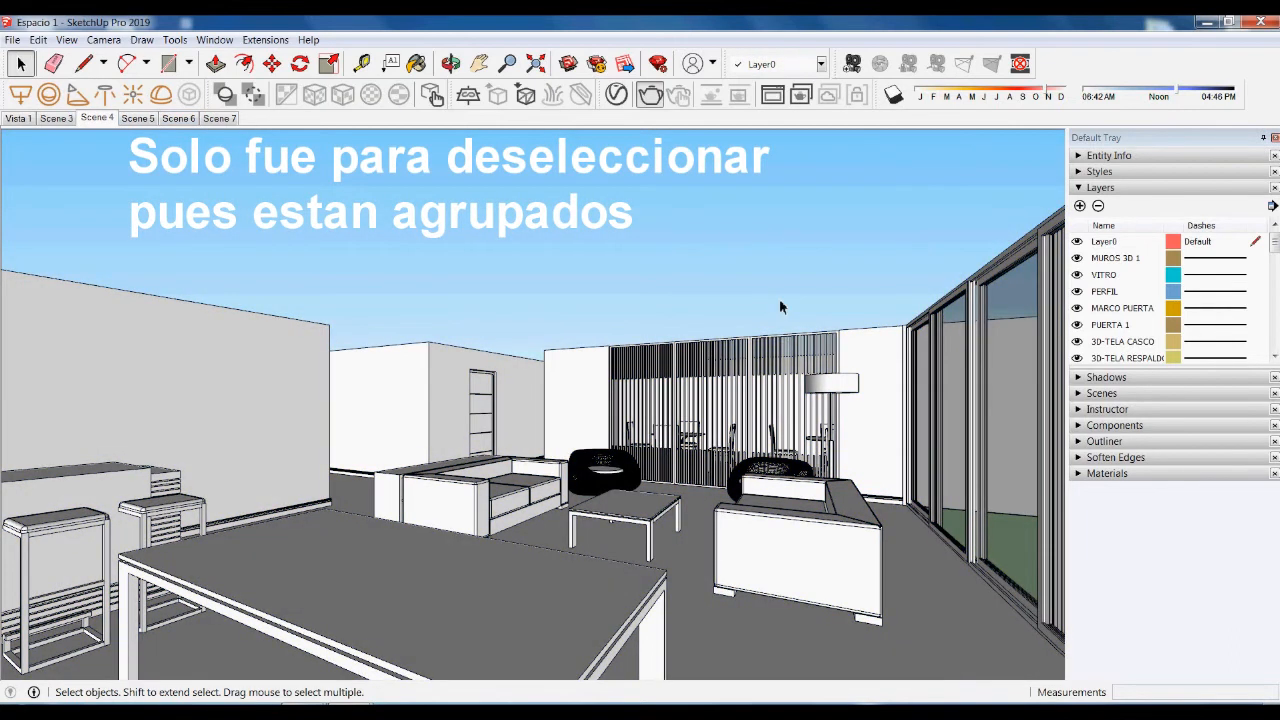
- Return to Scene 7 and restore the V-Ray Asset Editor from the taskbar
click(219, 118)
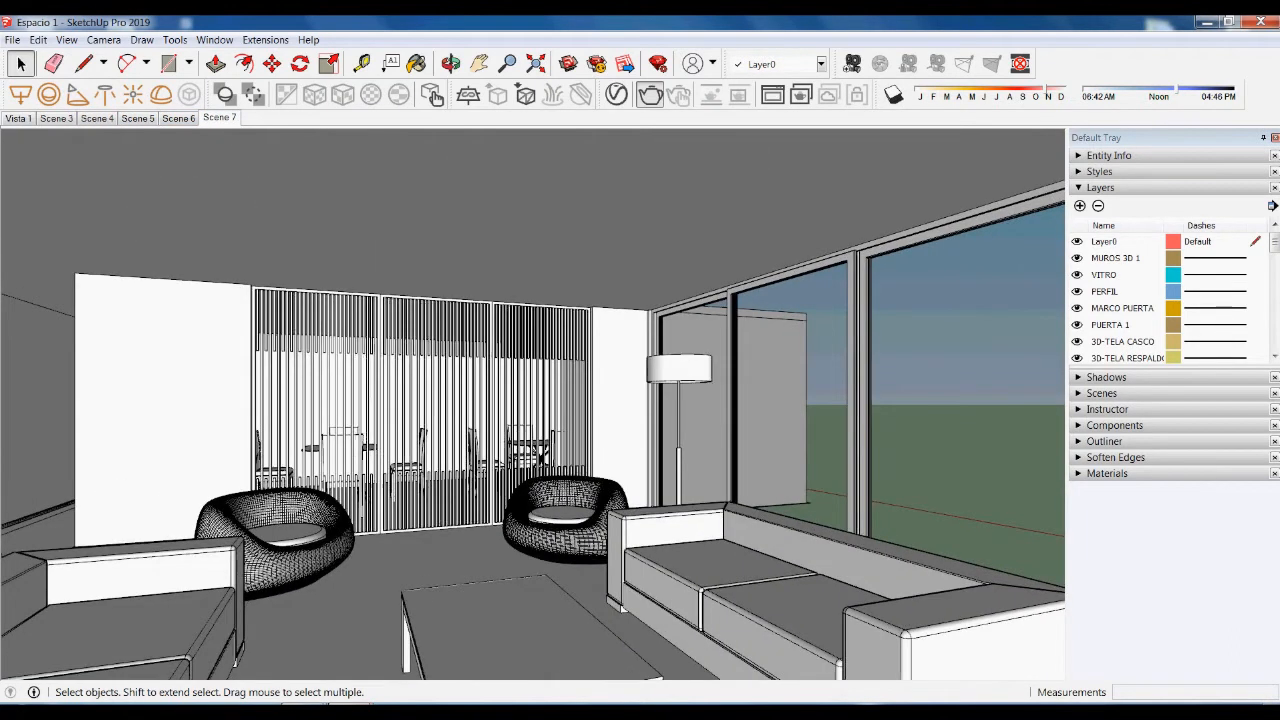
mouse_move(400, 710)
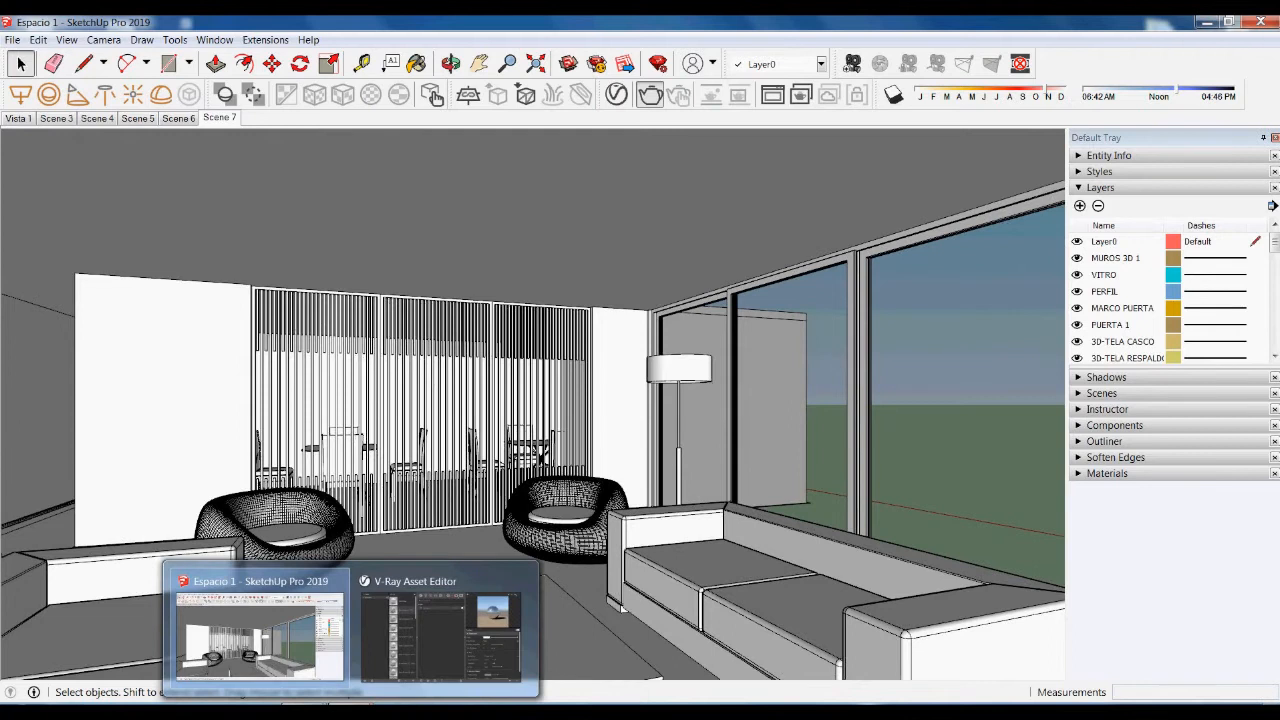
click(405, 665)
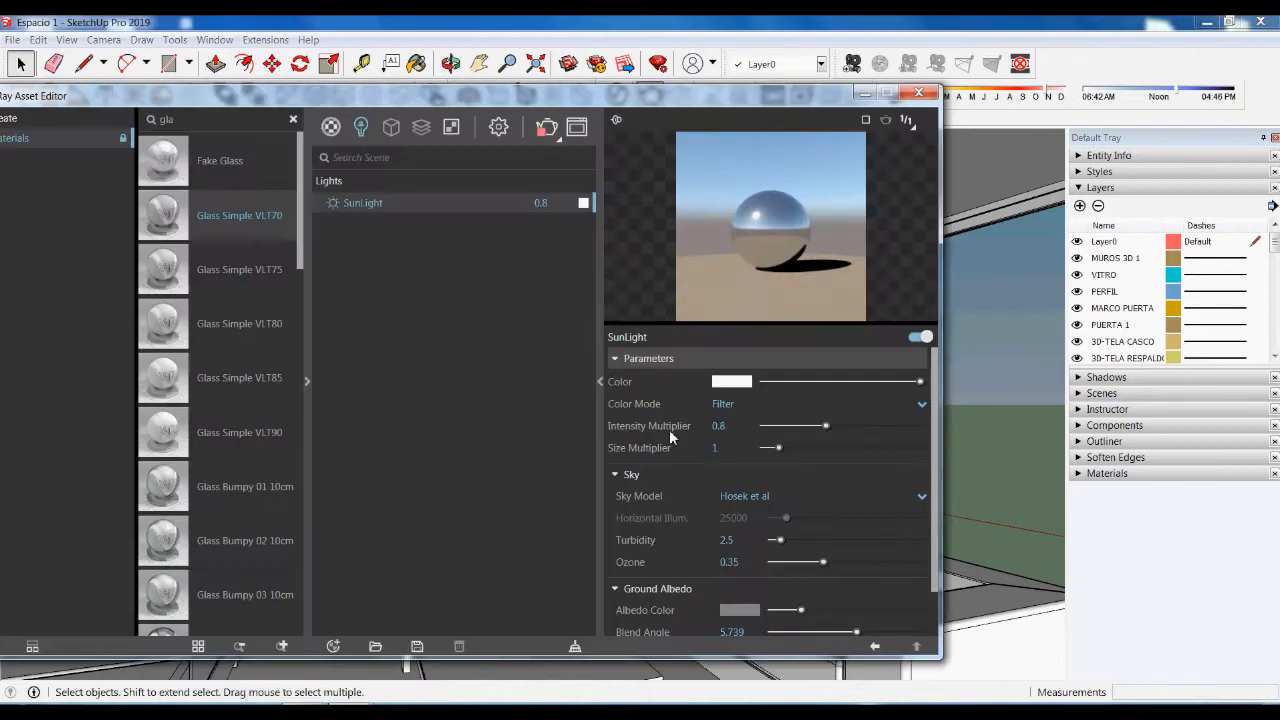
- Run a V-Ray test render of the sunlit living room, then close the frame buffer
click(556, 132)
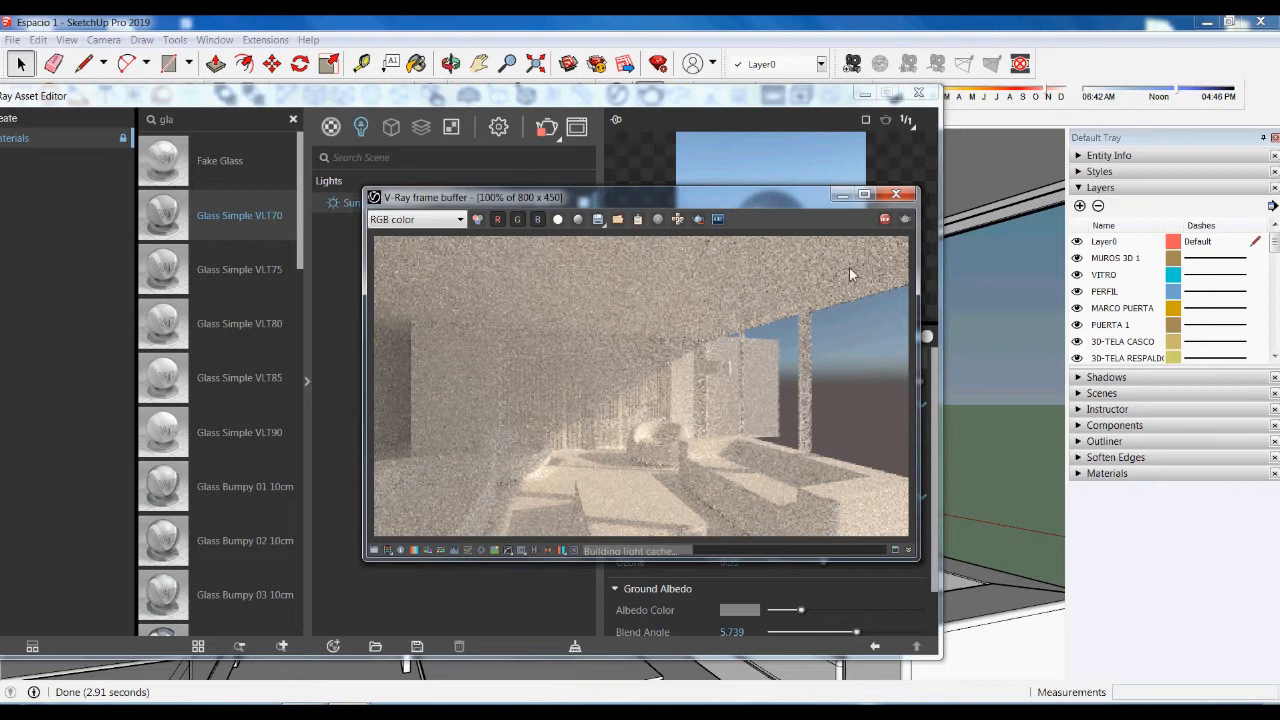
click(896, 197)
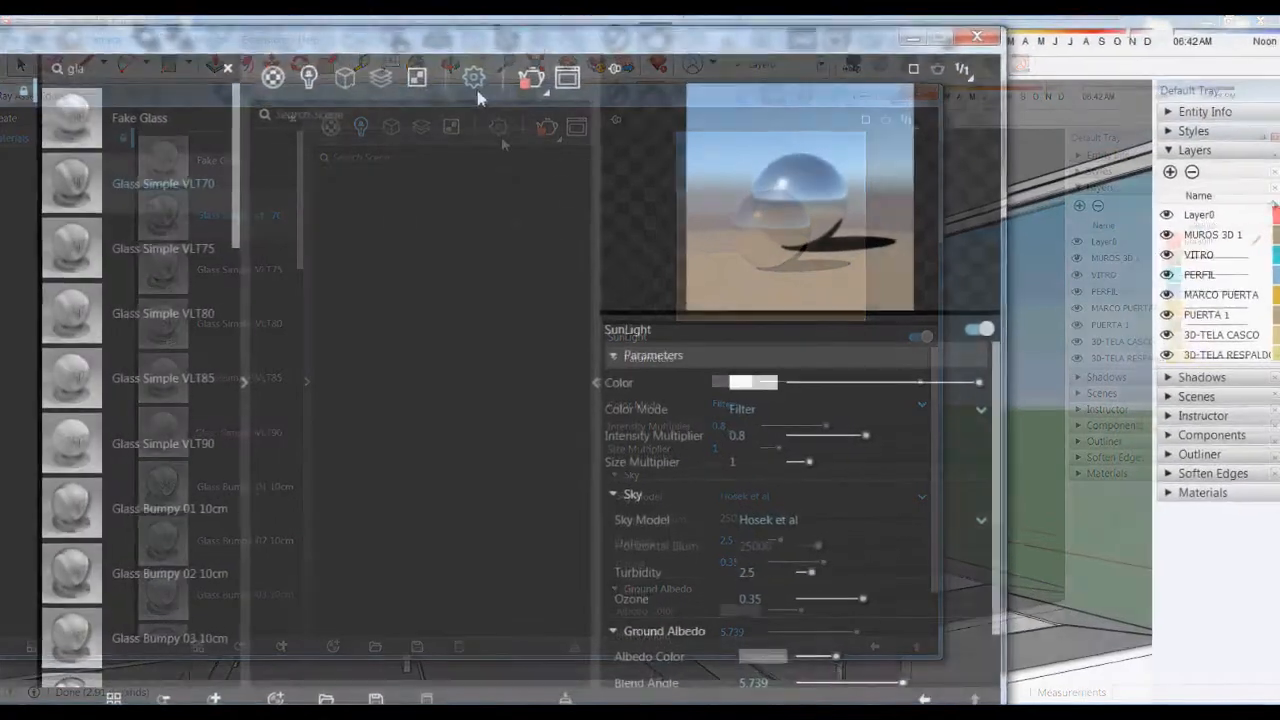
click(500, 128)
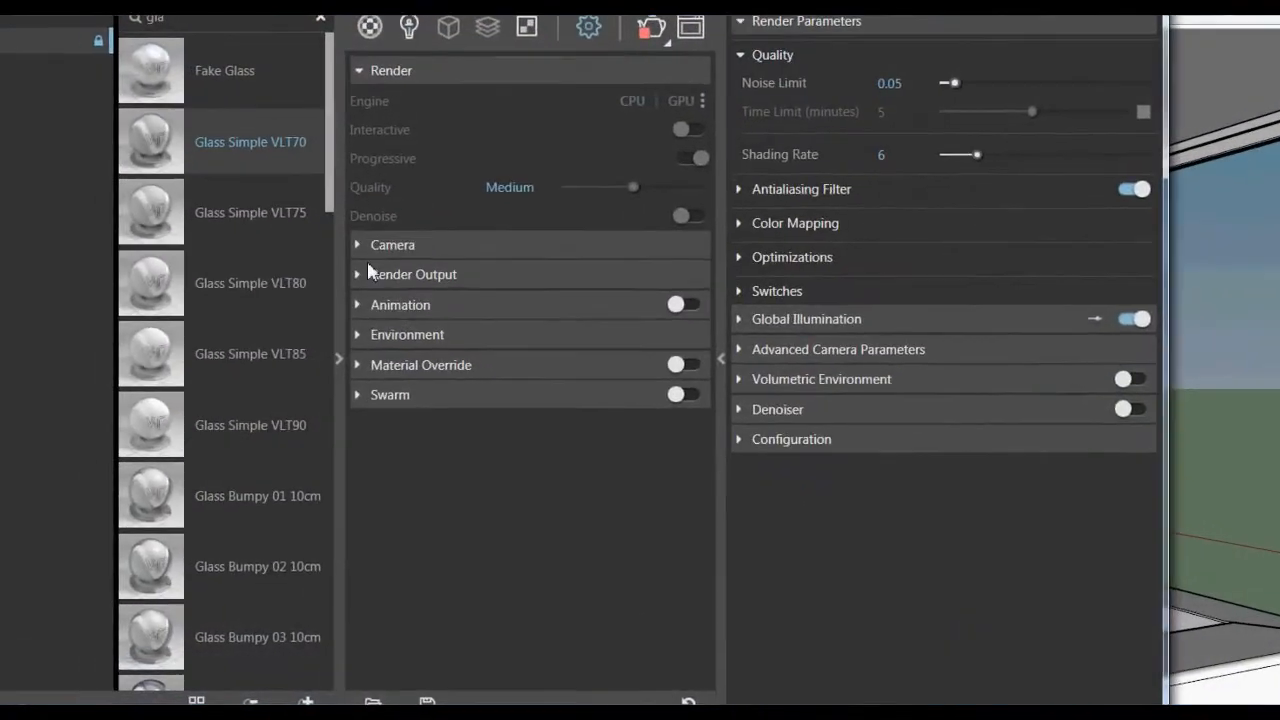
click(355, 246)
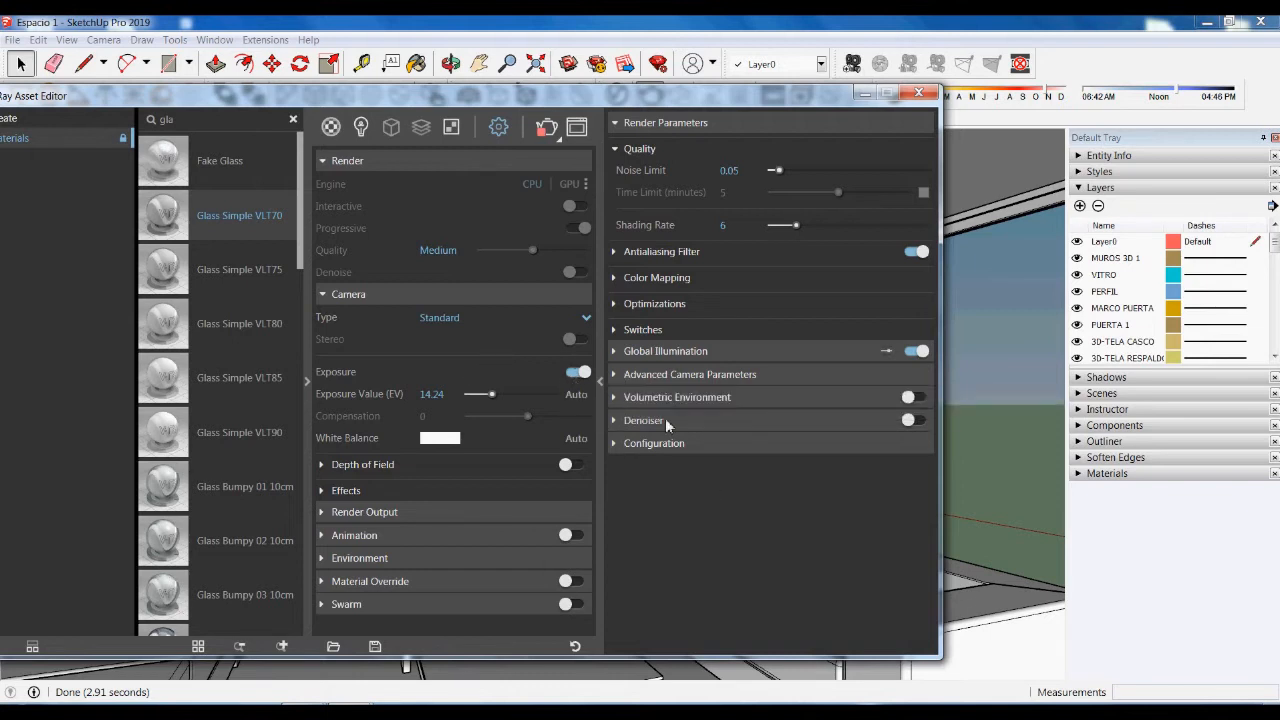
click(615, 353)
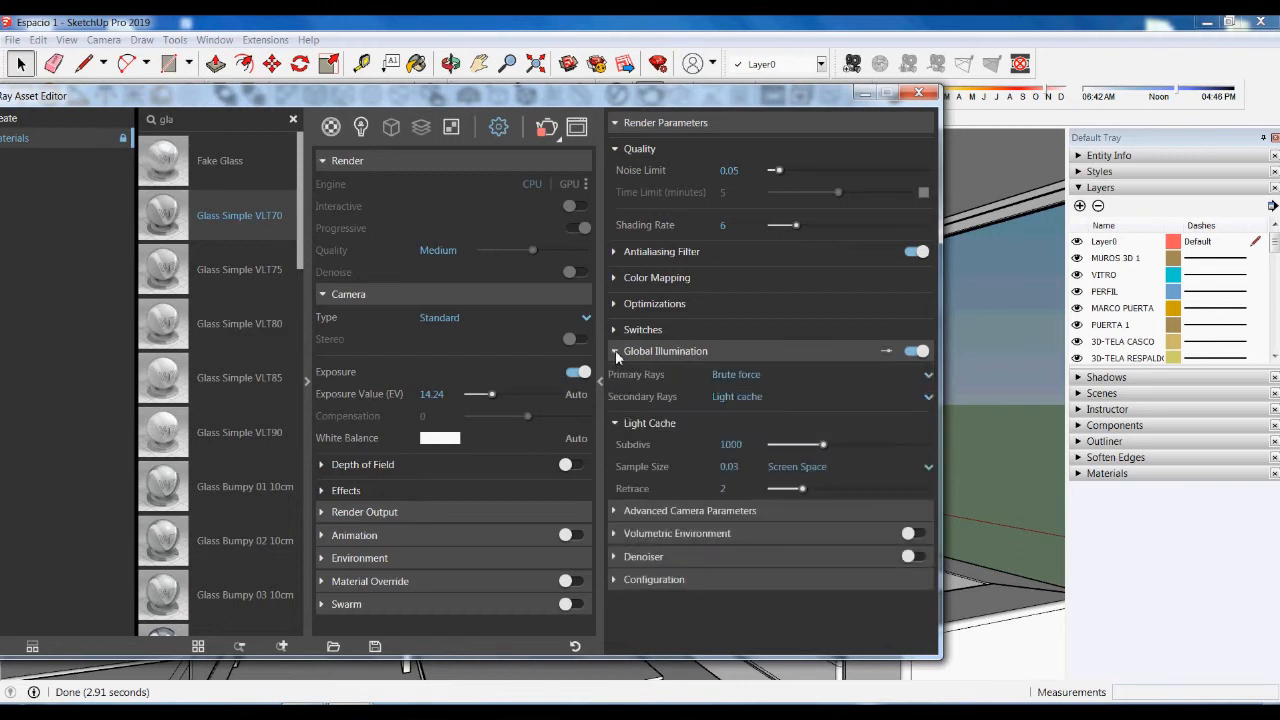
click(616, 351)
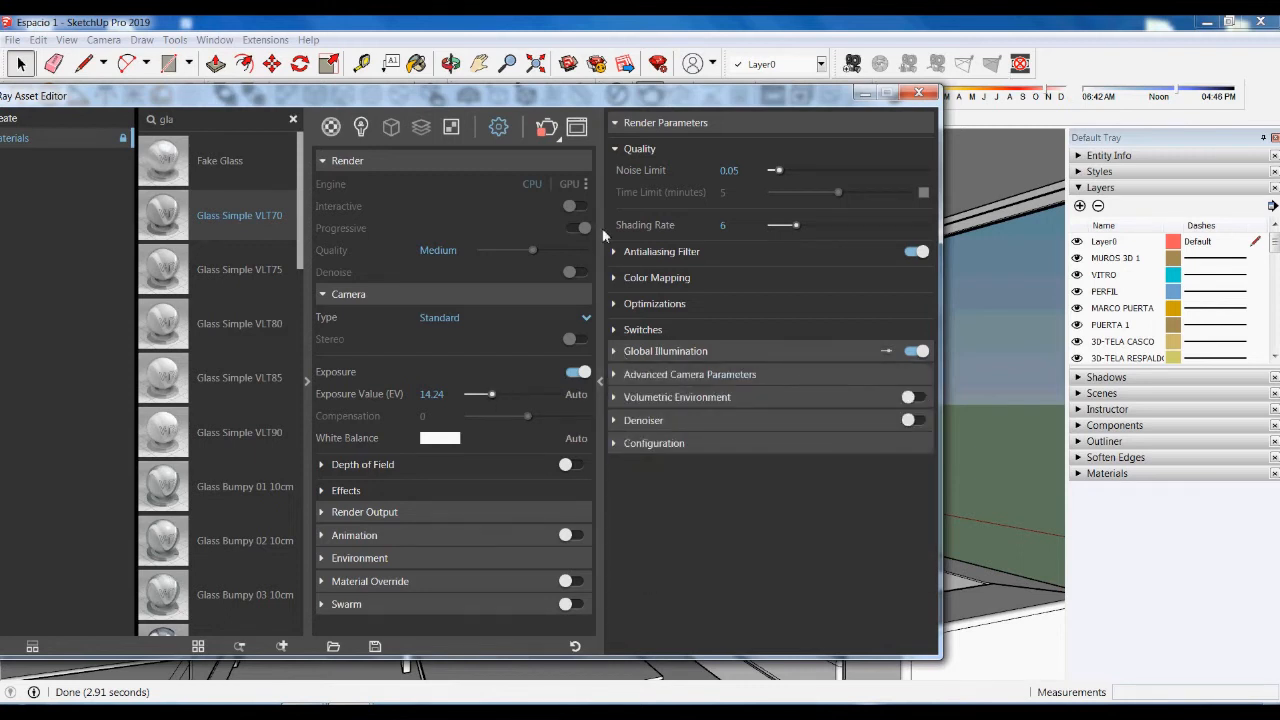
click(336, 298)
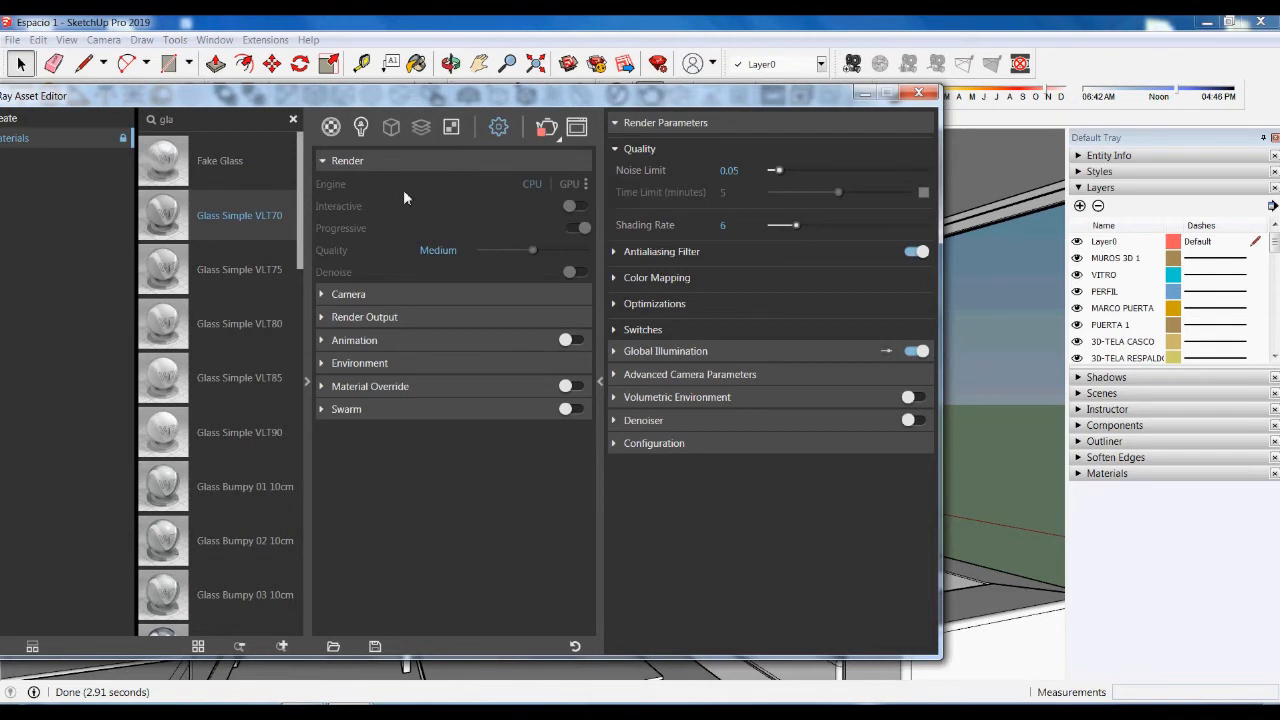
click(361, 128)
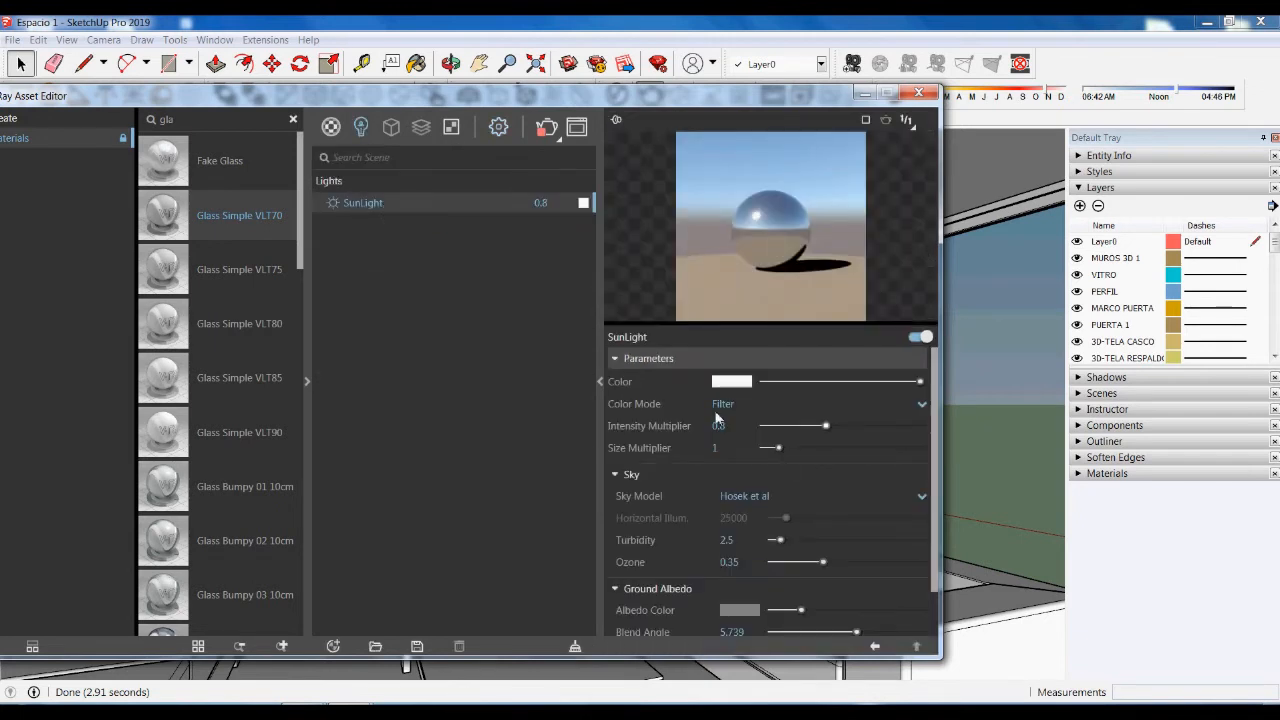
- Change the SunLight Intensity Multiplier to 0.6
click(743, 432)
key(BackSpace)
key(Return)
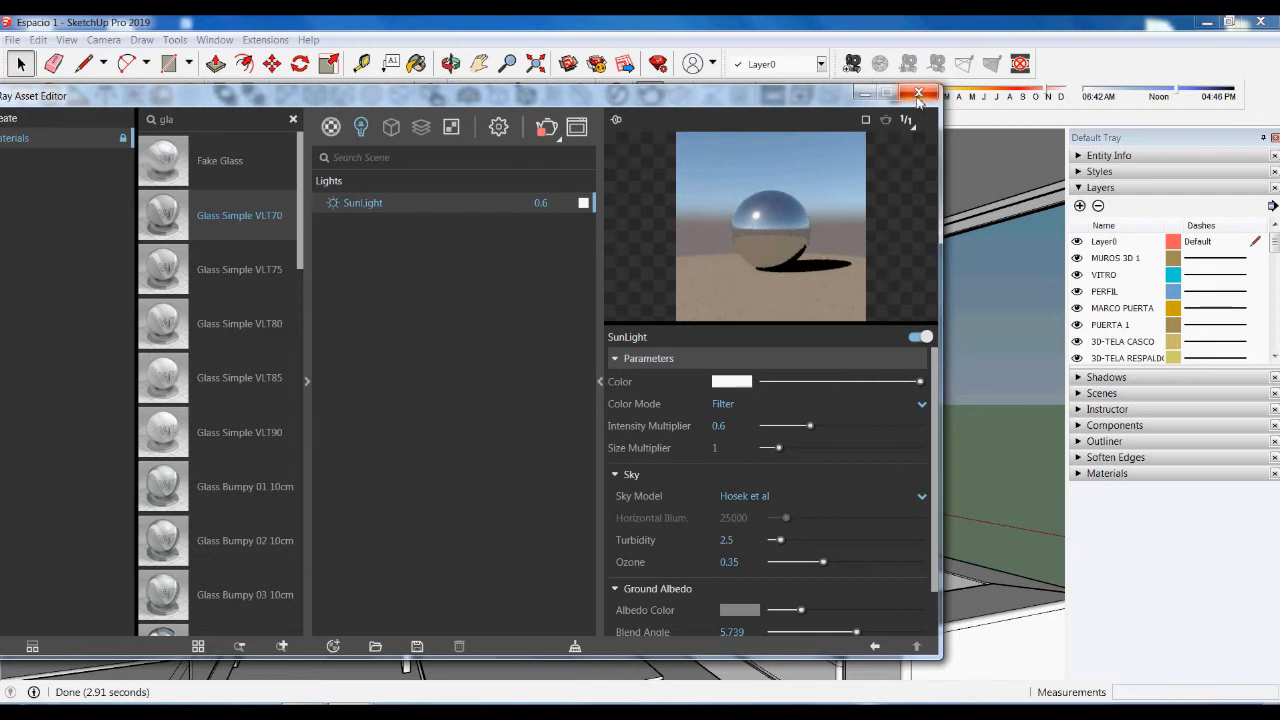
- Render a test image with the dimmer sun, then close the frame buffer and Asset Editor
click(577, 129)
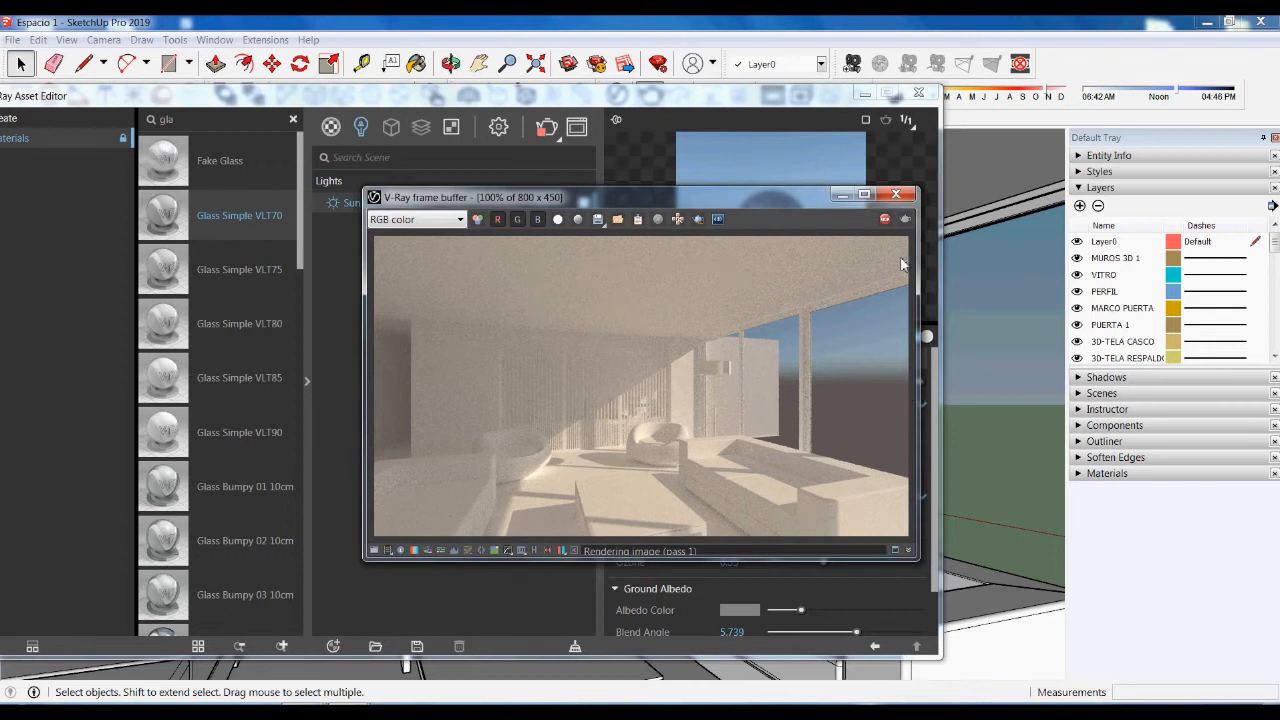
click(898, 194)
click(918, 92)
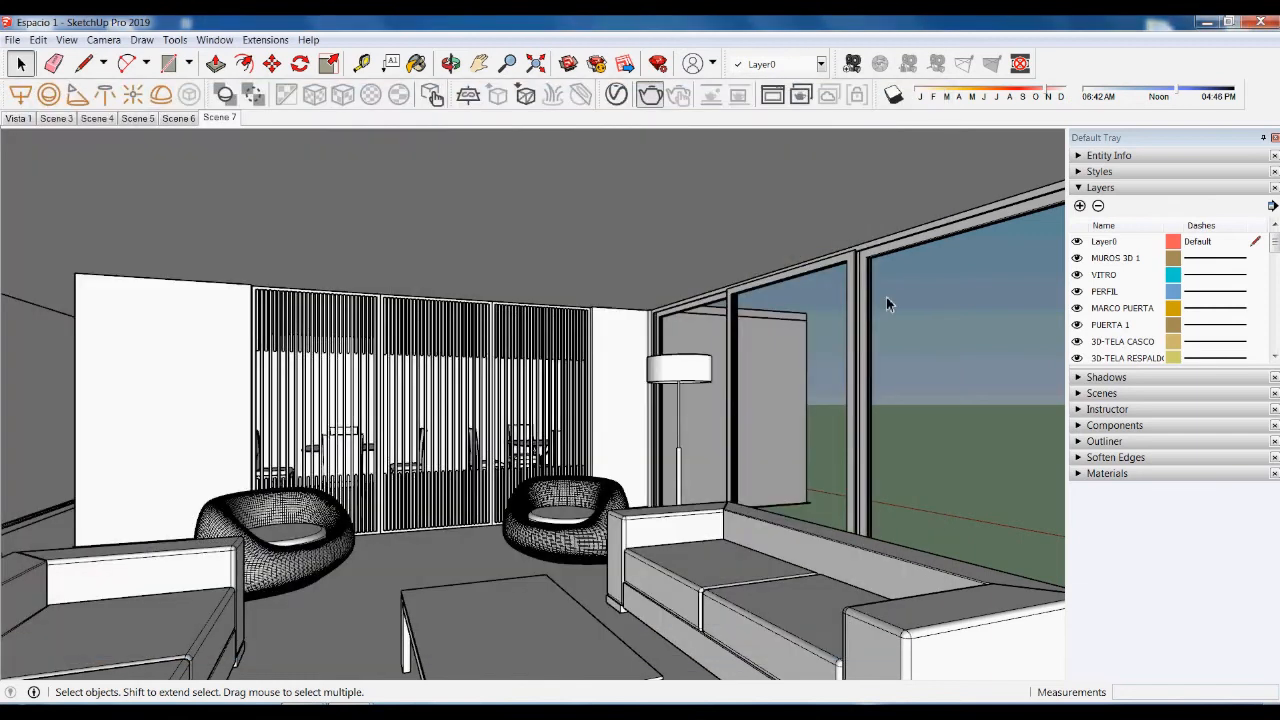
- In Scene 4, delete the small blue rectangle and its edges
click(97, 118)
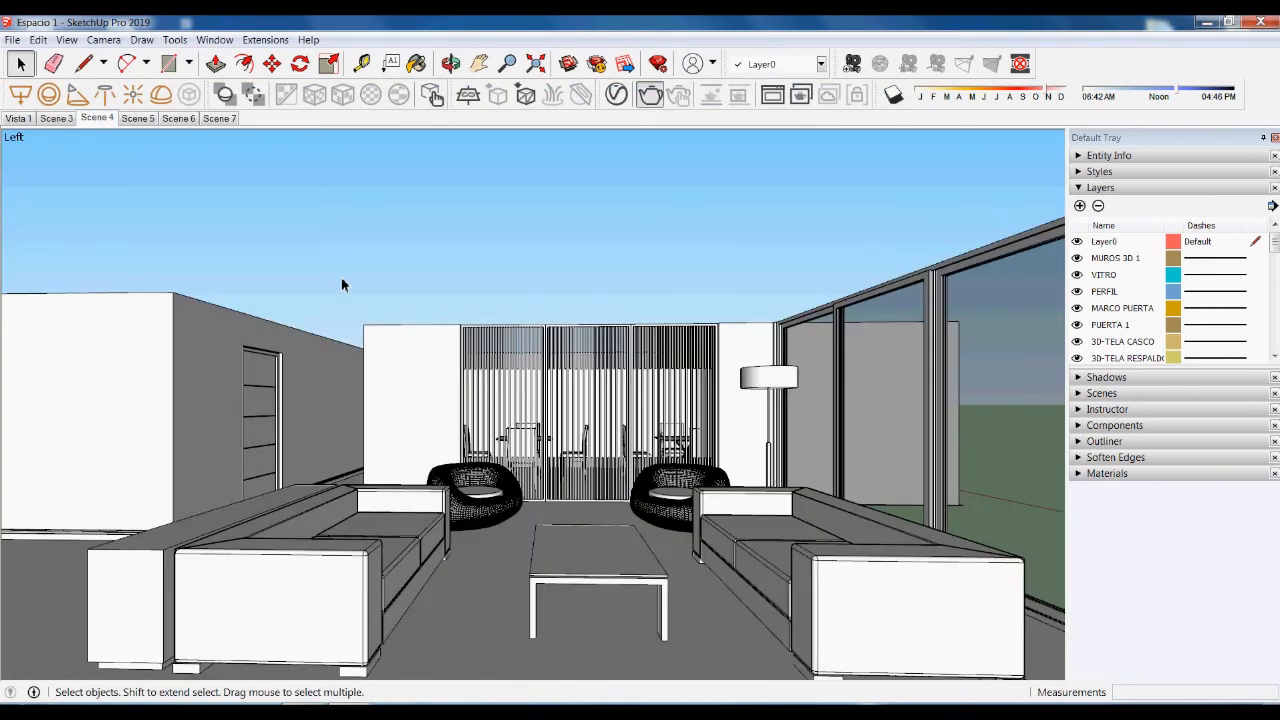
middle_drag(341, 285, 706, 278)
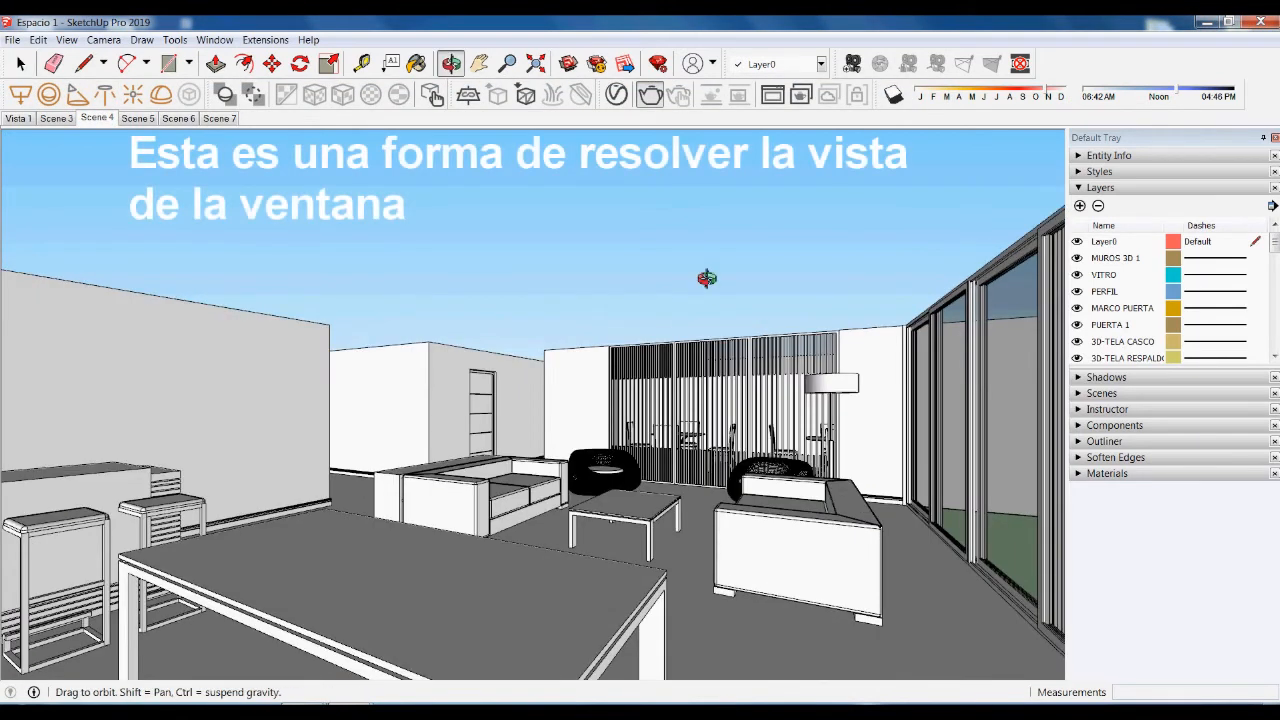
scroll(450, 406, down, 3)
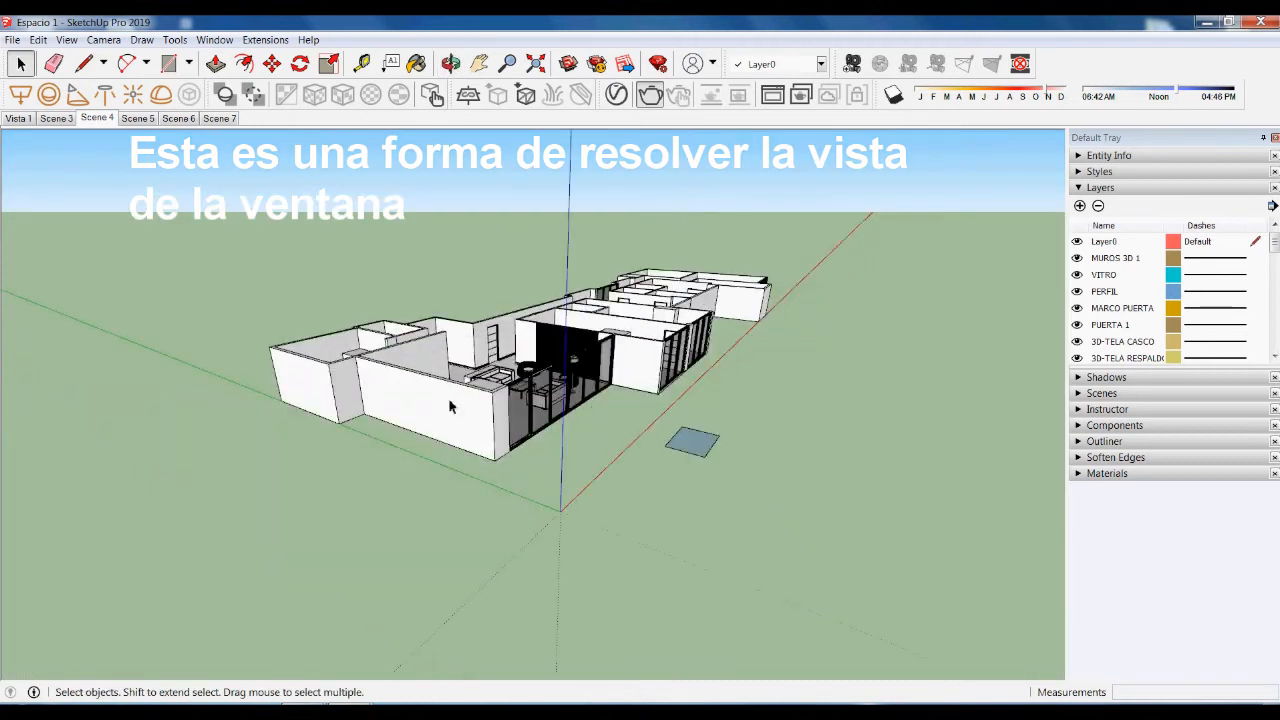
middle_drag(450, 406, 604, 364)
double_click(663, 386)
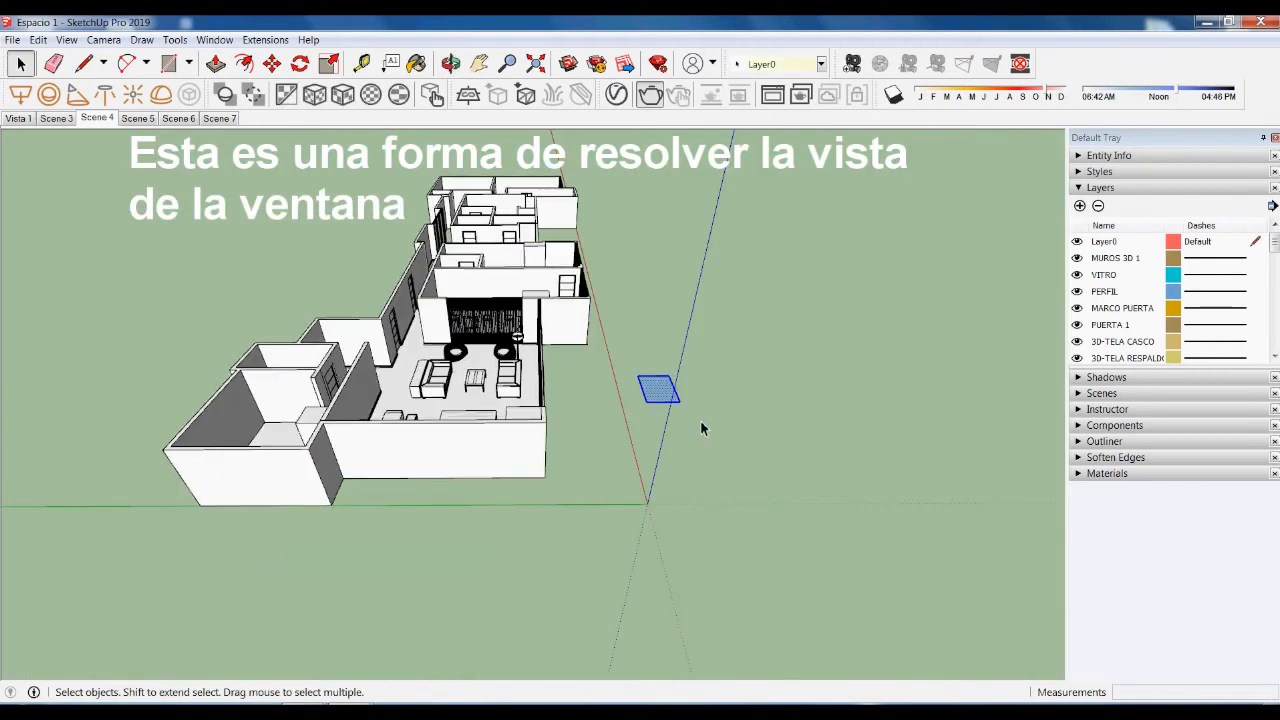
key(Delete)
- Draw a large rectangle on the ground beside the house
middle_drag(717, 413, 709, 405)
key(r)
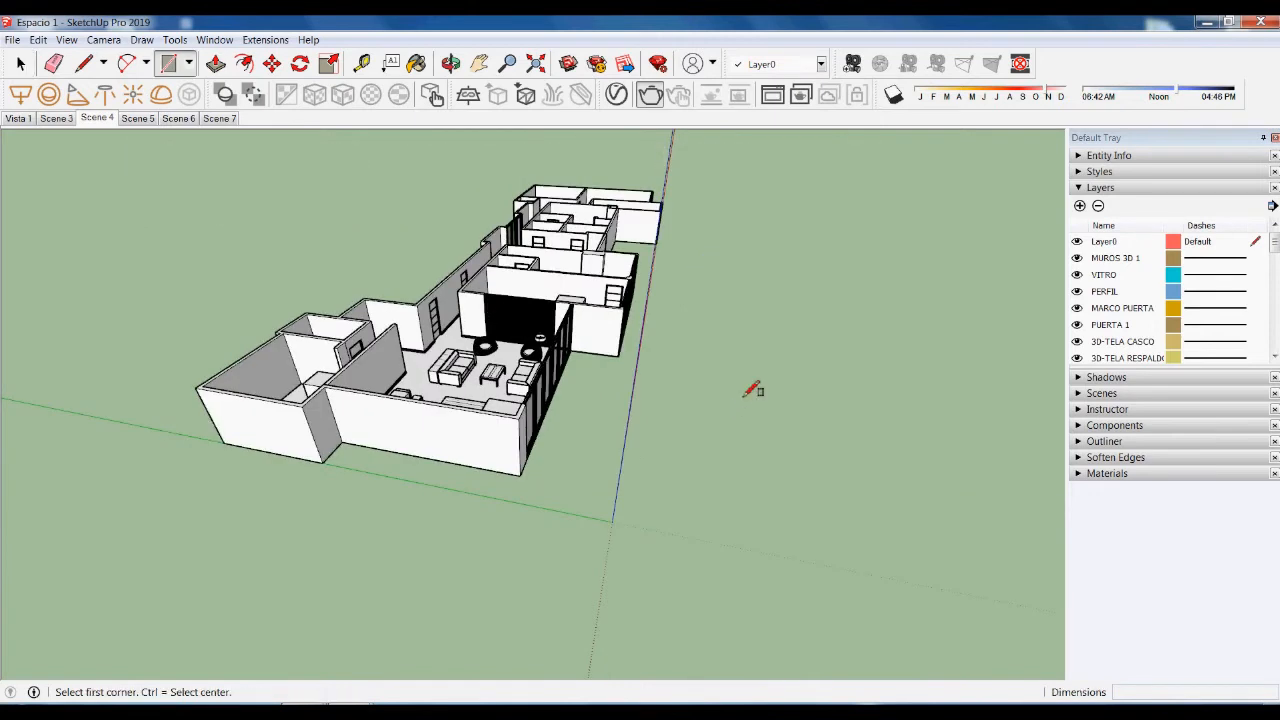
click(683, 311)
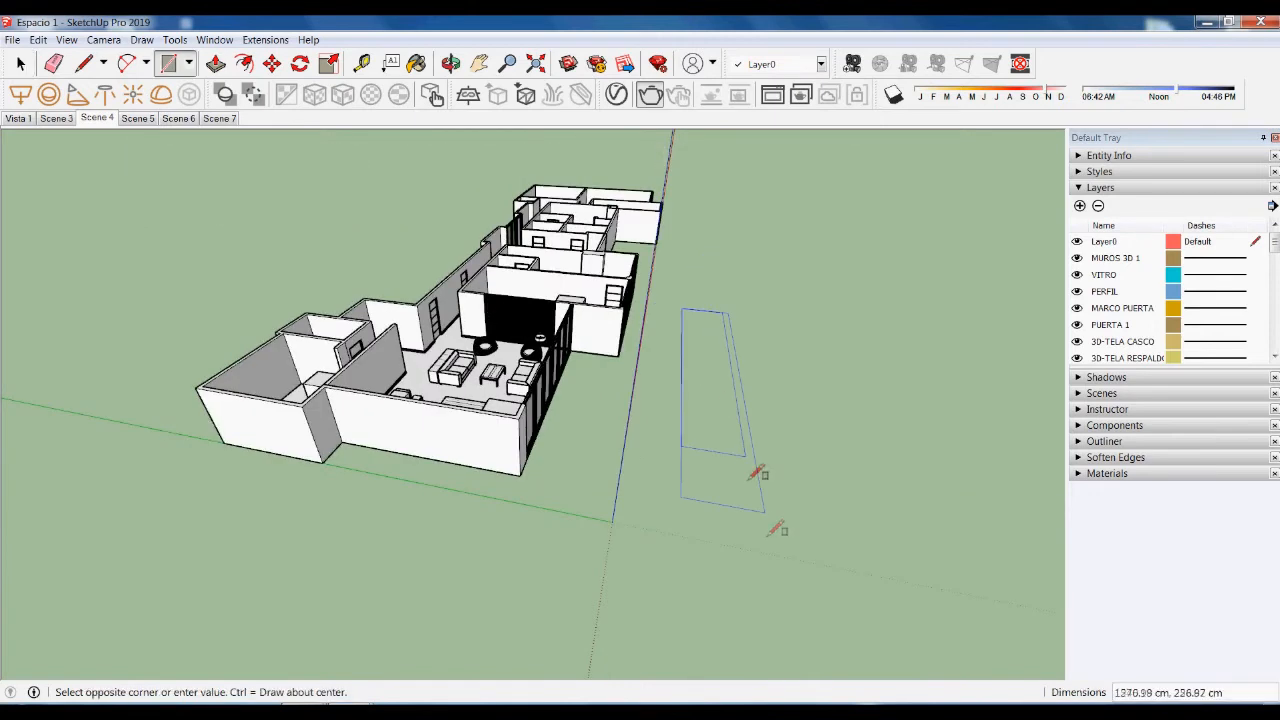
click(988, 537)
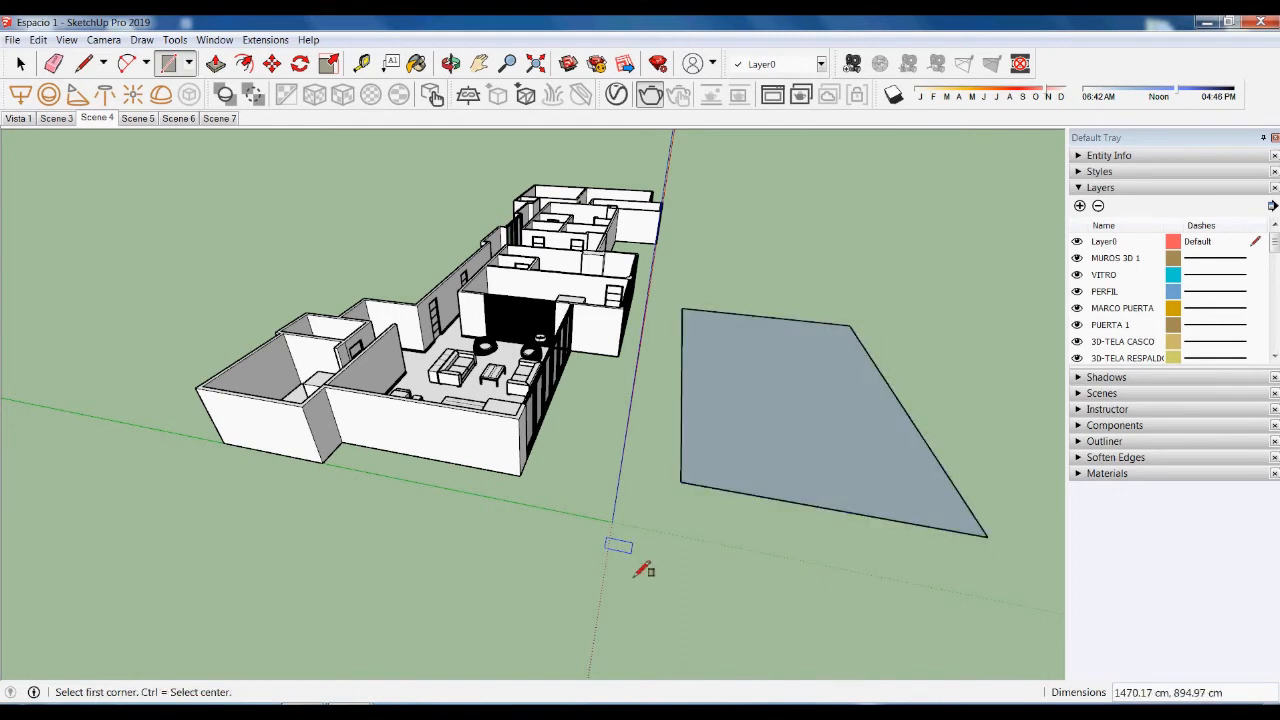
key(b)
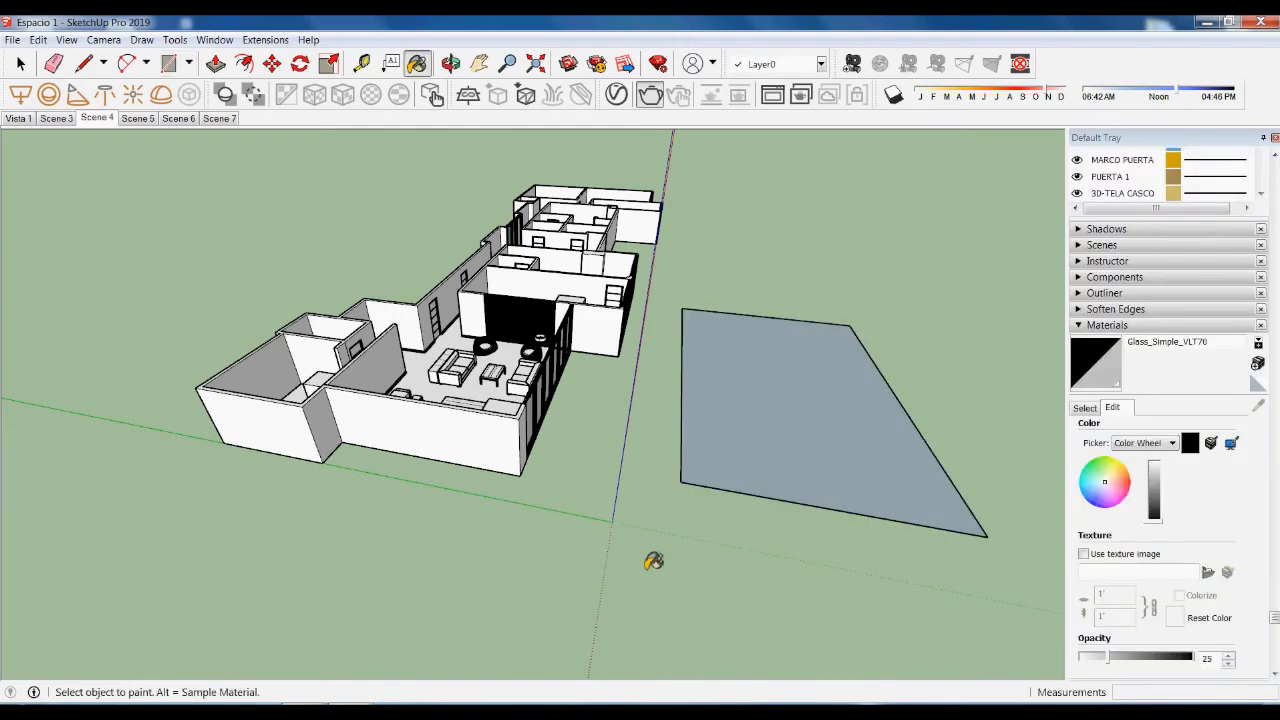
key(space)
- Draw a small rectangle near the axes origin and push/pull it into a small box
key(r)
click(650, 546)
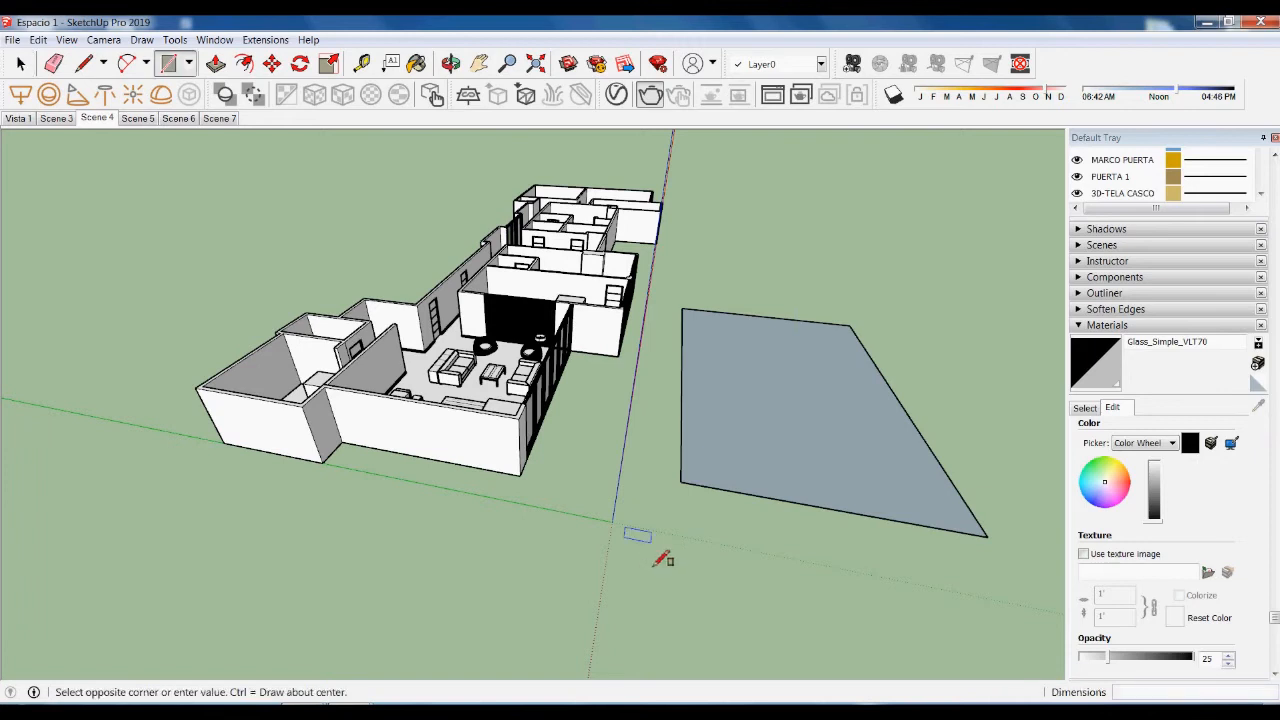
click(701, 570)
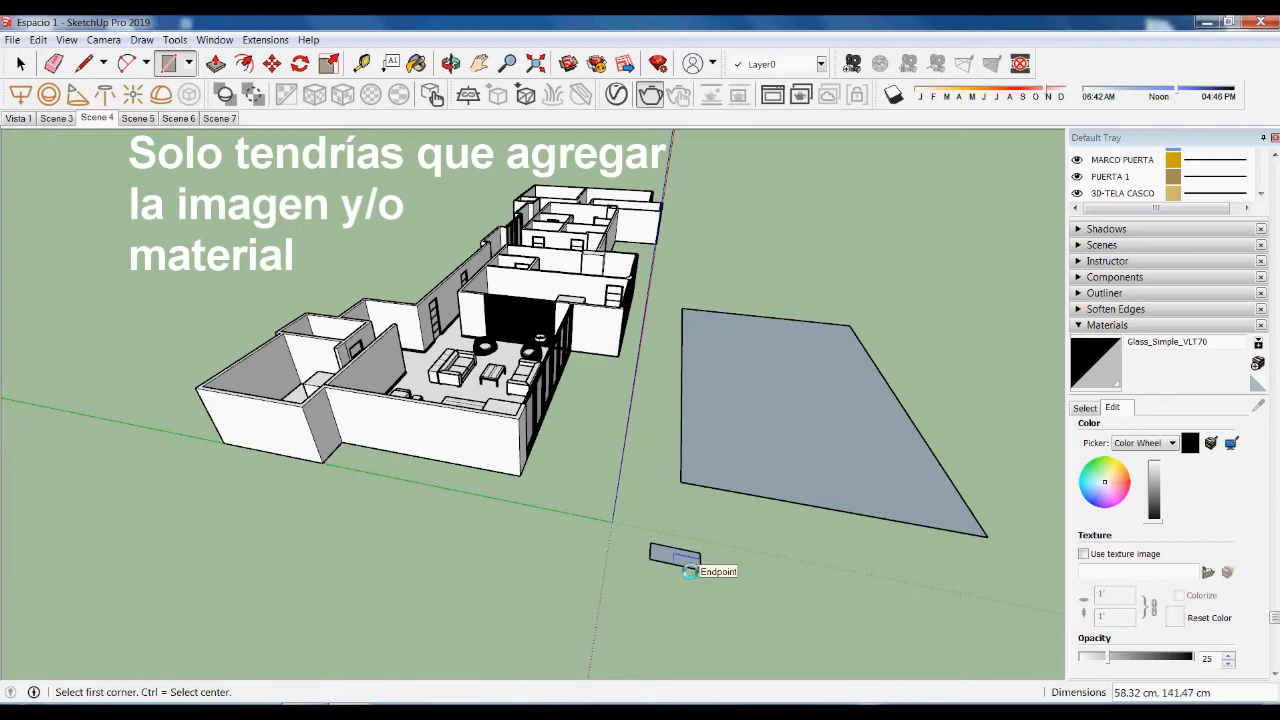
middle_drag(690, 571, 688, 568)
key(p)
click(684, 562)
click(688, 530)
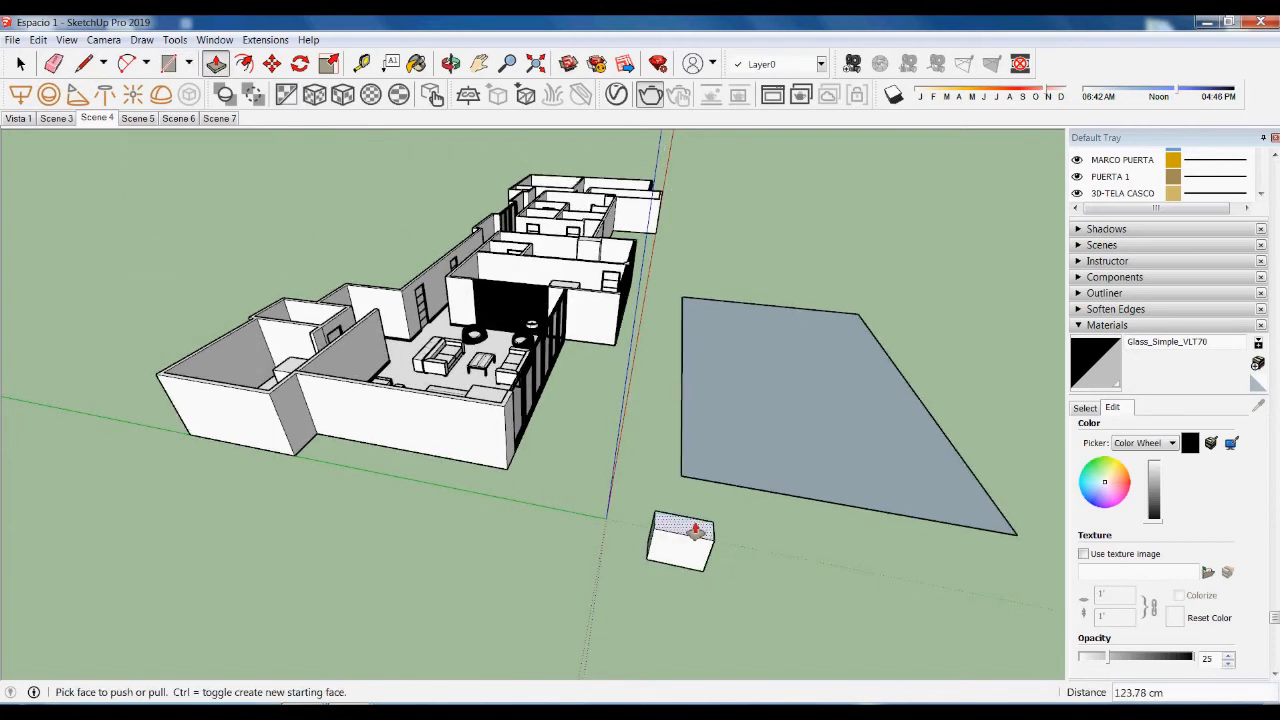
key(space)
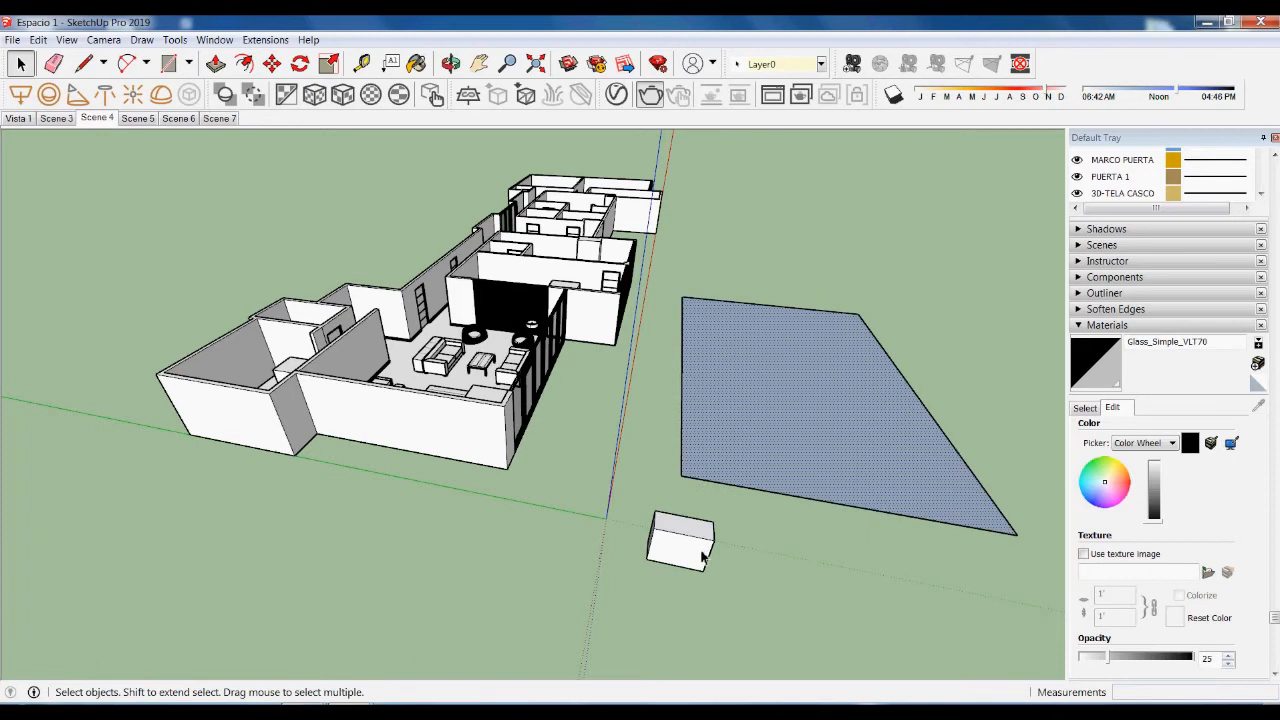
- Rotate the large rectangle 90° upright, pivoting on the small box's edge
key(q)
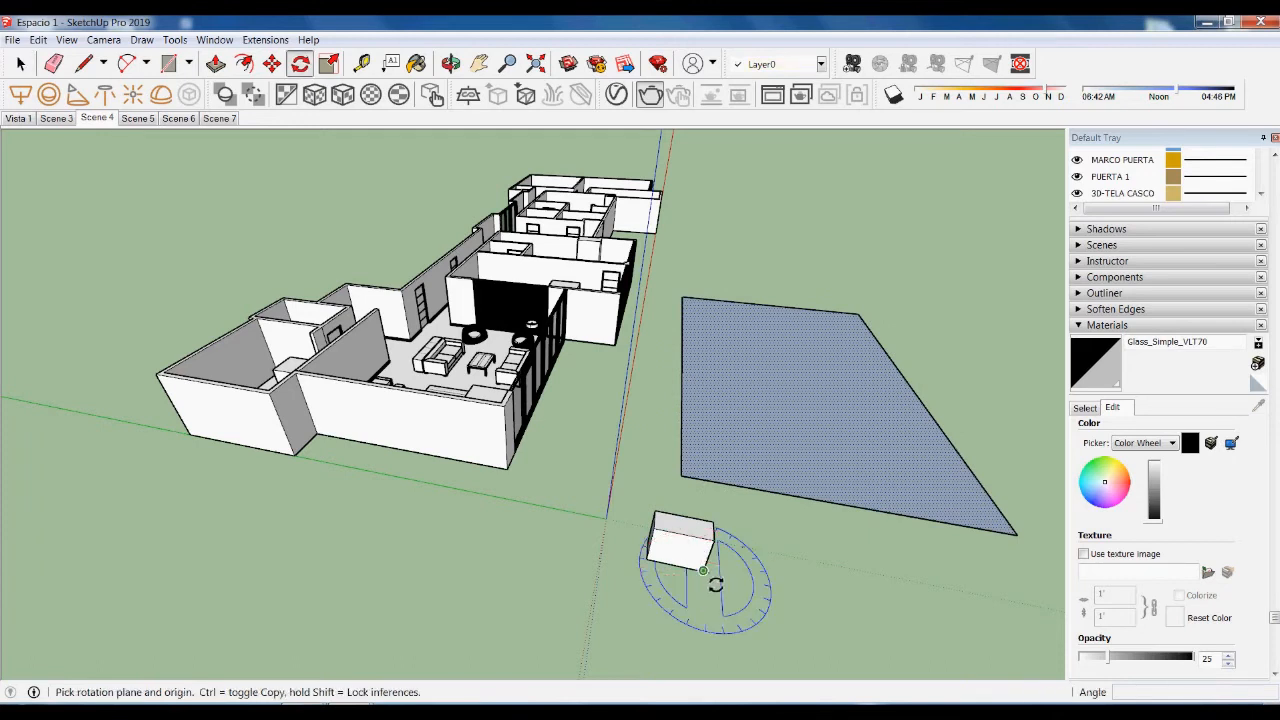
scroll(716, 583, up, 2)
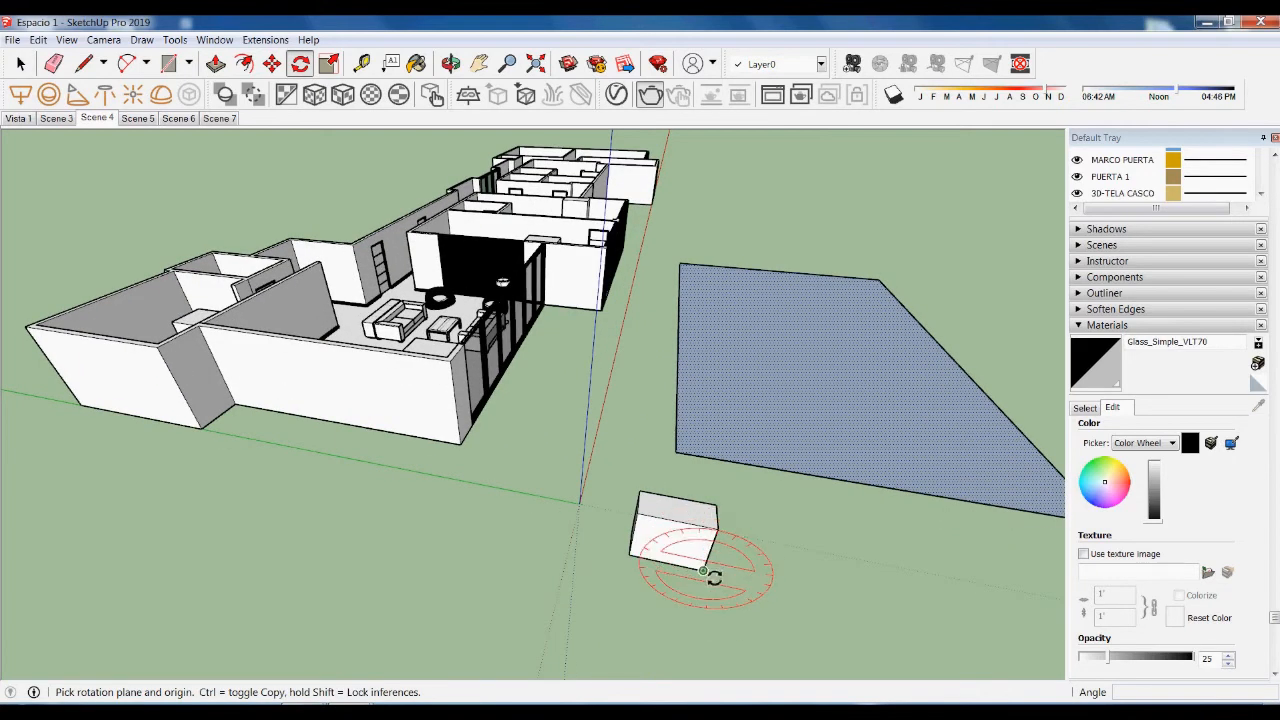
drag(703, 570, 789, 596)
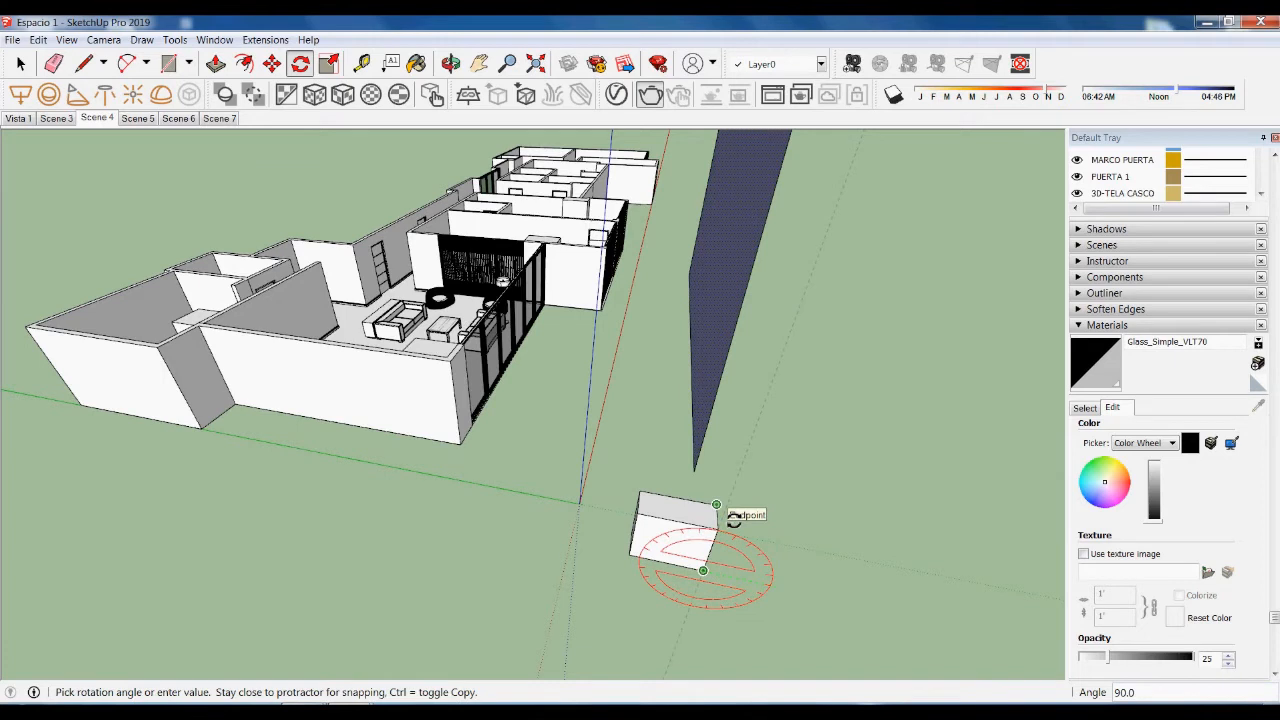
click(735, 517)
- Reverse the faces of the upright plane
key(space)
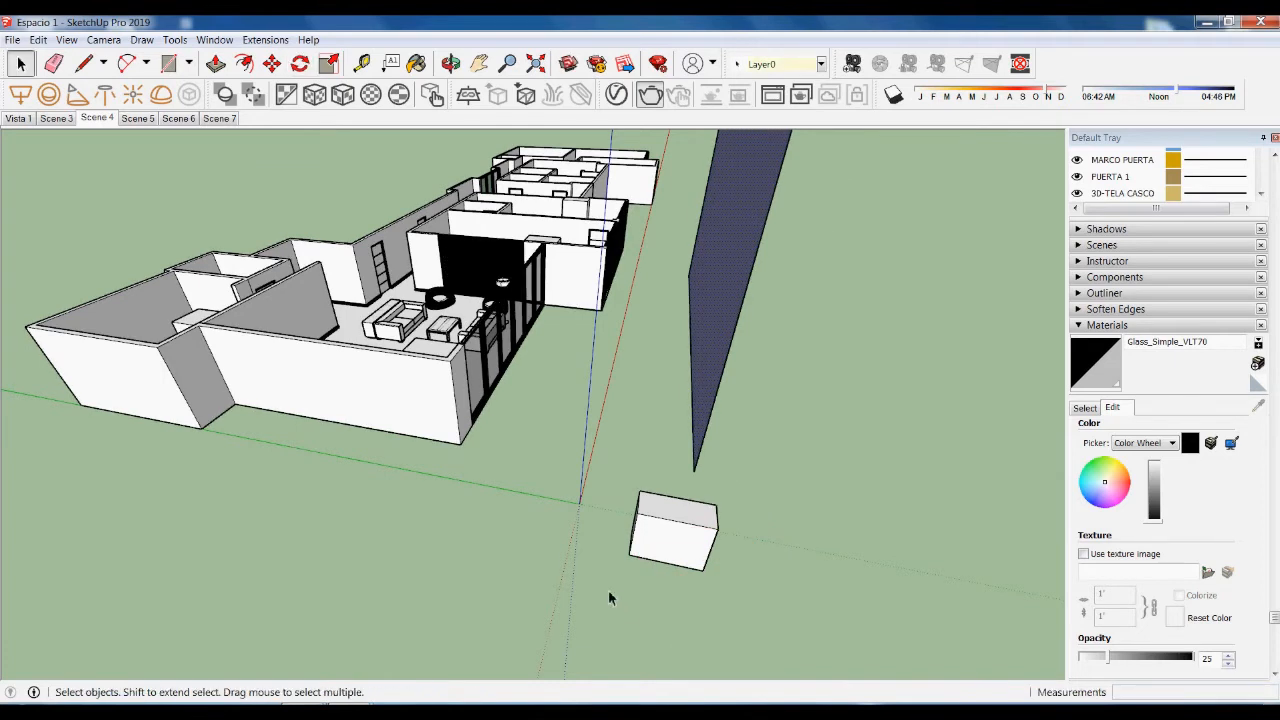
middle_drag(608, 594, 785, 607)
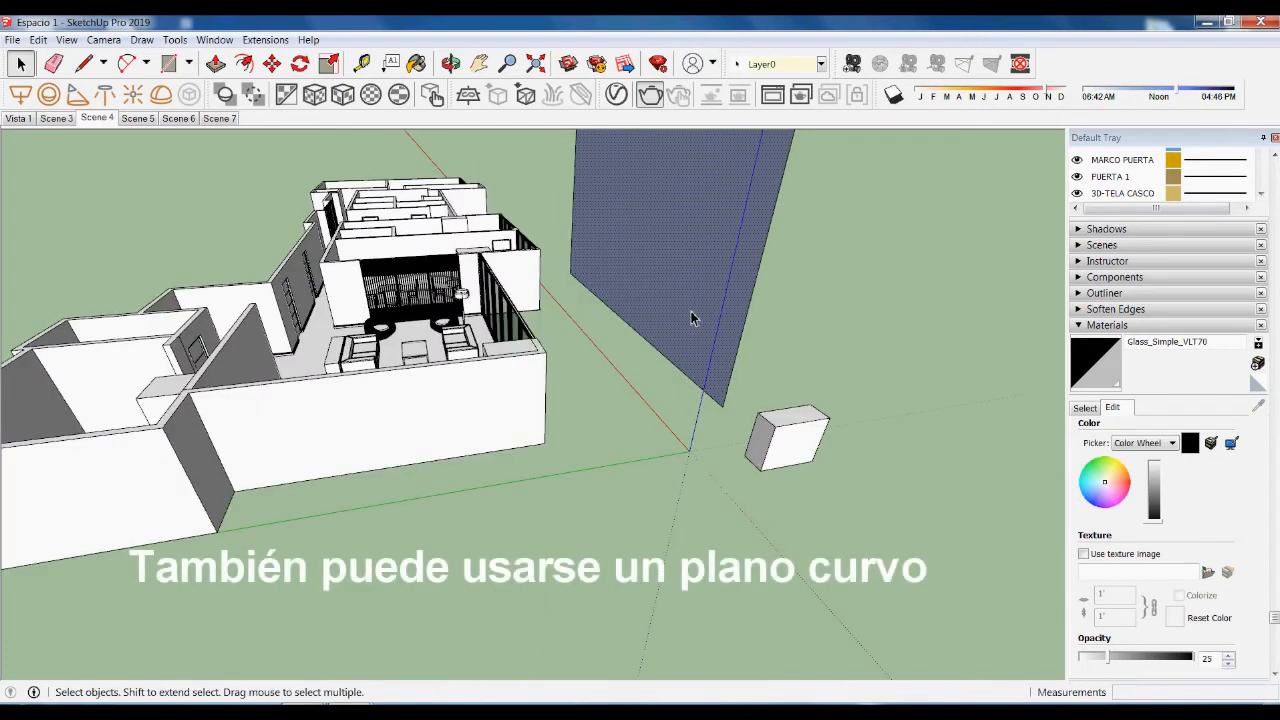
right_click(699, 261)
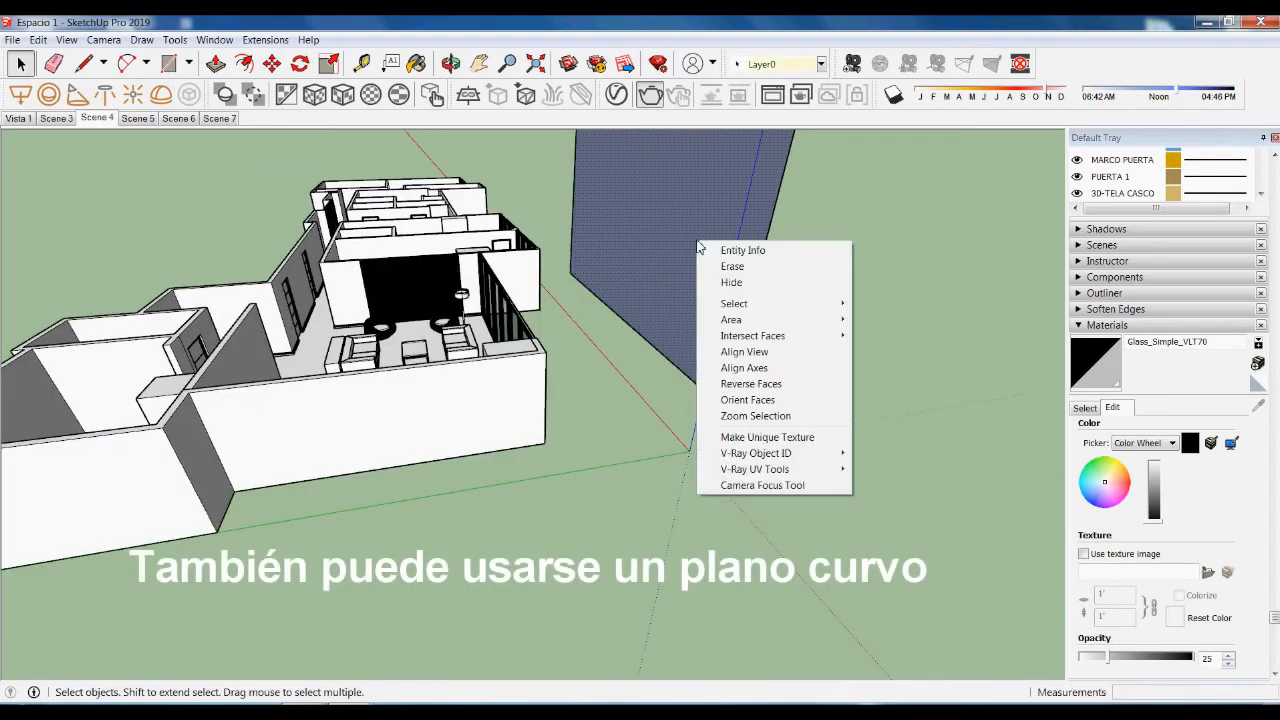
click(740, 385)
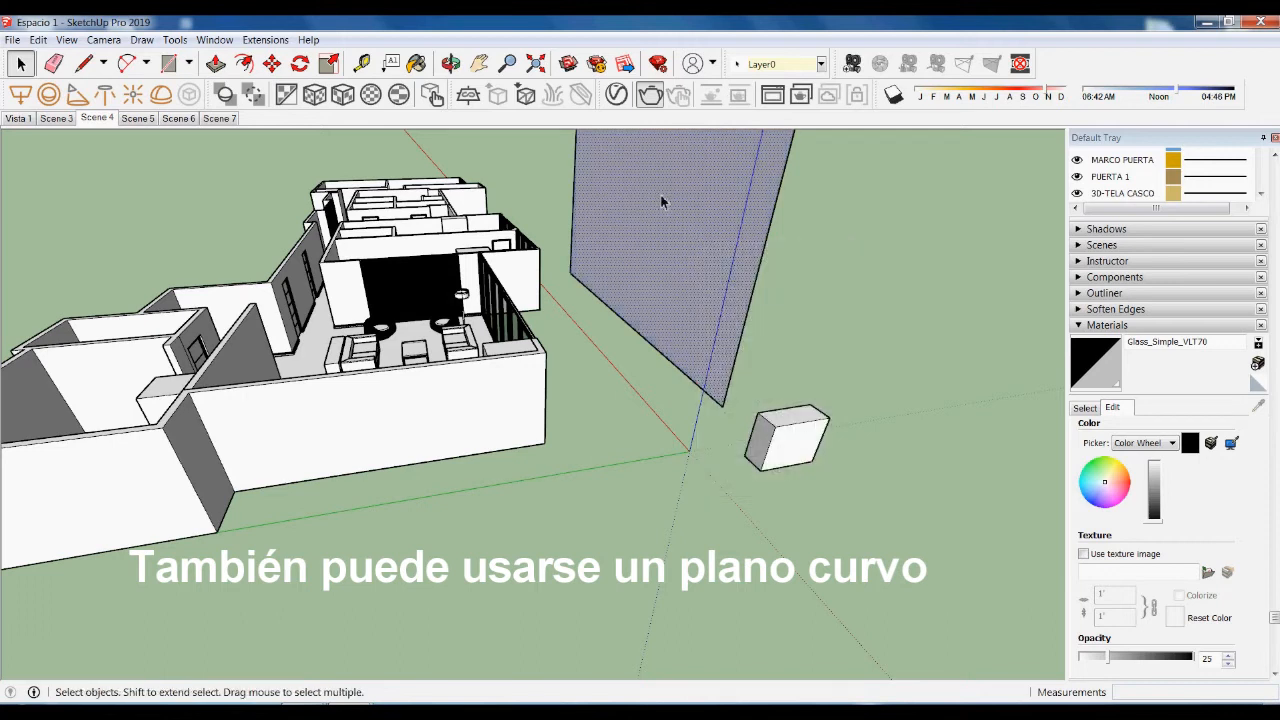
click(671, 466)
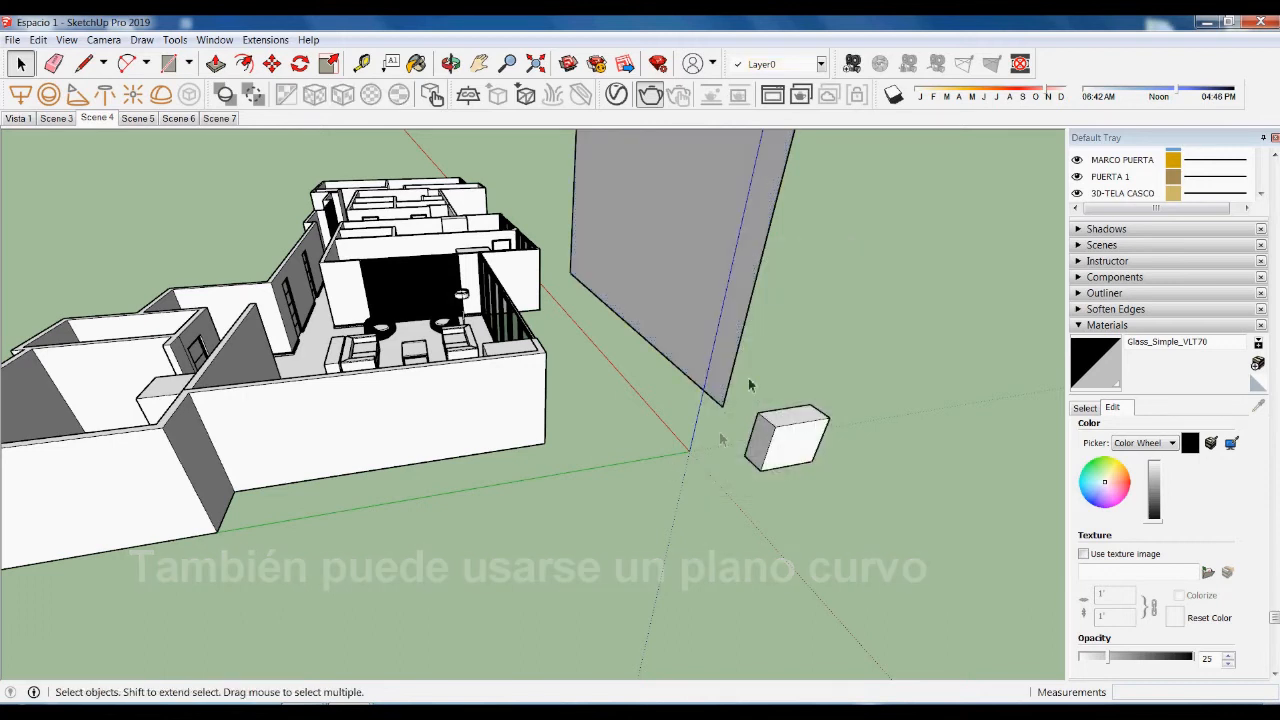
- Select the upright plane, check it from Scene 7, then return to Scene 4
click(701, 212)
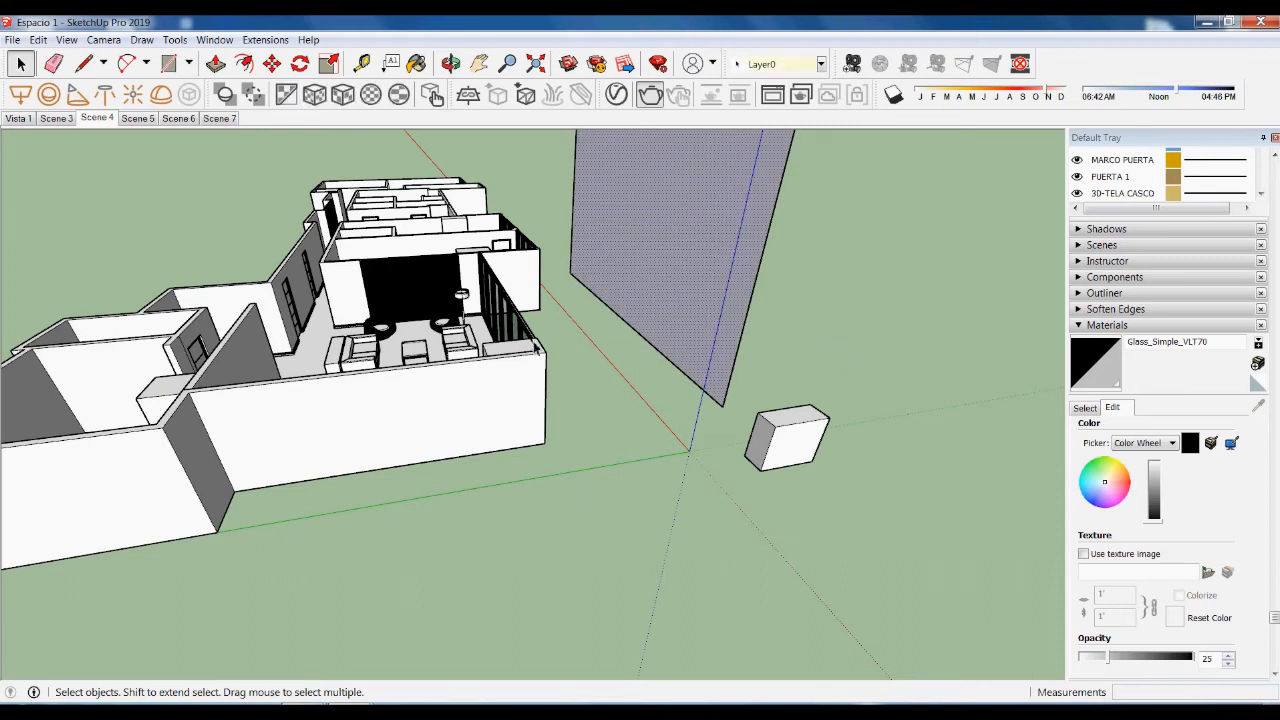
click(219, 120)
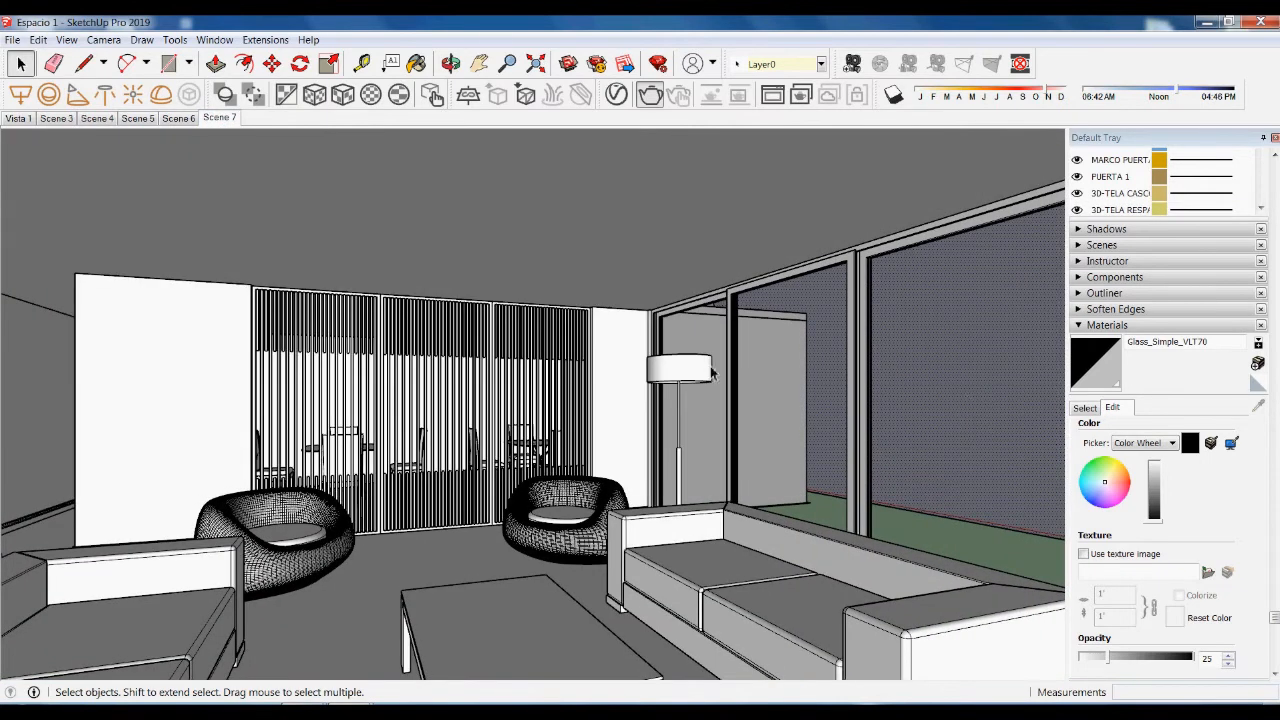
click(97, 118)
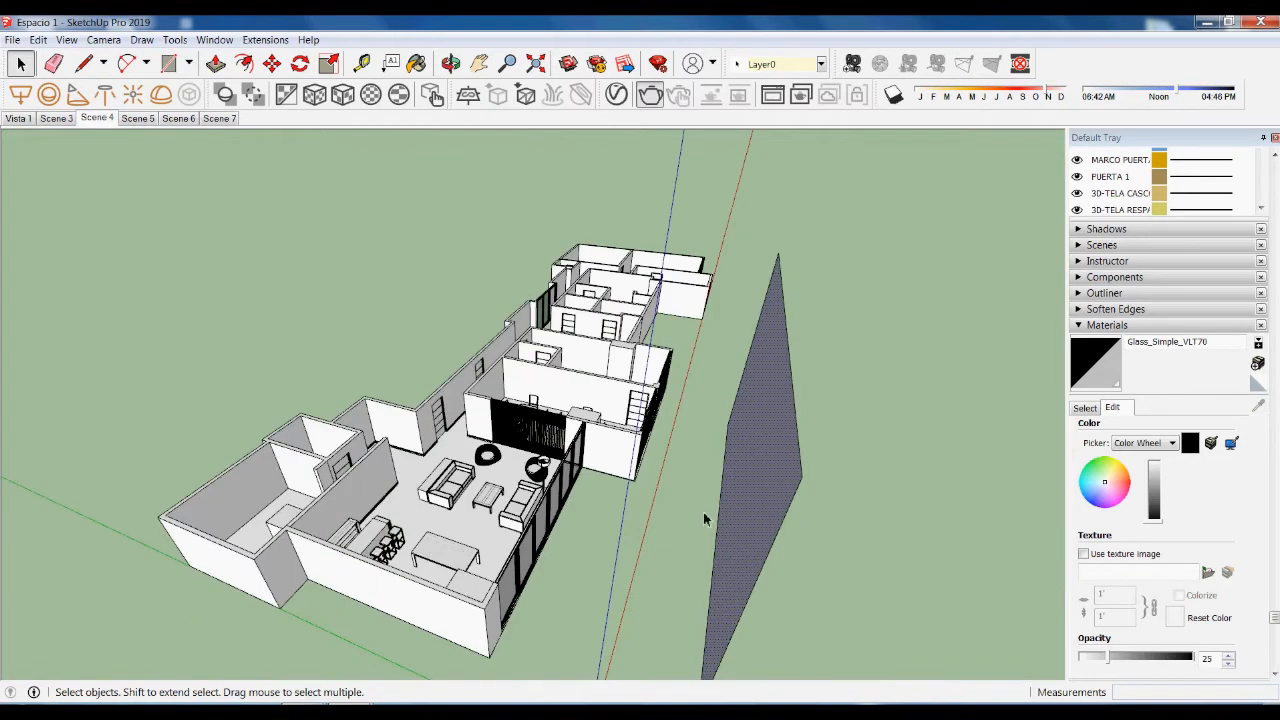
- Move the upright backdrop plane down about 339.58 cm along the blue axis, then orbit to inspect
middle_drag(704, 519, 804, 428)
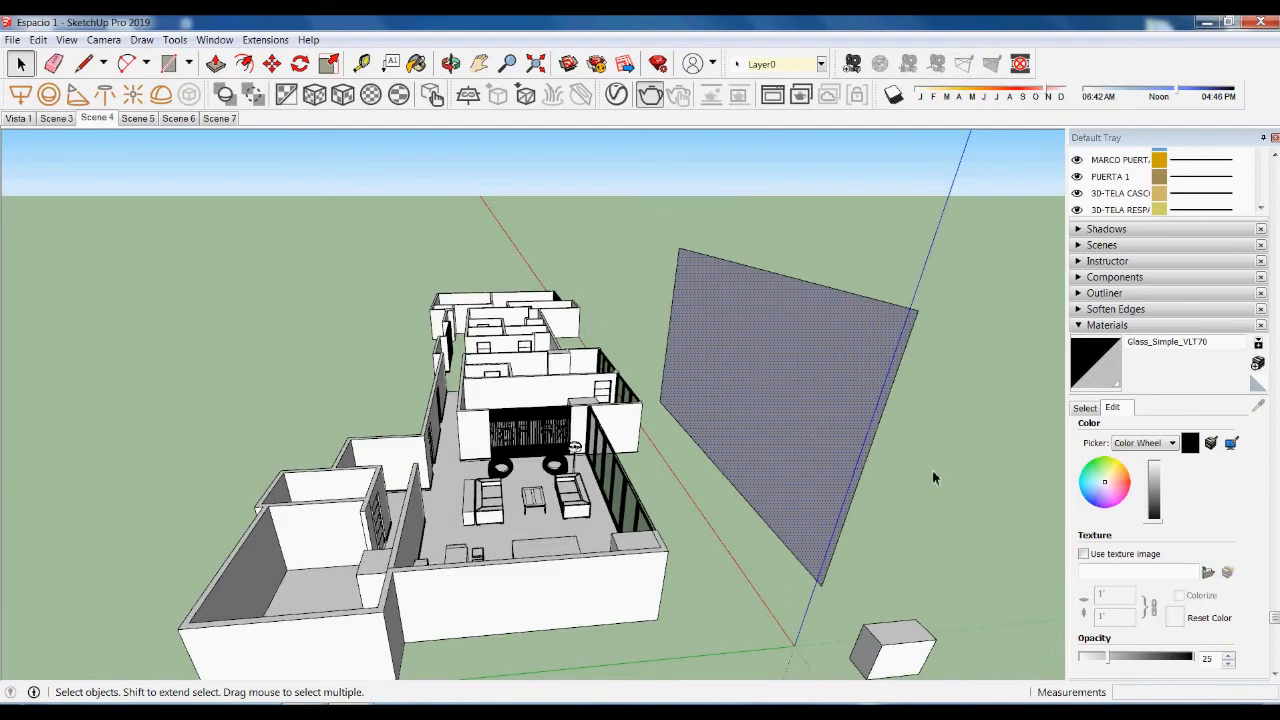
key(m)
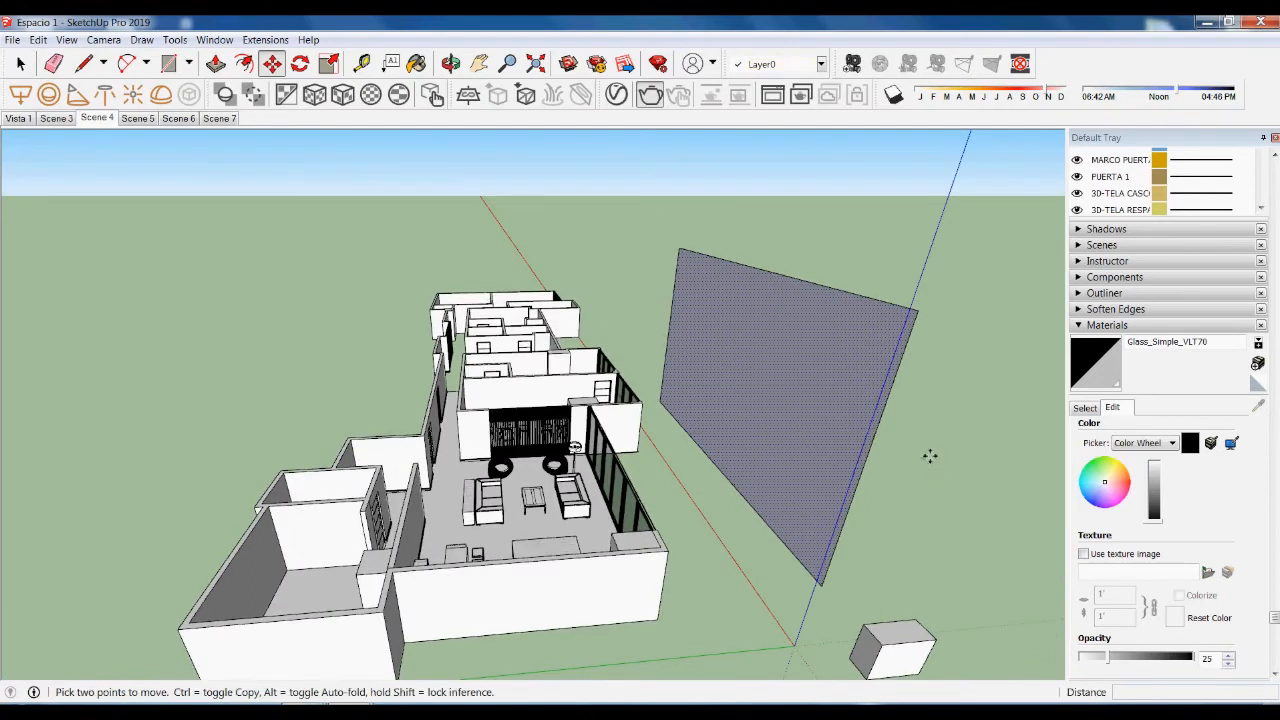
click(930, 456)
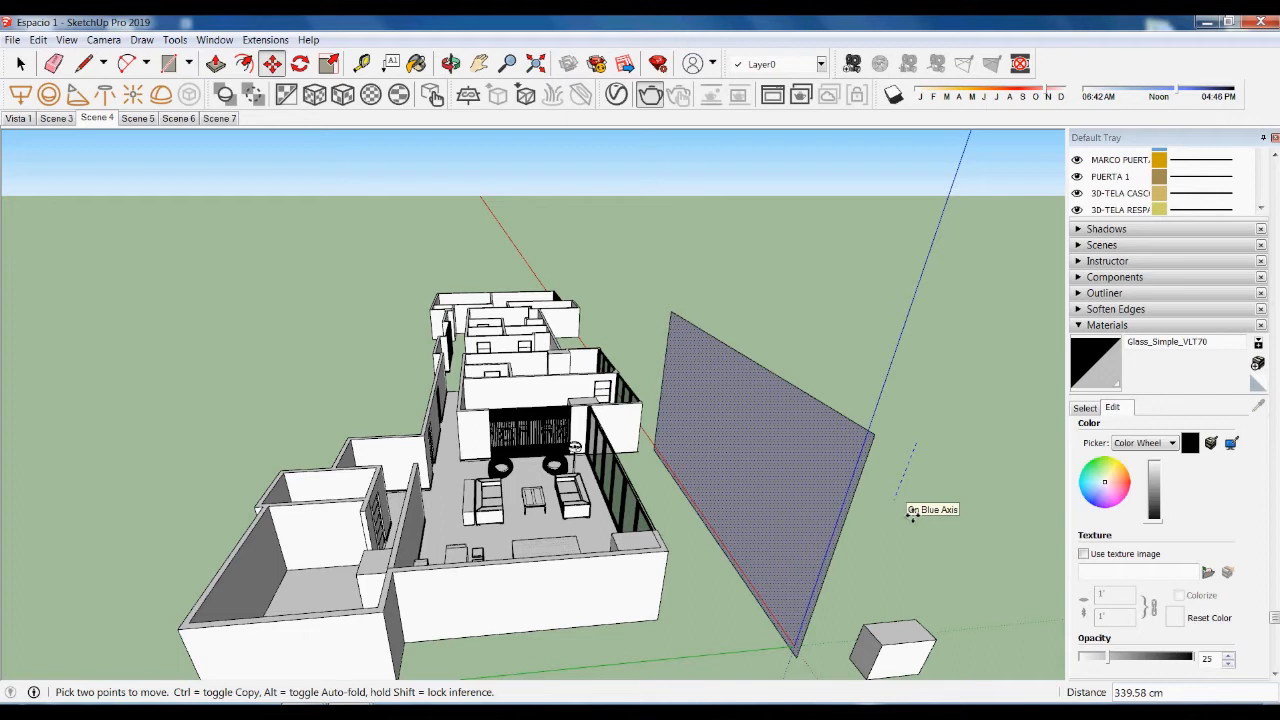
click(912, 514)
key(space)
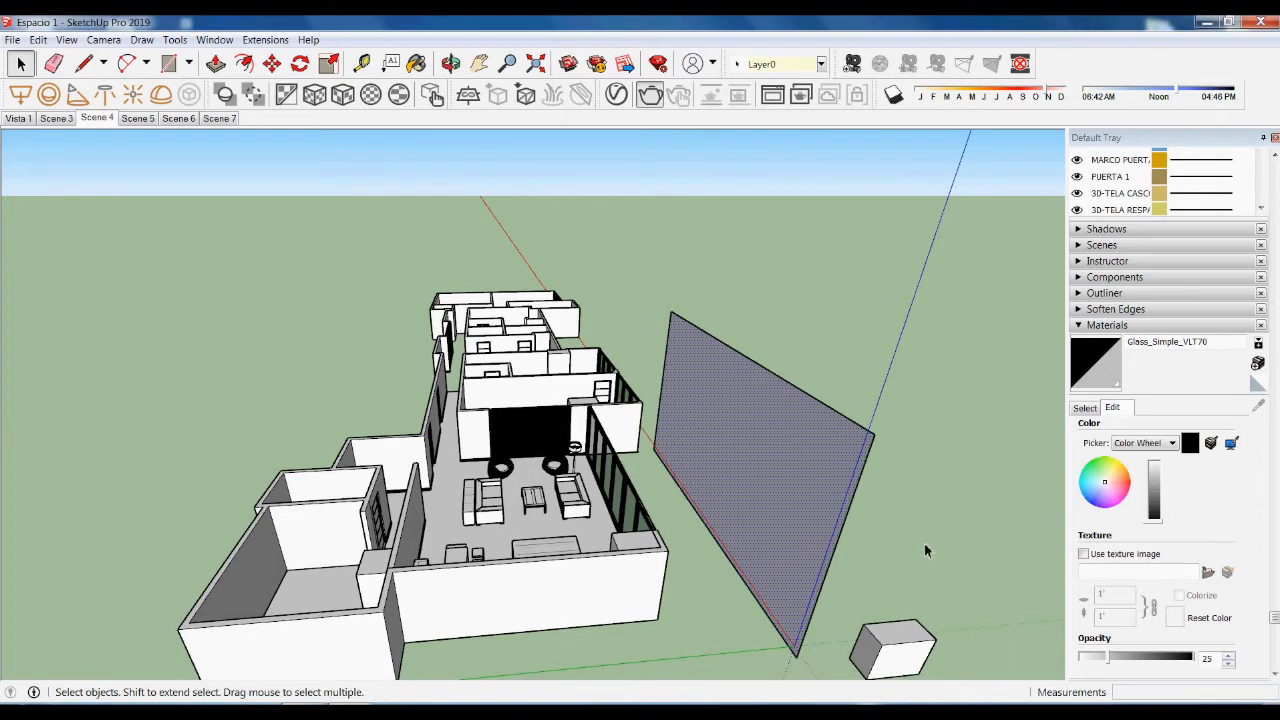
click(924, 543)
middle_drag(800, 440, 713, 403)
scroll(690, 368, up, 3)
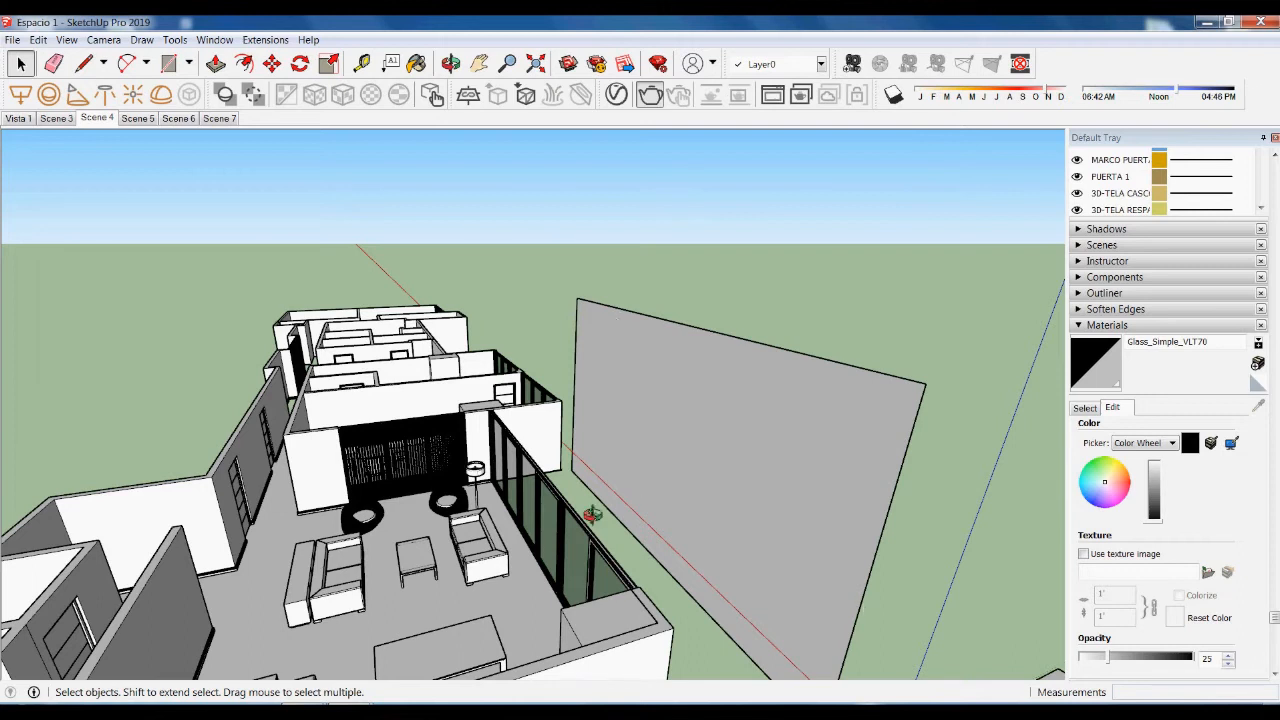
middle_drag(592, 514, 543, 443)
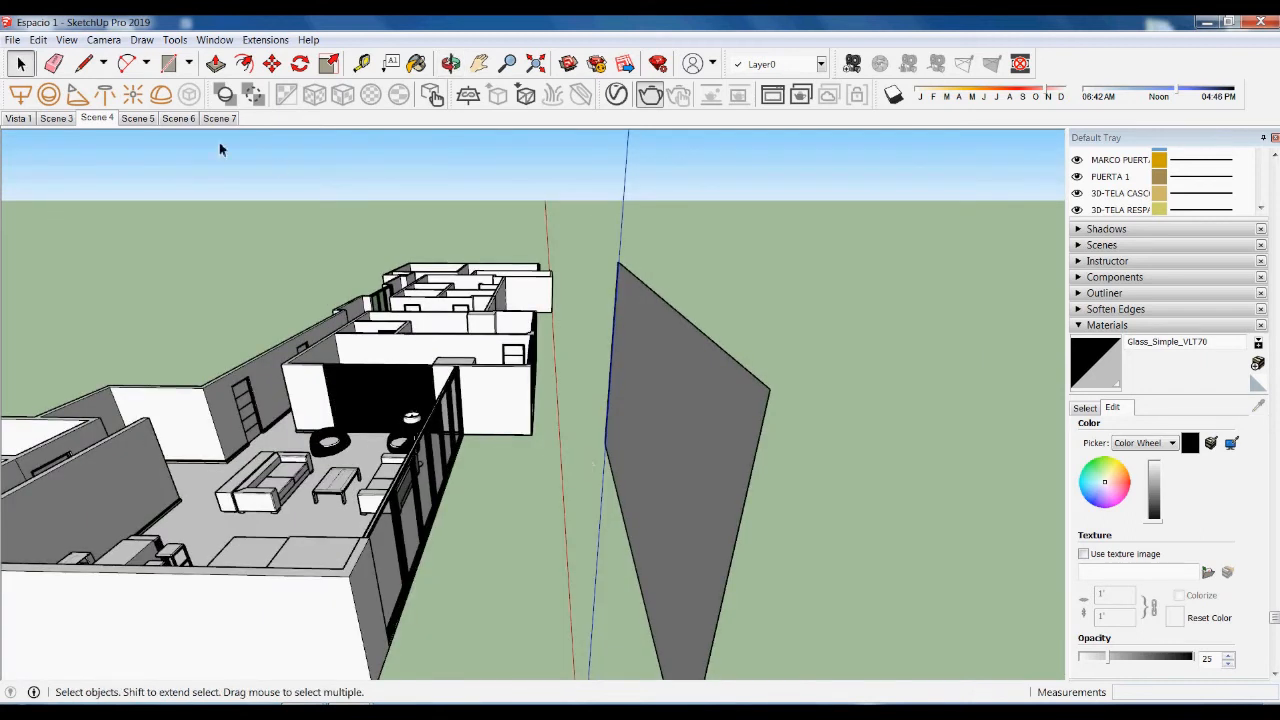
- Draw a roughly 1341 × 440 cm ground rectangle between the living room and the upright panel
middle_drag(220, 148, 486, 457)
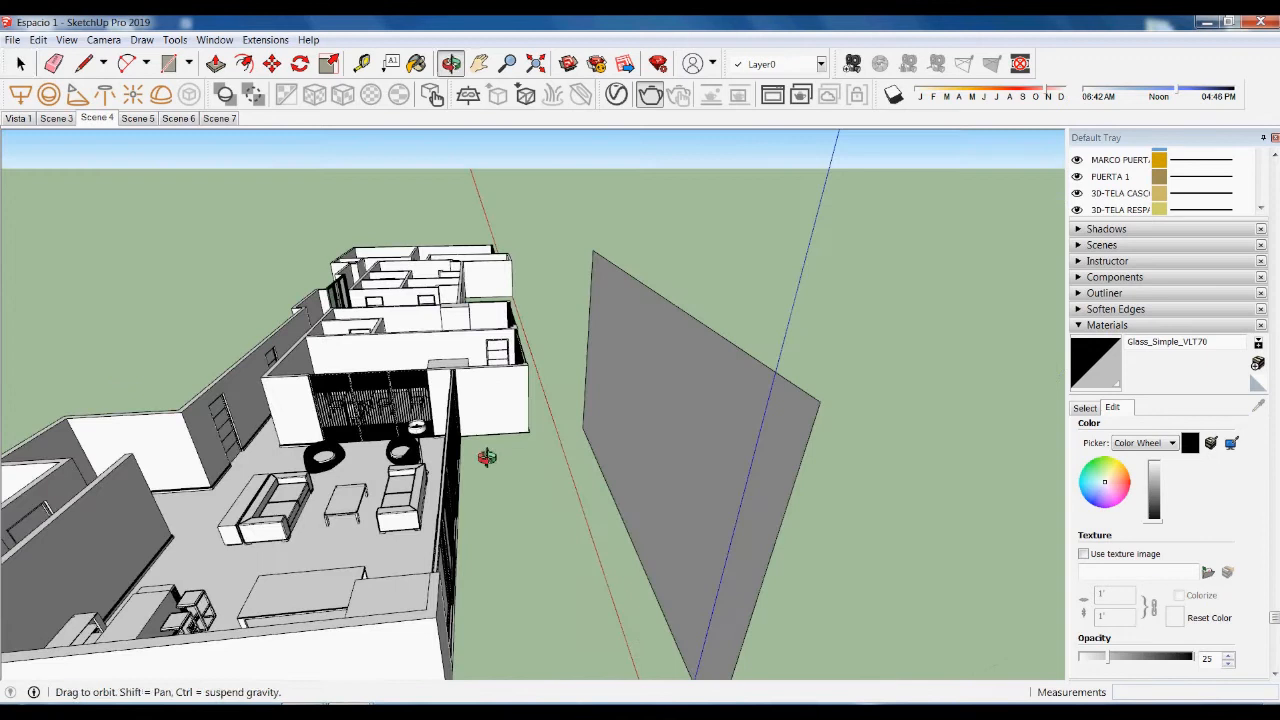
scroll(543, 497, up, 2)
middle_drag(569, 518, 398, 532)
key(r)
click(540, 353)
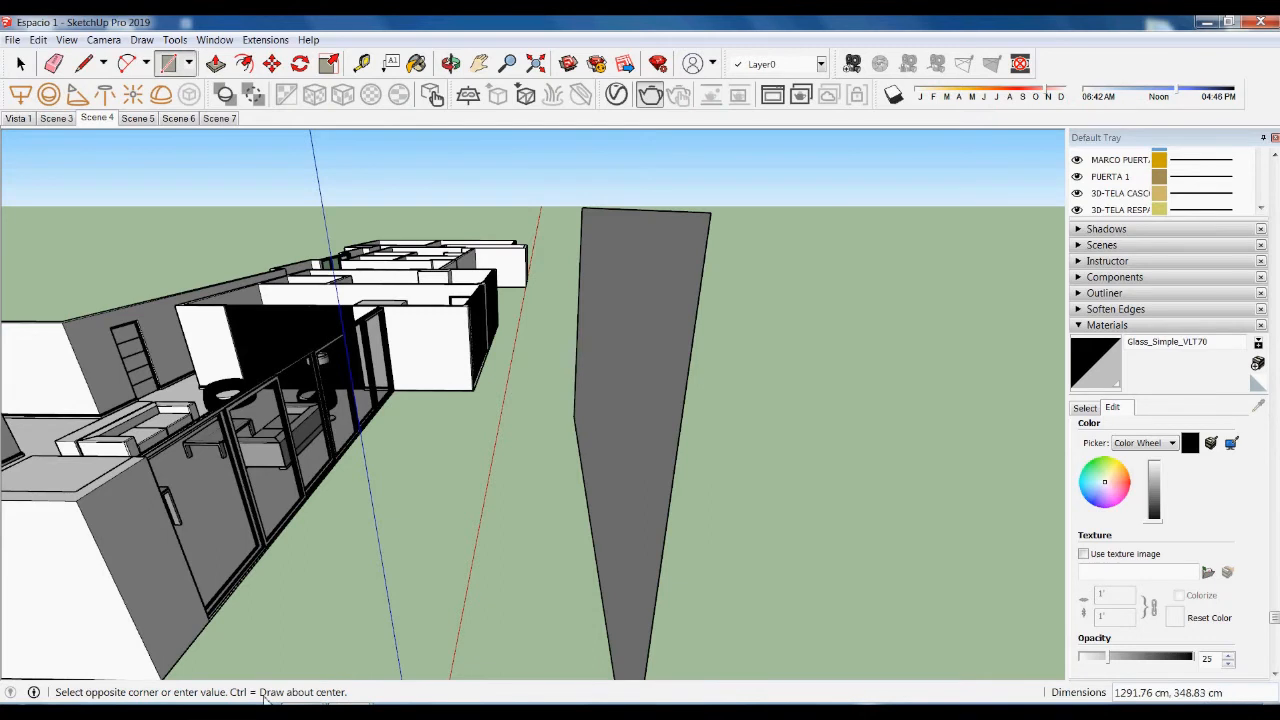
middle_drag(445, 497, 272, 624)
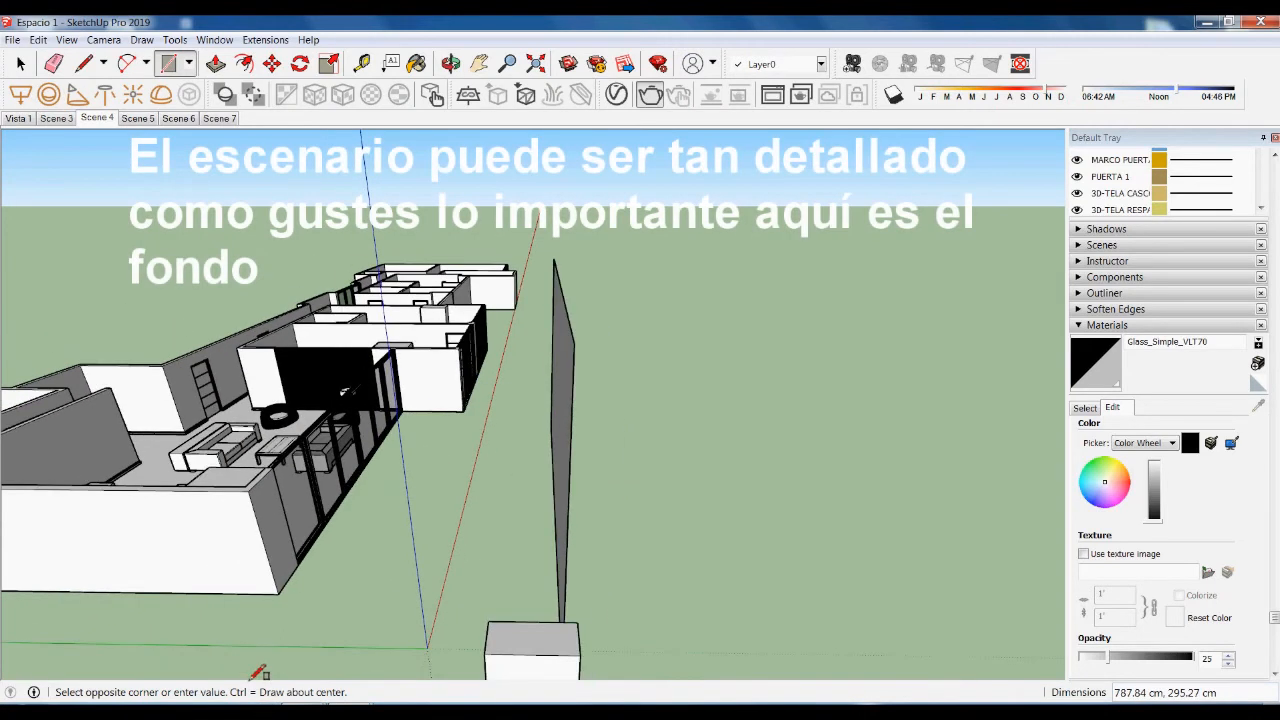
click(270, 610)
- Reverse the new rectangle's faces so its front side faces up
key(space)
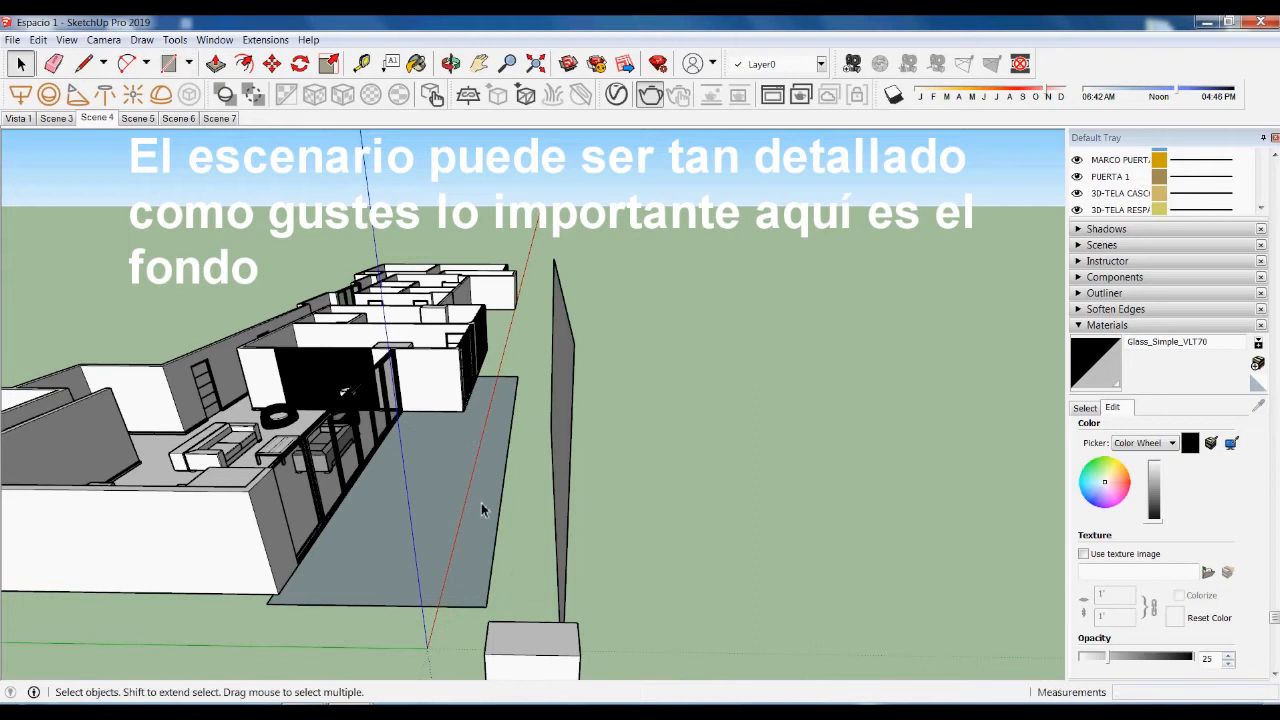
right_click(450, 450)
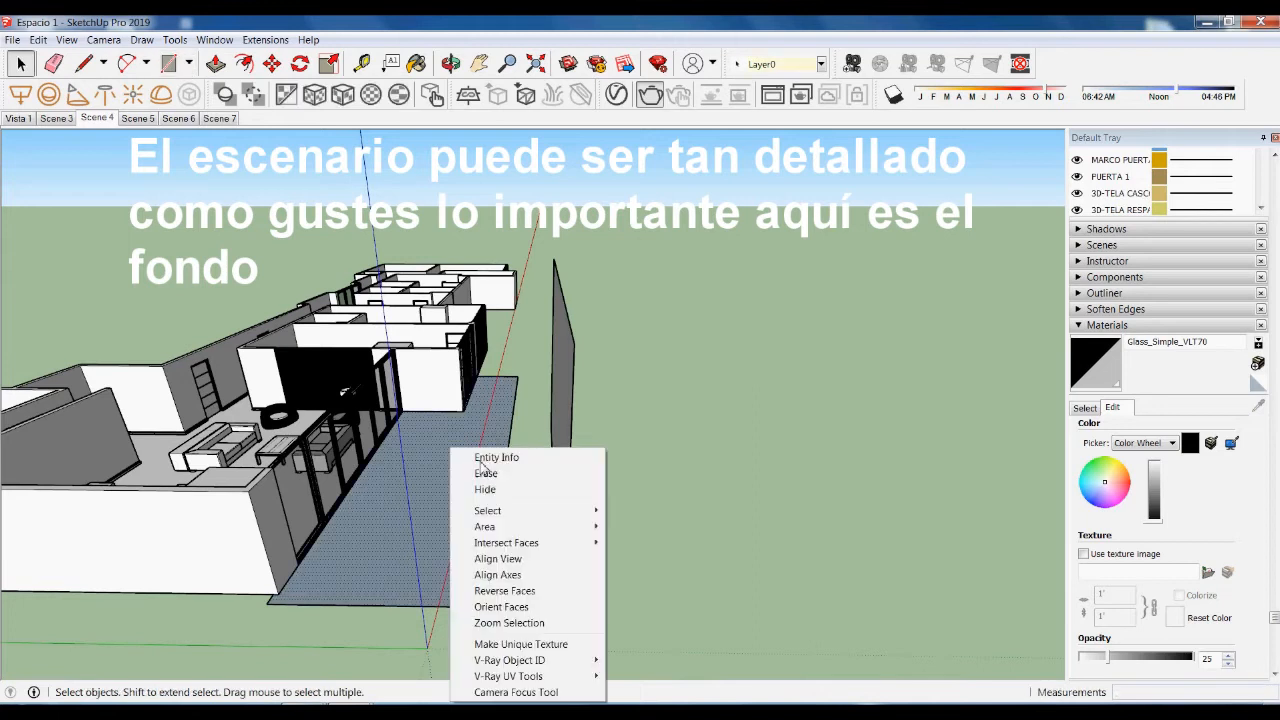
click(520, 592)
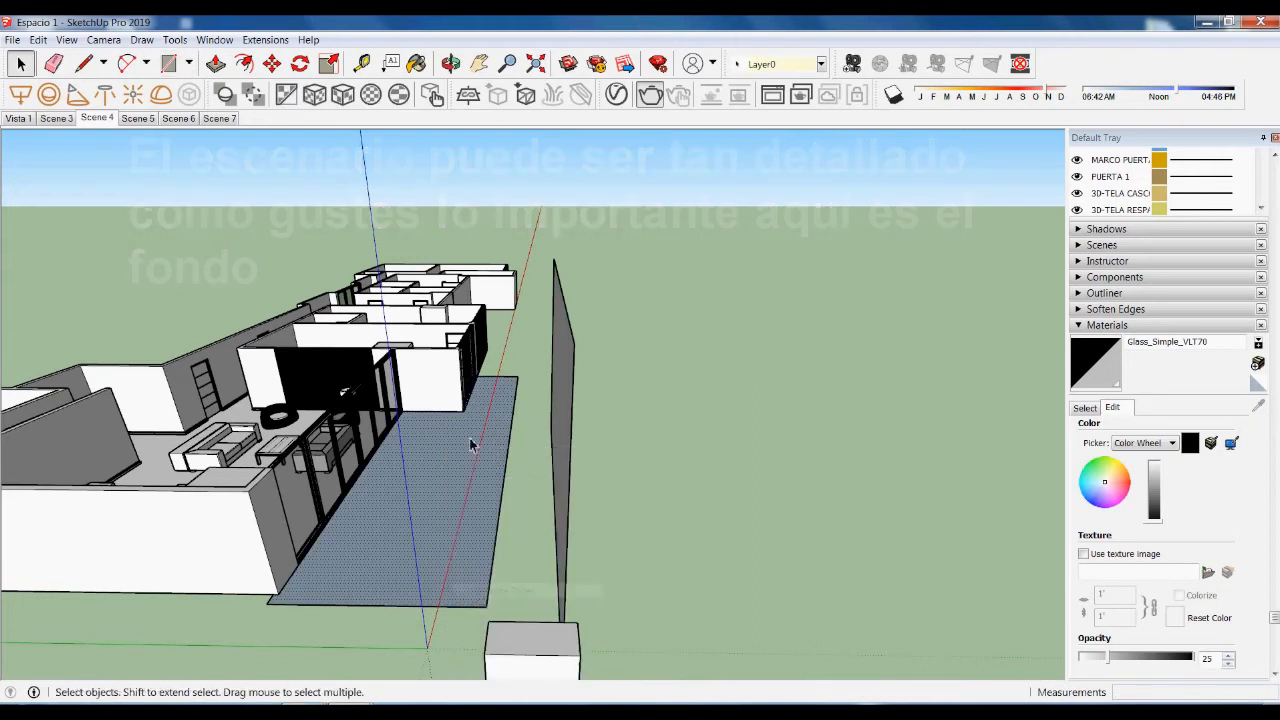
- Switch to the Scene 7 interior living-room view
click(219, 118)
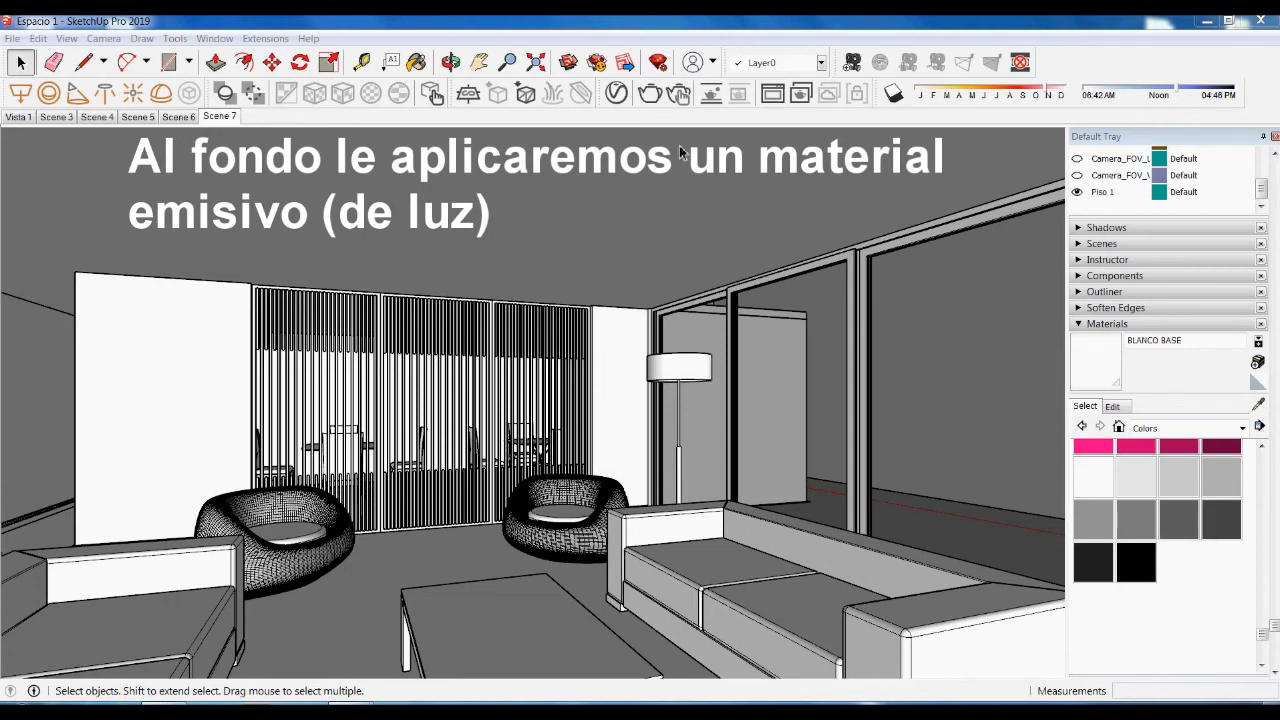
- In the V-Ray Asset Editor's Materials, drag Emissive from the Create library into the scene materials
click(616, 94)
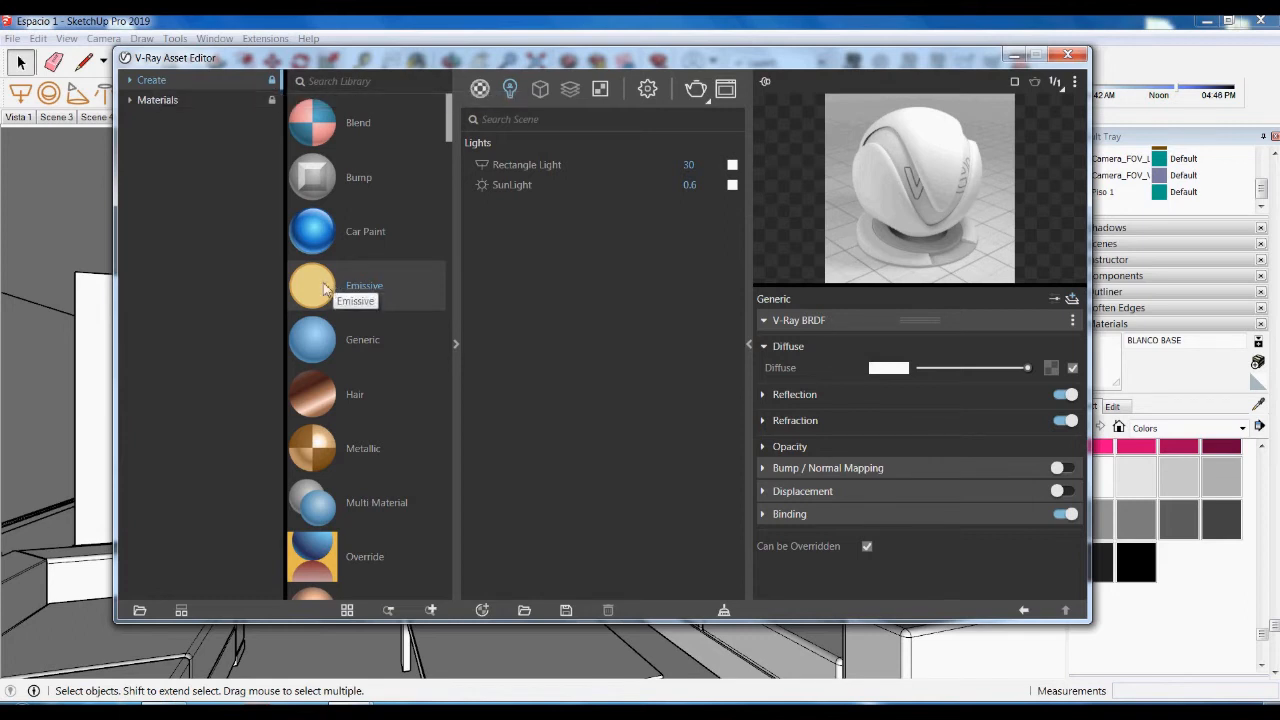
click(480, 88)
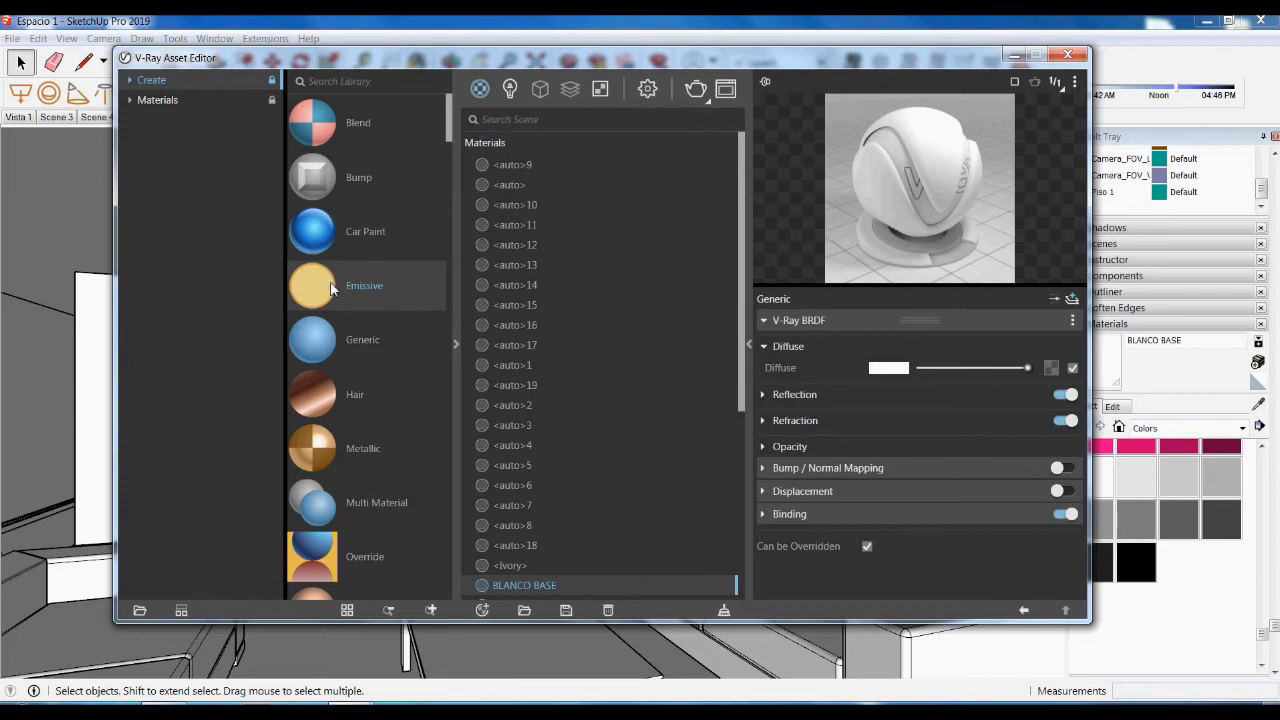
drag(333, 284, 614, 323)
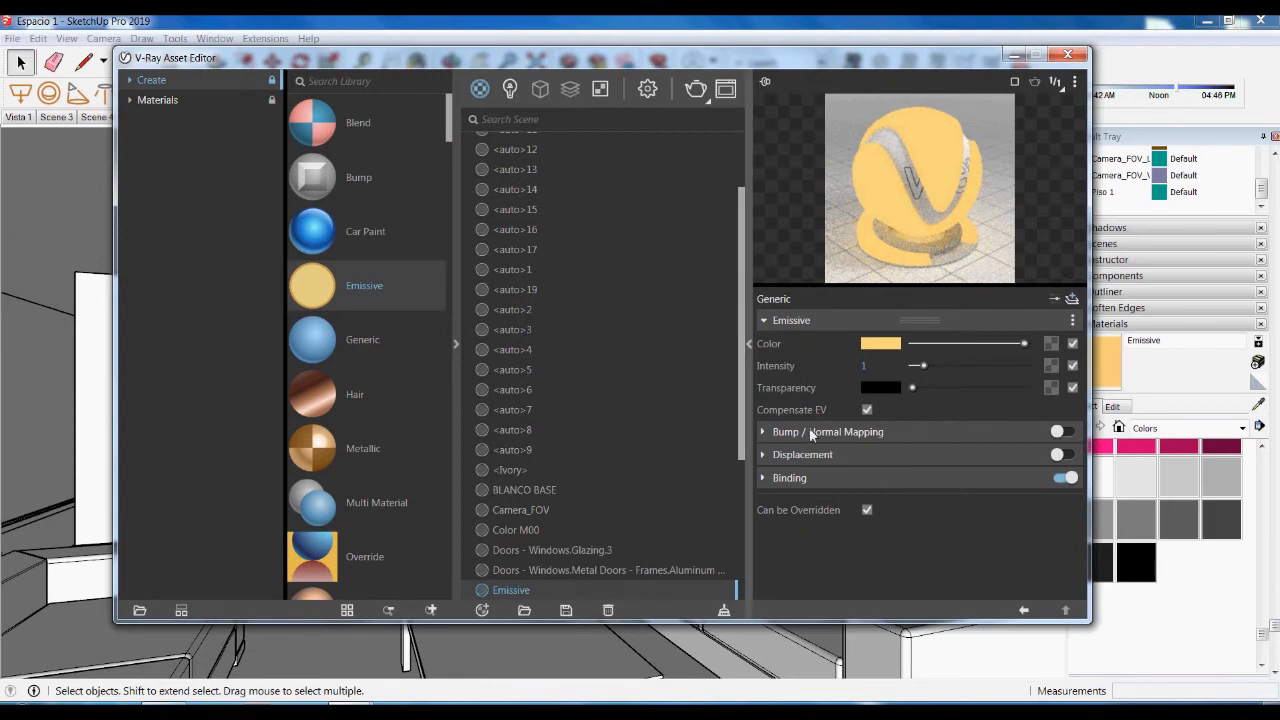
drag(740, 437, 759, 517)
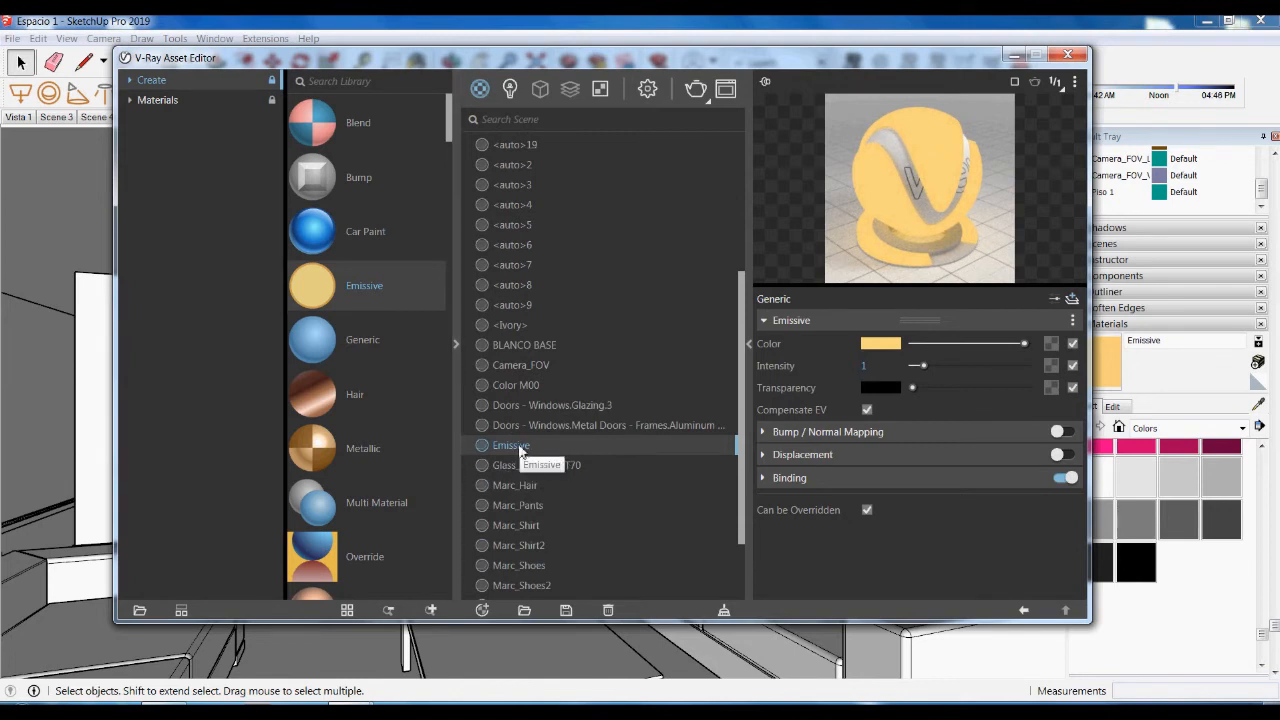
- Rename the Emissive material to 'Paisaje'
right_click(518, 446)
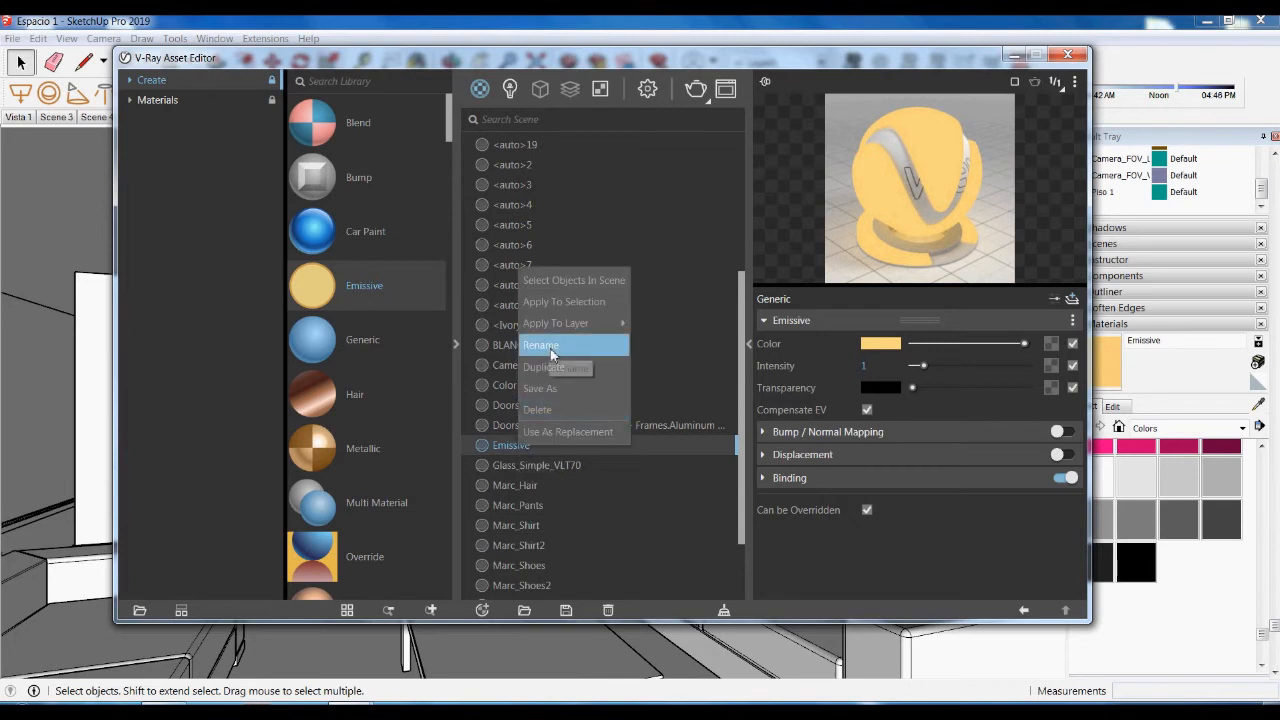
click(678, 459)
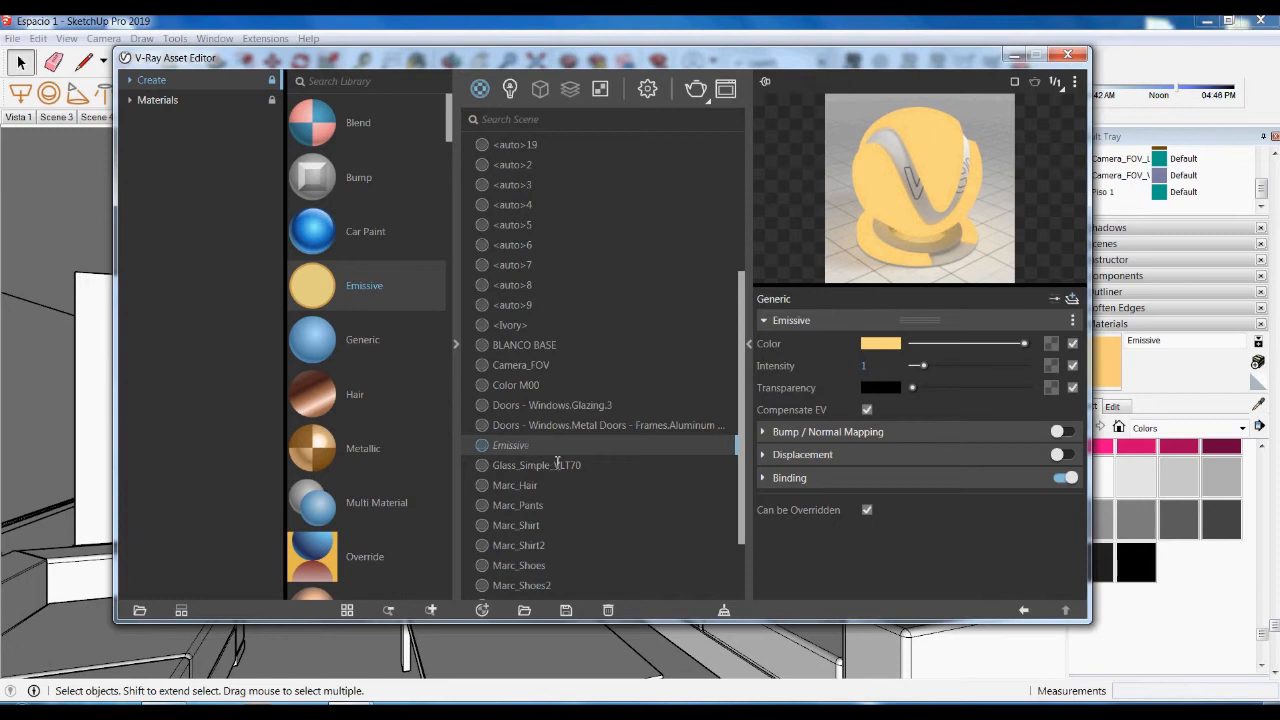
text(Pasa)
key(Return)
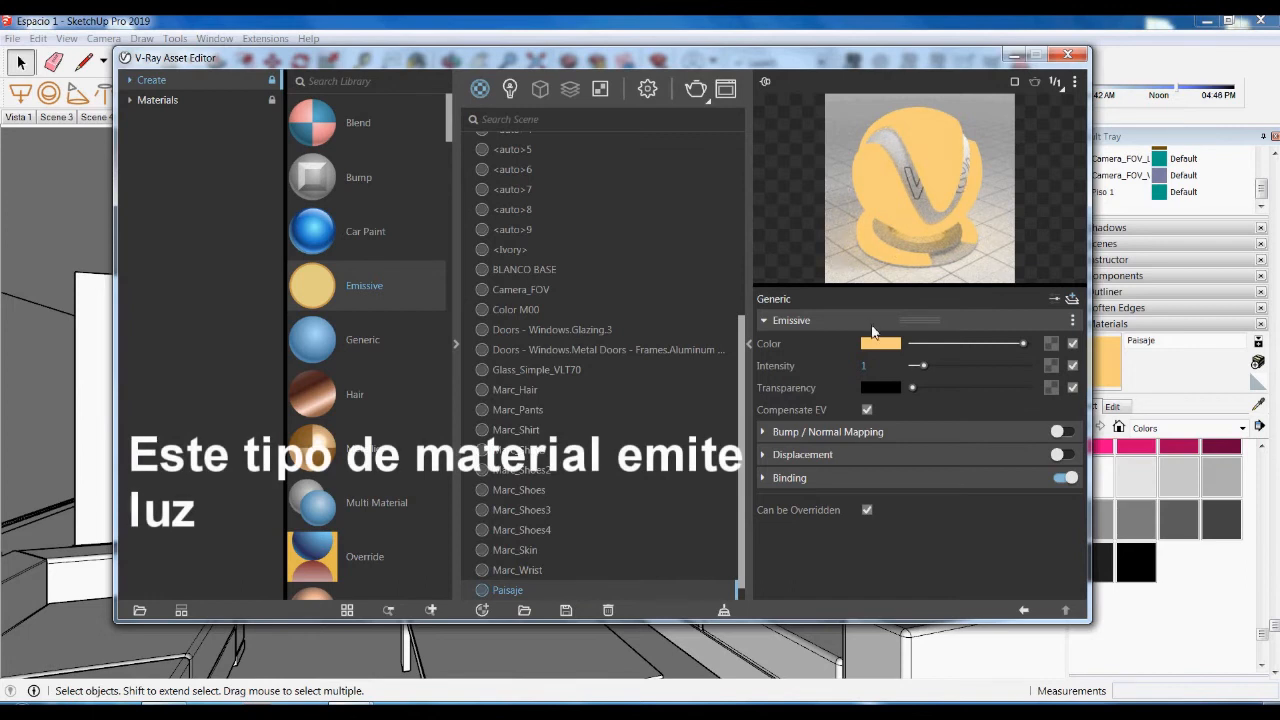
- Open the colour picker for Paisaje's emitted colour, leaving the texture map list unused
click(1051, 344)
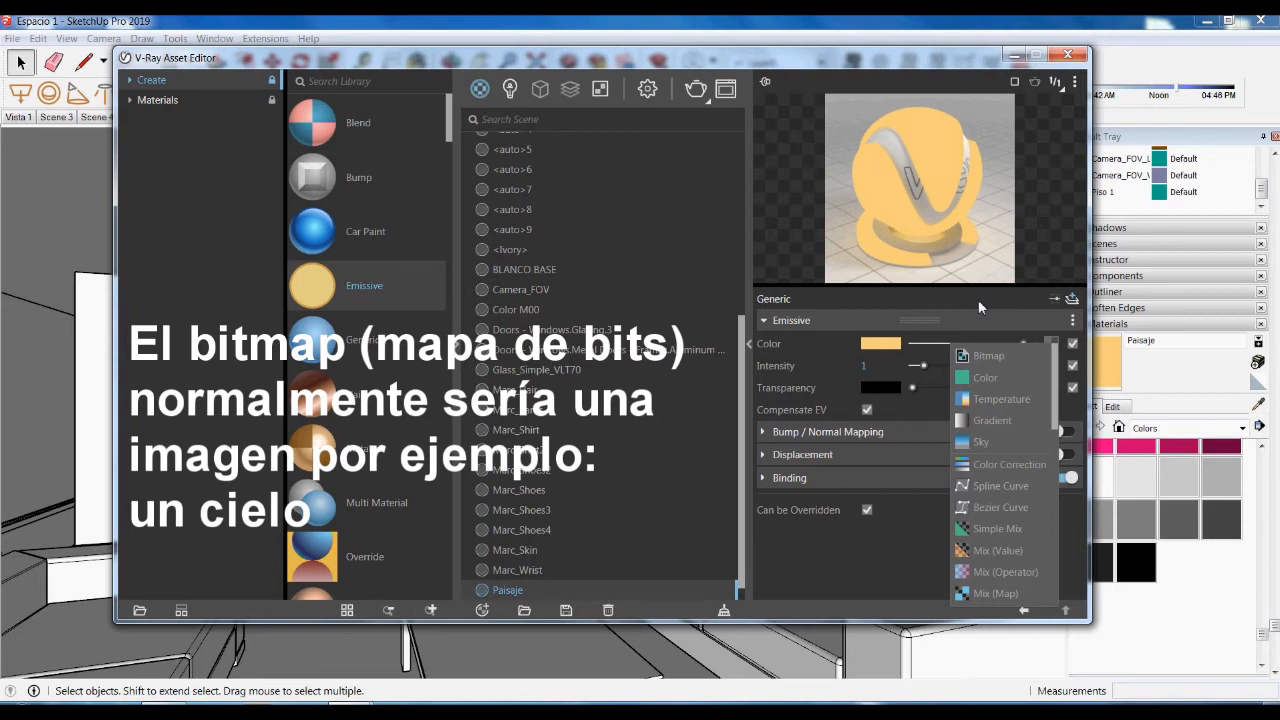
click(978, 299)
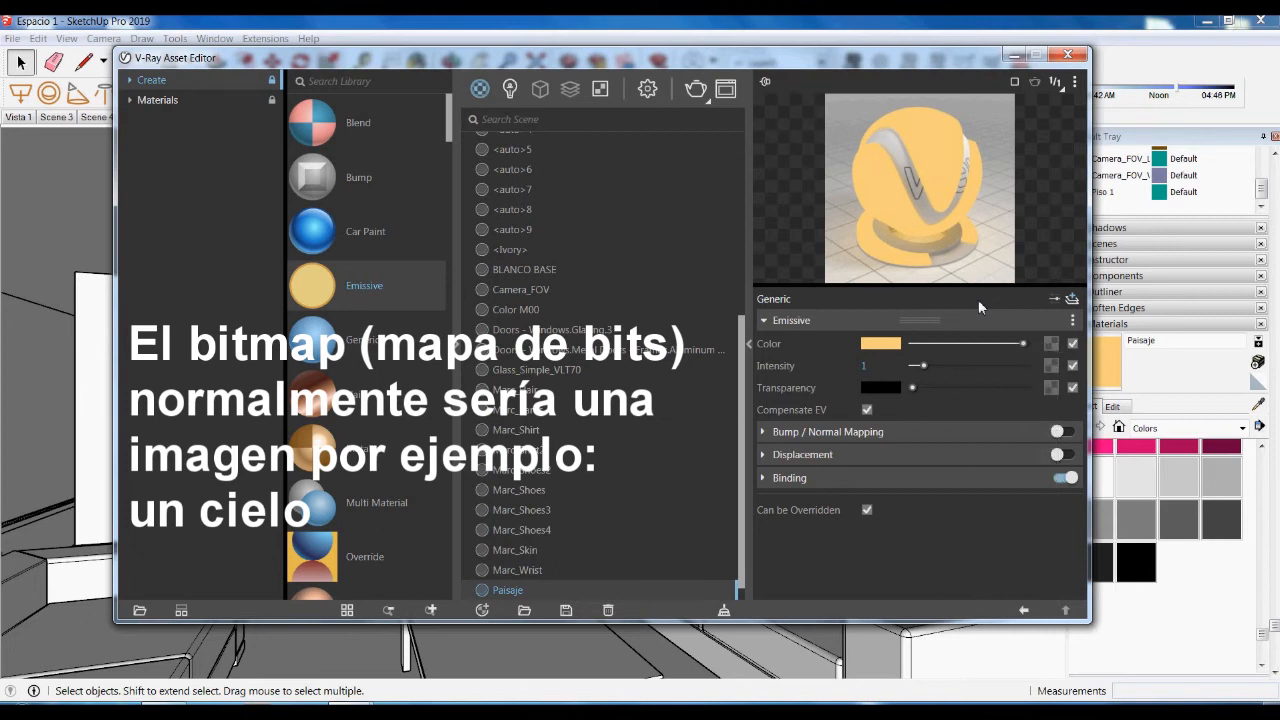
click(888, 344)
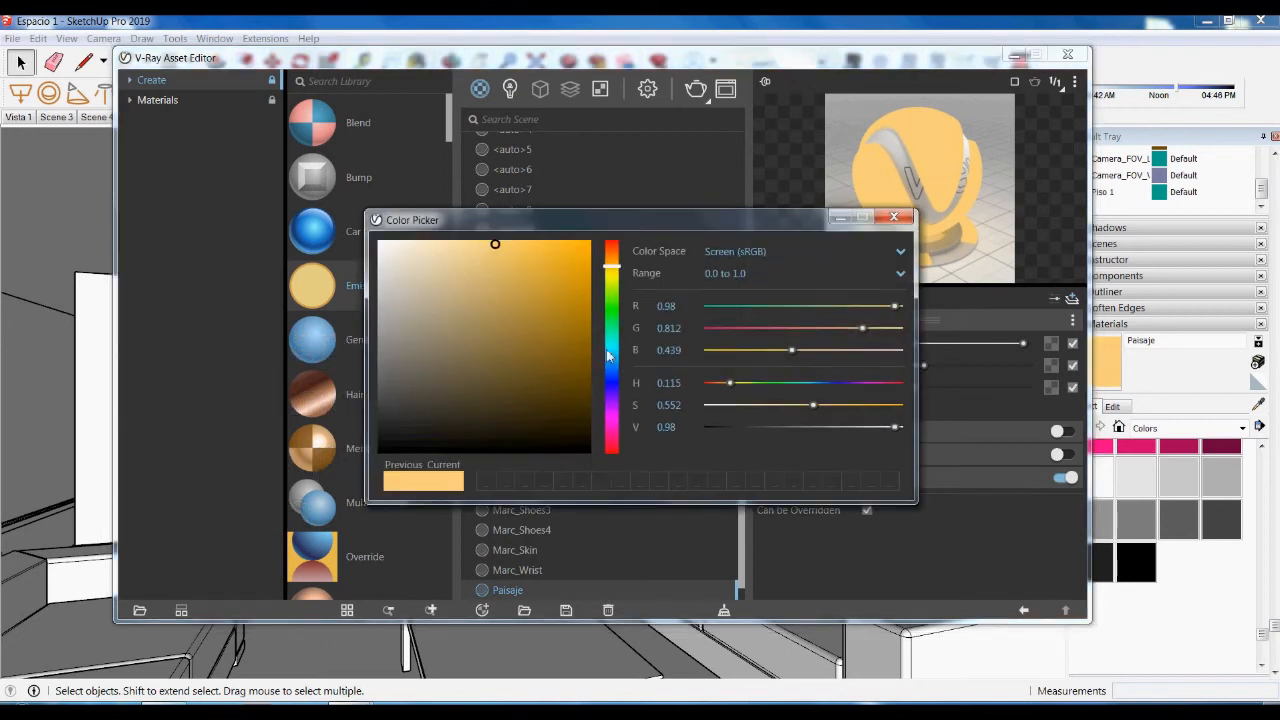
- Change Paisaje's emissive colour to pale sky blue (R 0.75, G 0.856, B 0.916)
click(609, 344)
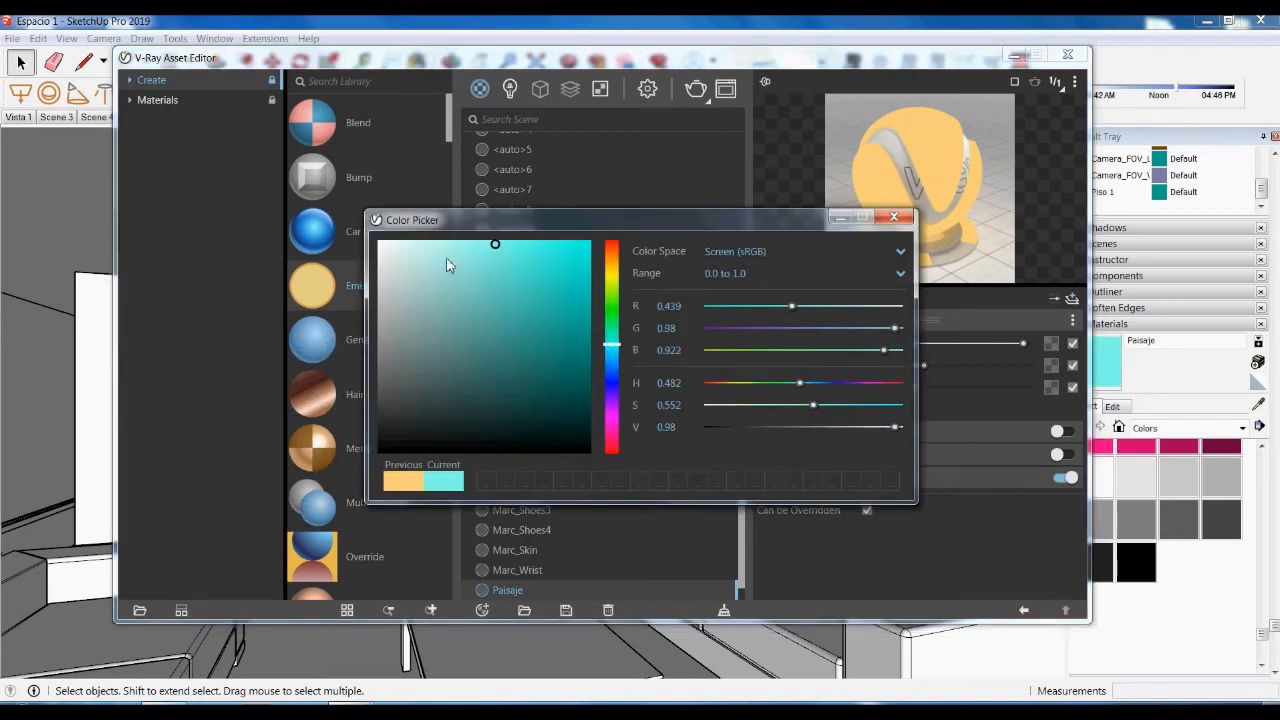
click(611, 361)
click(427, 253)
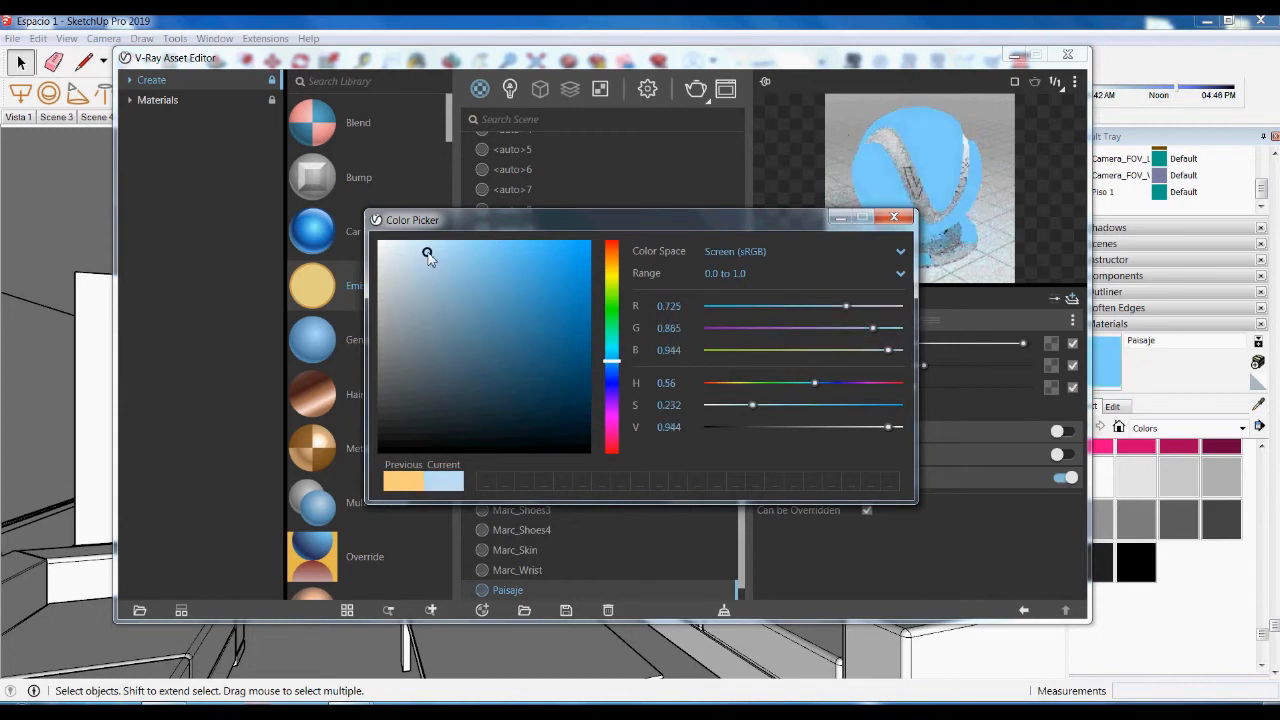
click(416, 257)
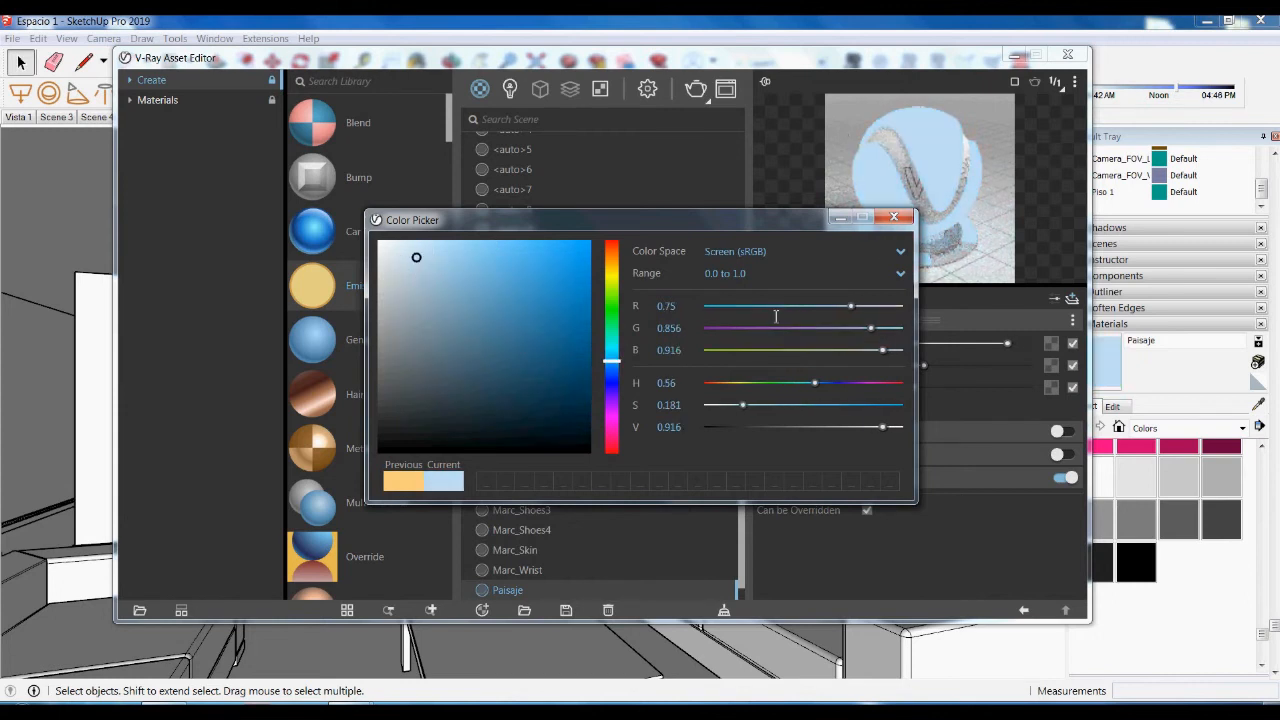
click(894, 217)
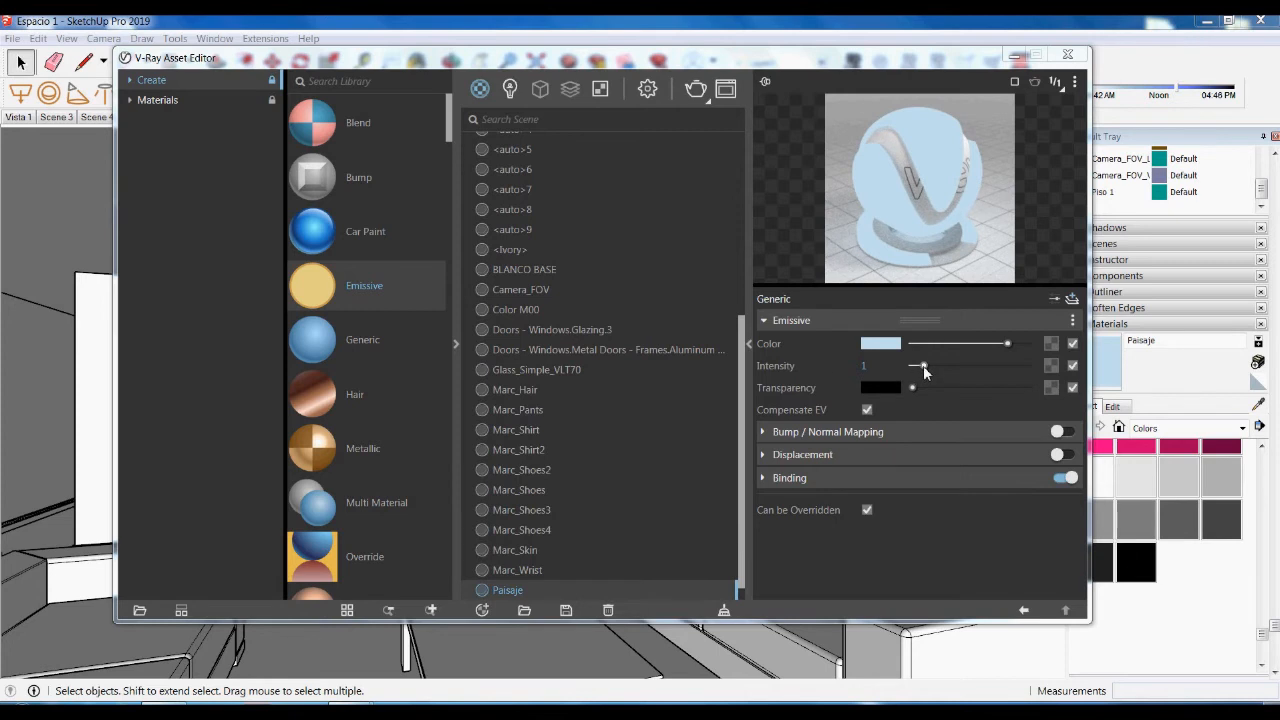
- Set Paisaje's emission intensity to 0.8
click(882, 376)
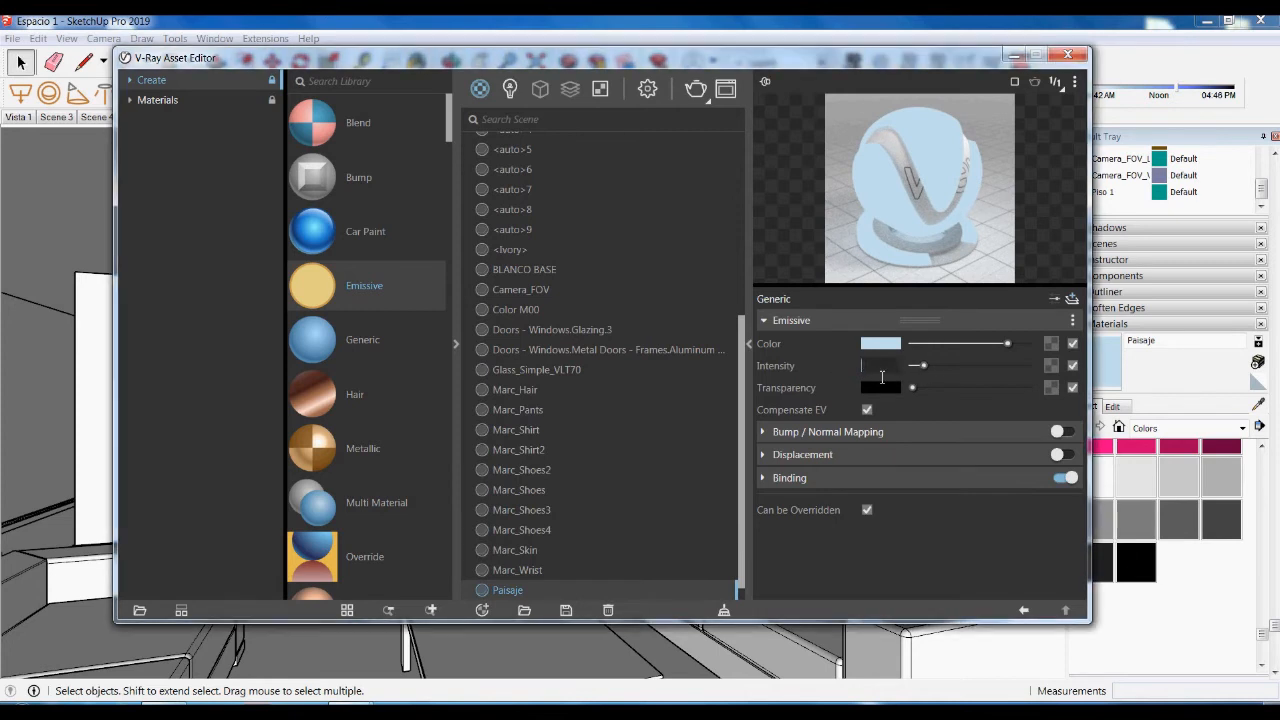
key(Return)
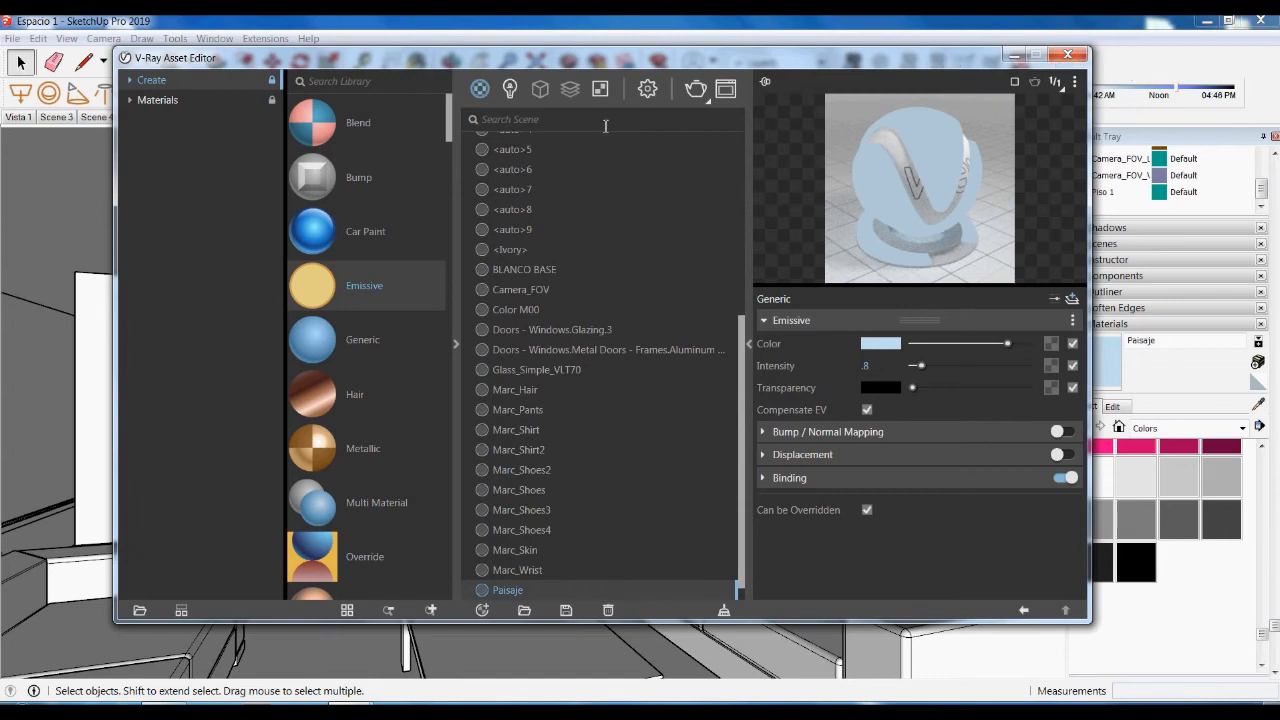
- Select the large backdrop face from the Scene 4 overview, then go back to Scene 7
click(1013, 55)
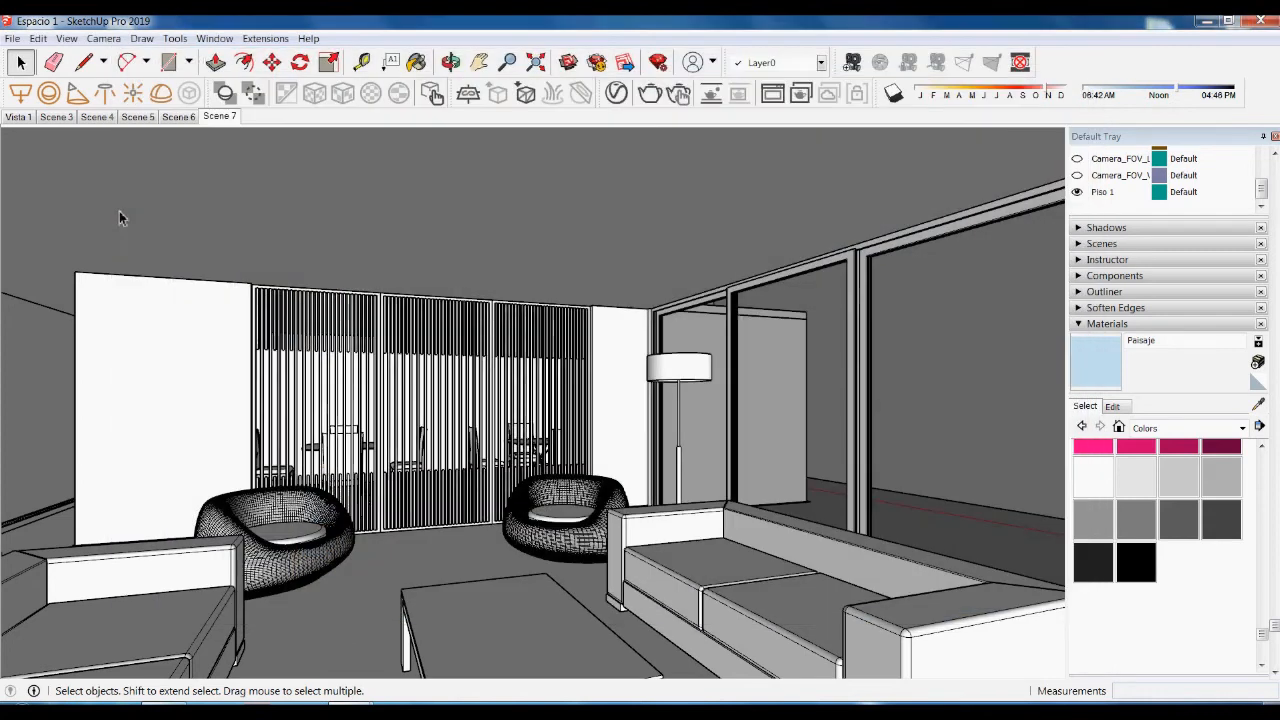
click(97, 116)
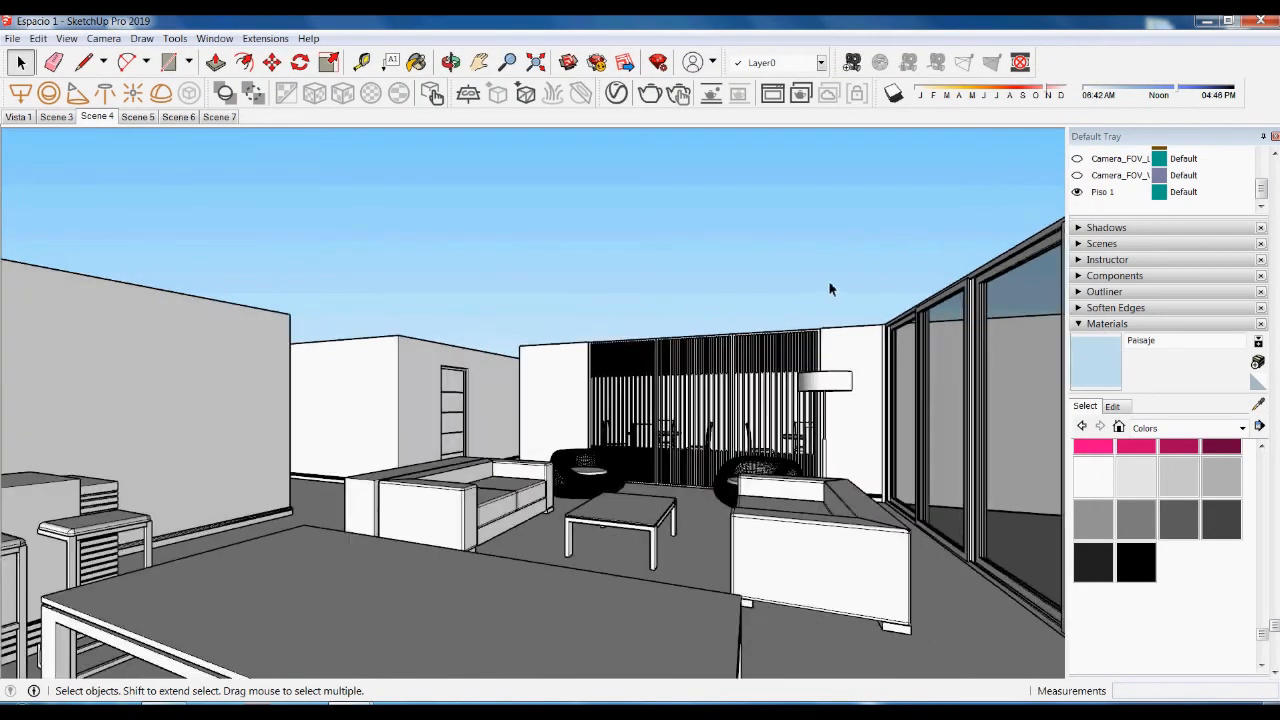
middle_drag(815, 226, 853, 350)
scroll(660, 196, down, 4)
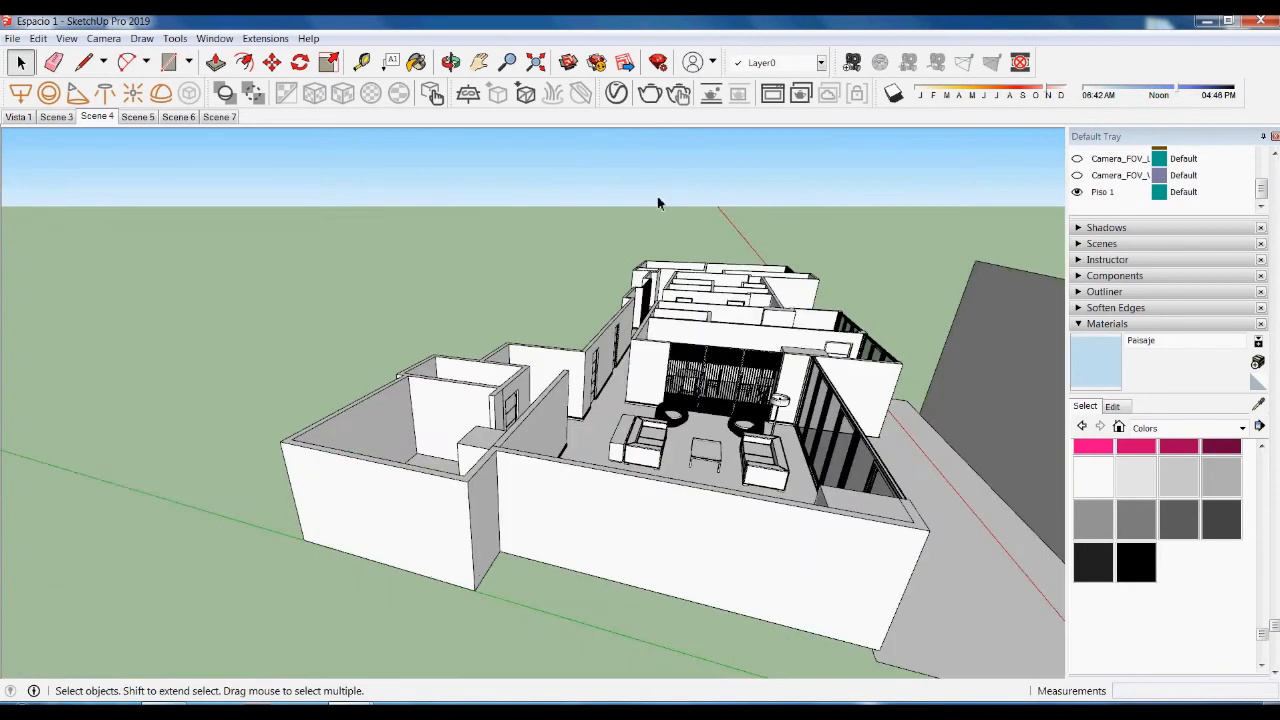
click(1026, 338)
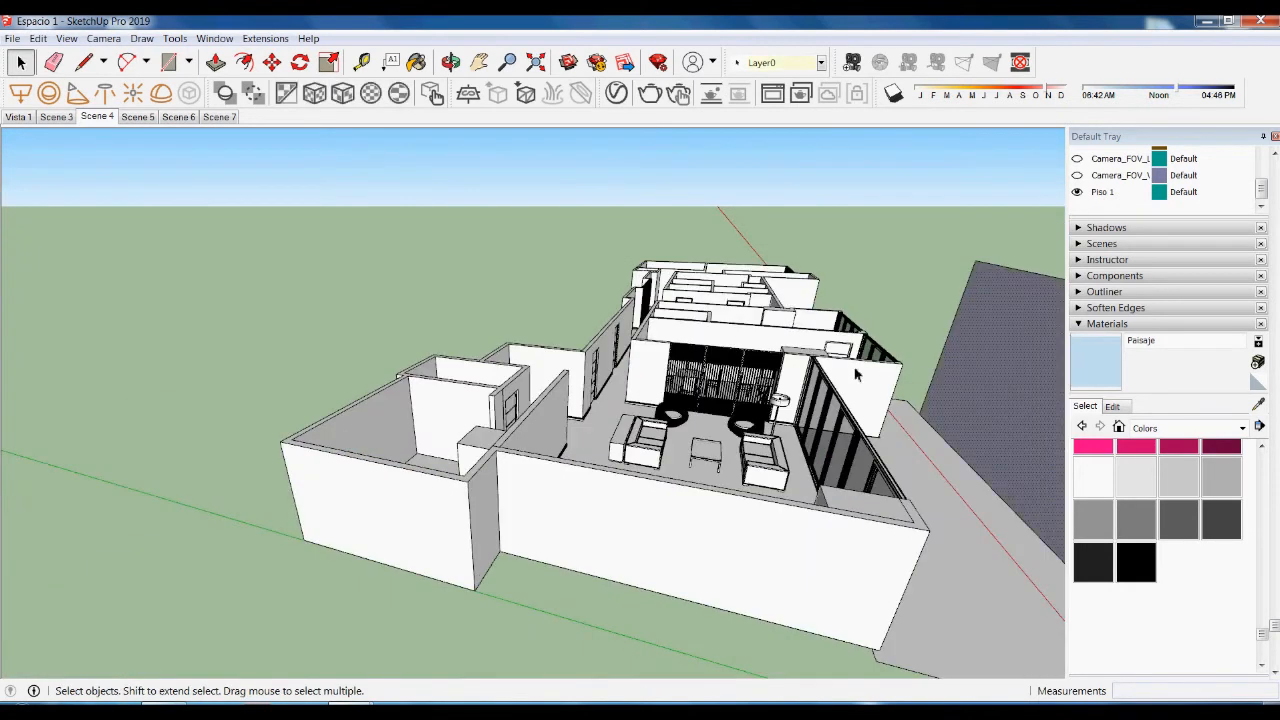
click(218, 117)
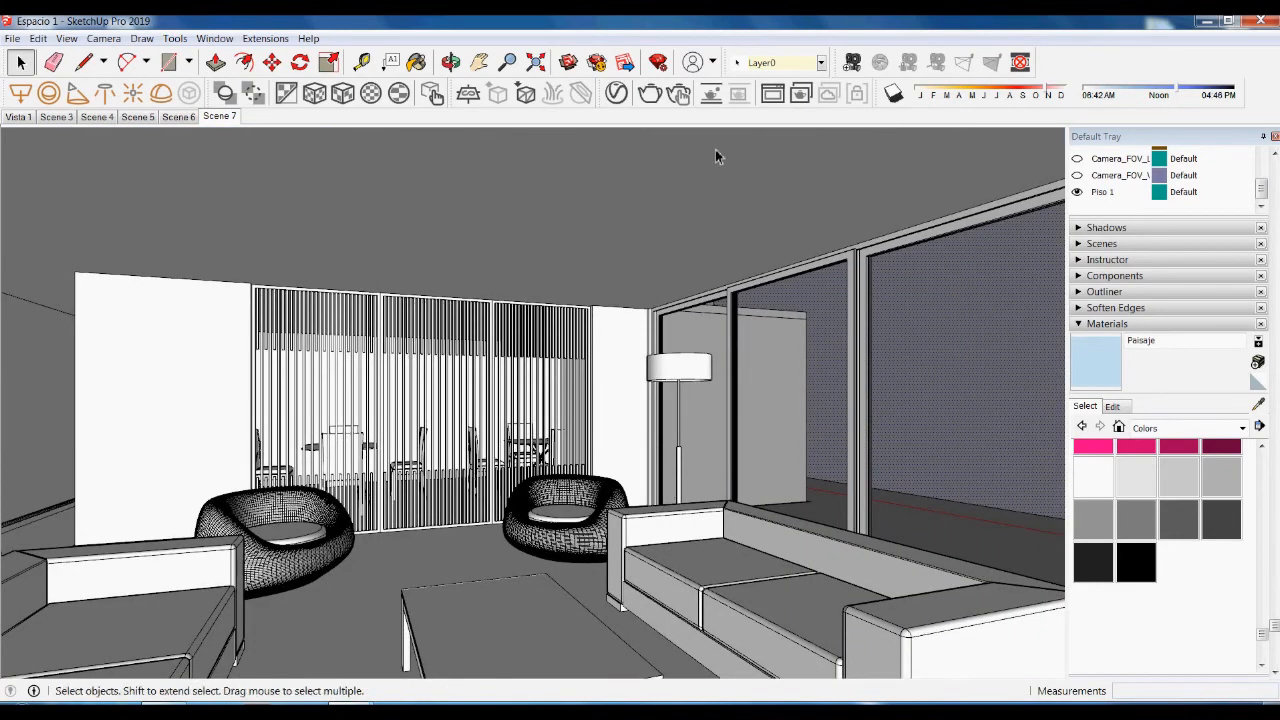
- Apply the Paisaje material to the selected backdrop face from the V-Ray Asset Editor
mouse_move(350, 712)
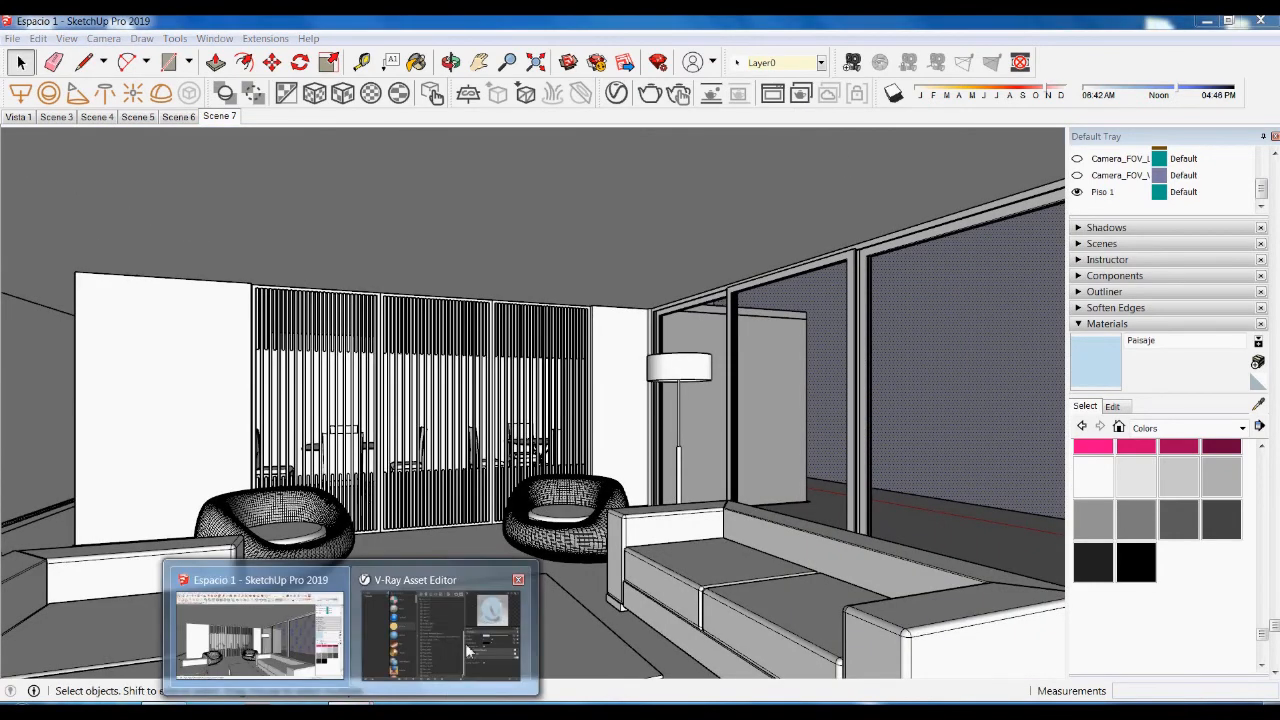
click(445, 615)
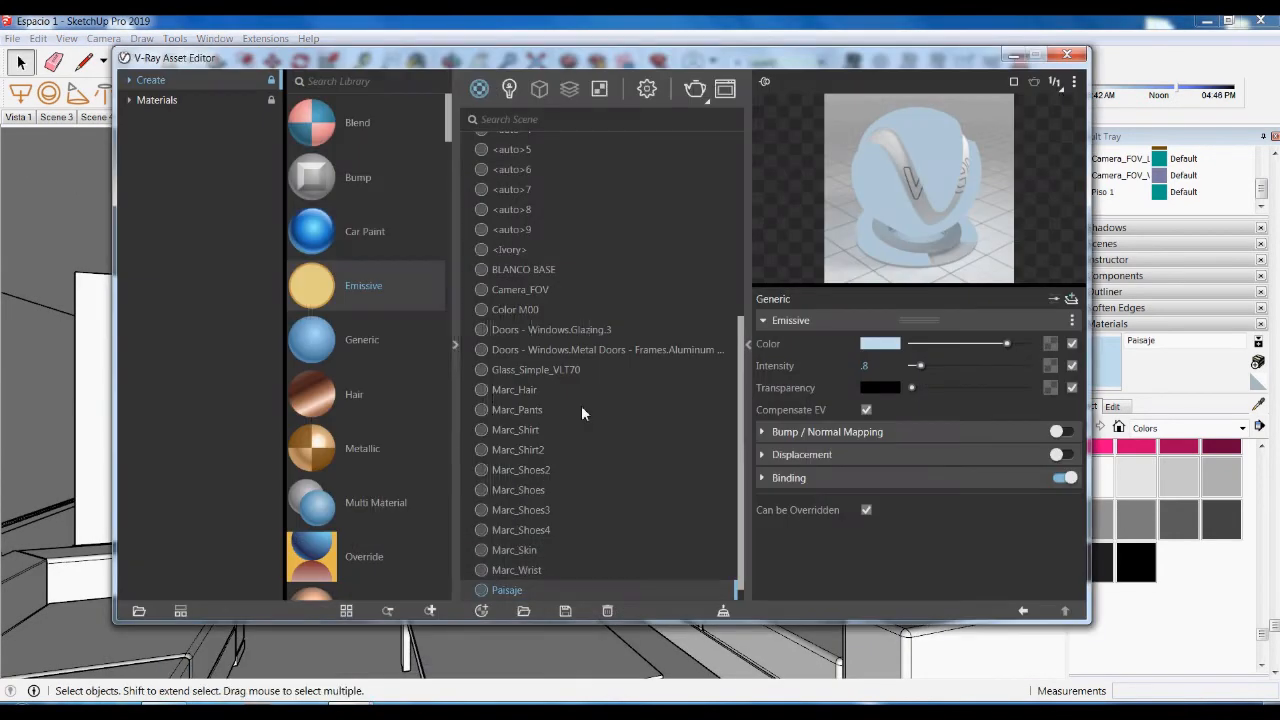
right_click(545, 588)
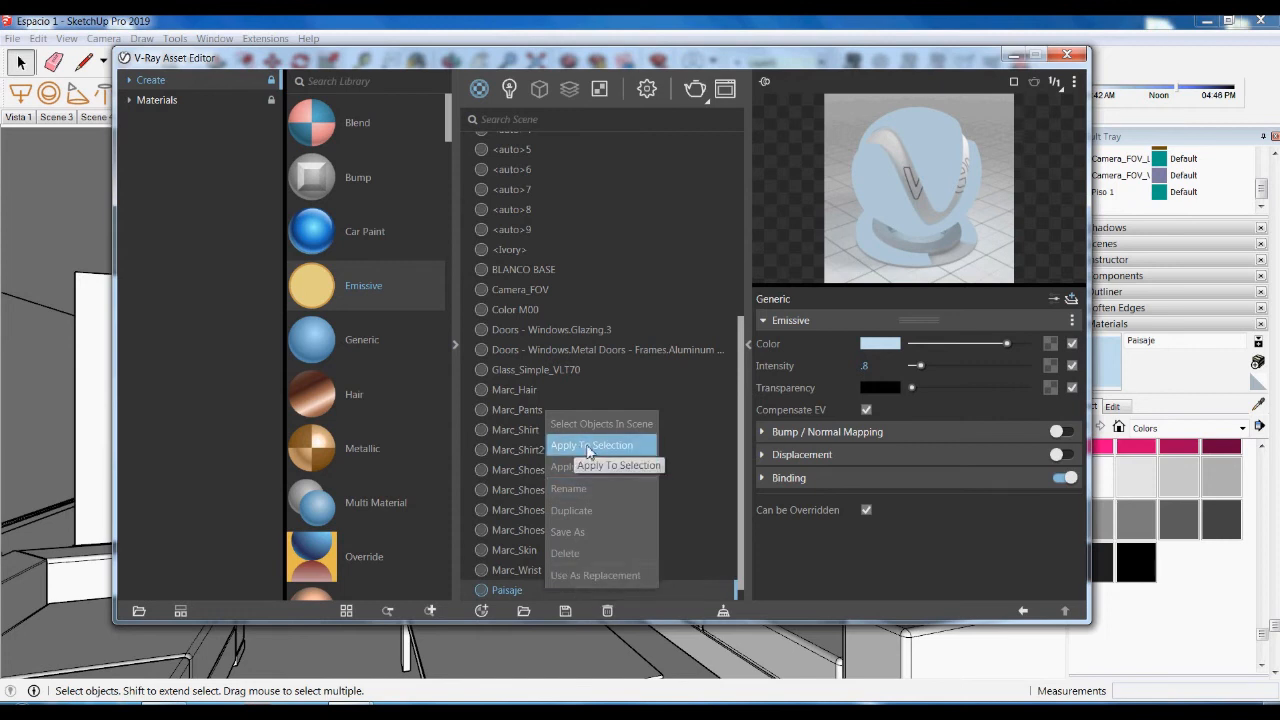
click(588, 450)
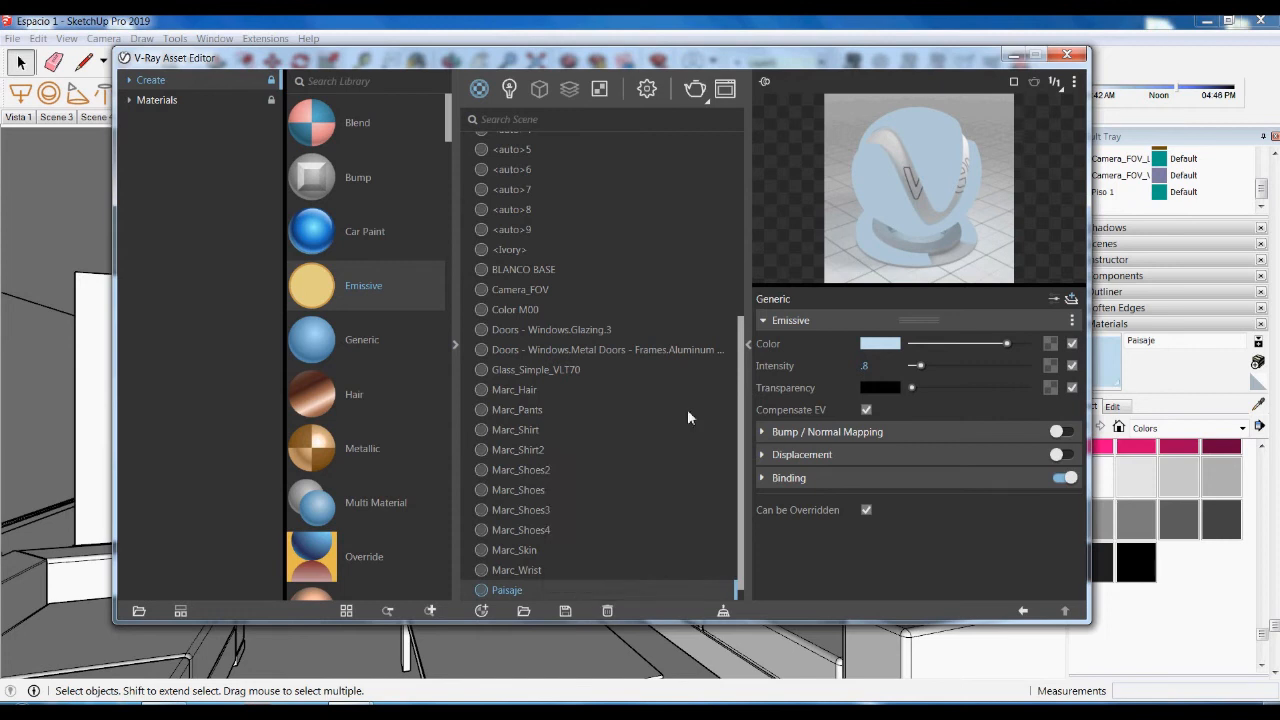
click(1013, 56)
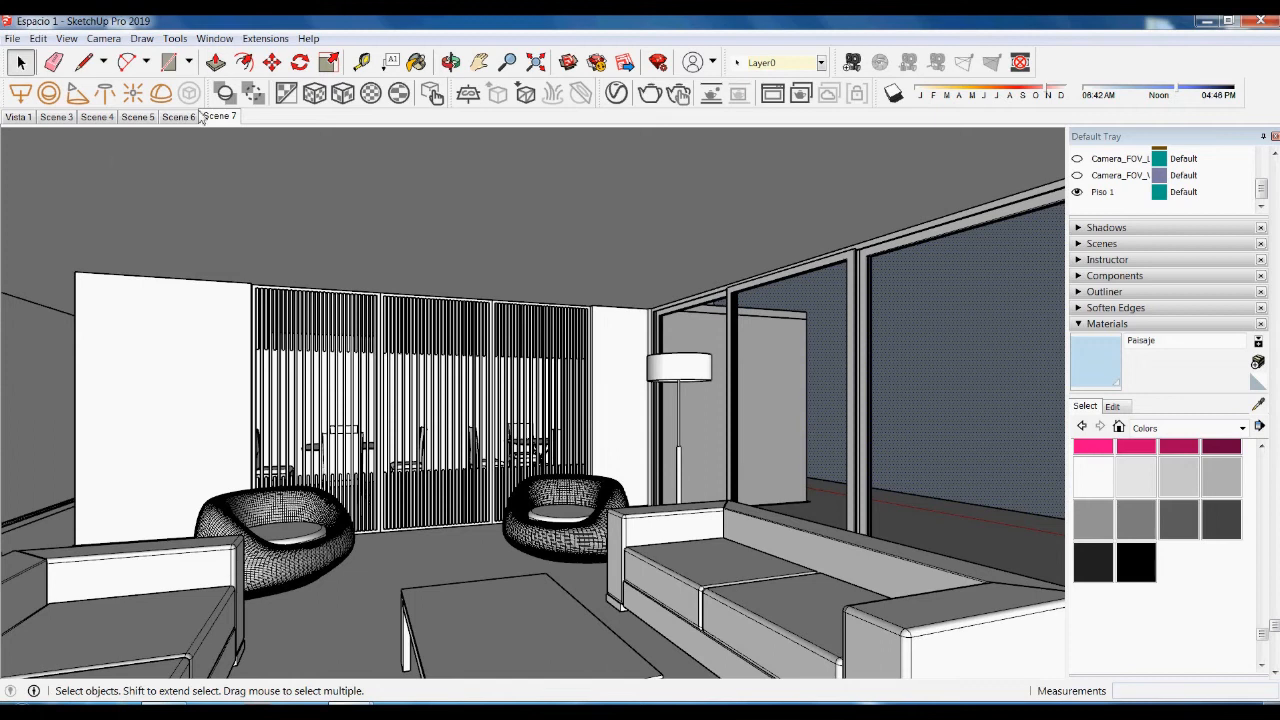
- Place a small V-Ray rectangle light on the ceiling above the doorway in Scene 5
click(143, 117)
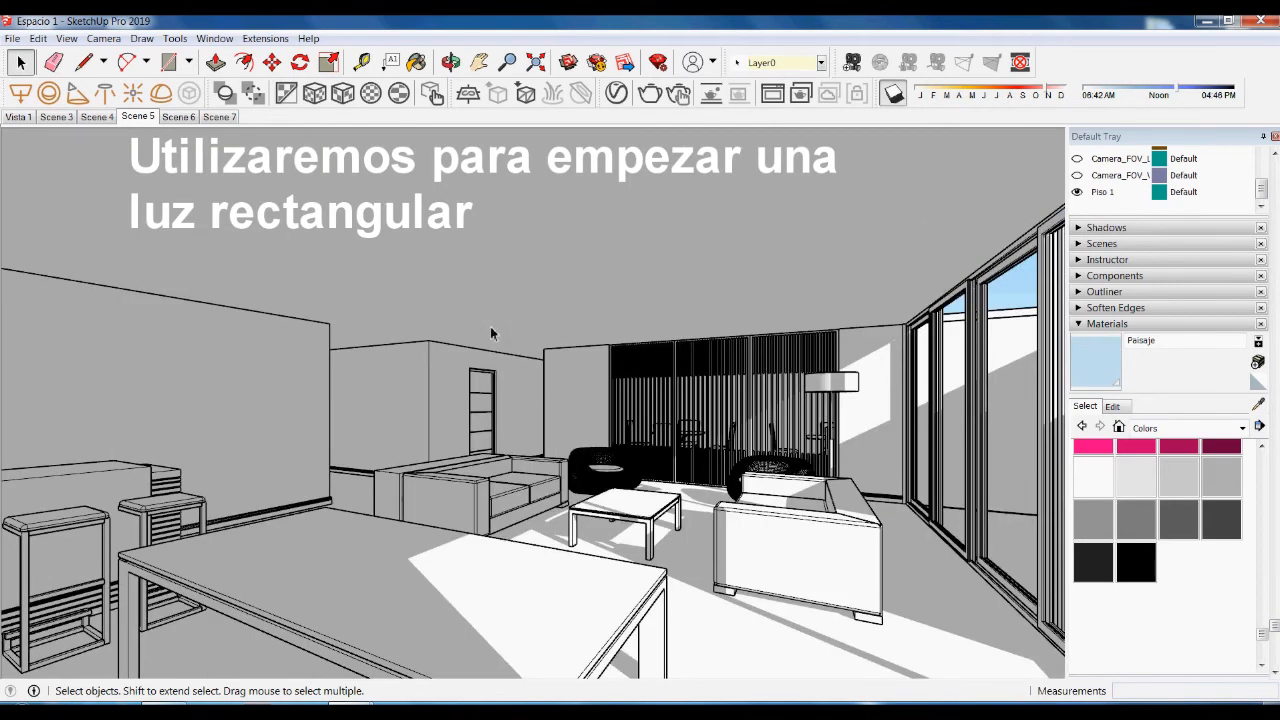
click(20, 93)
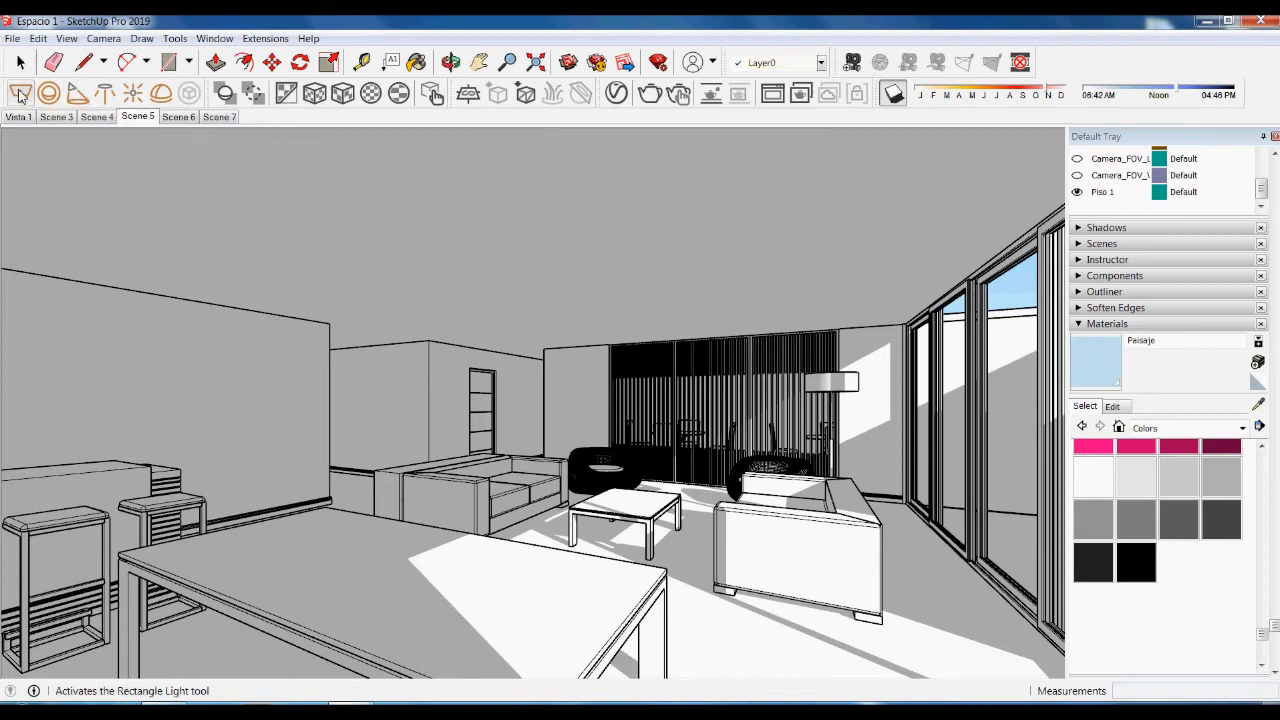
click(443, 333)
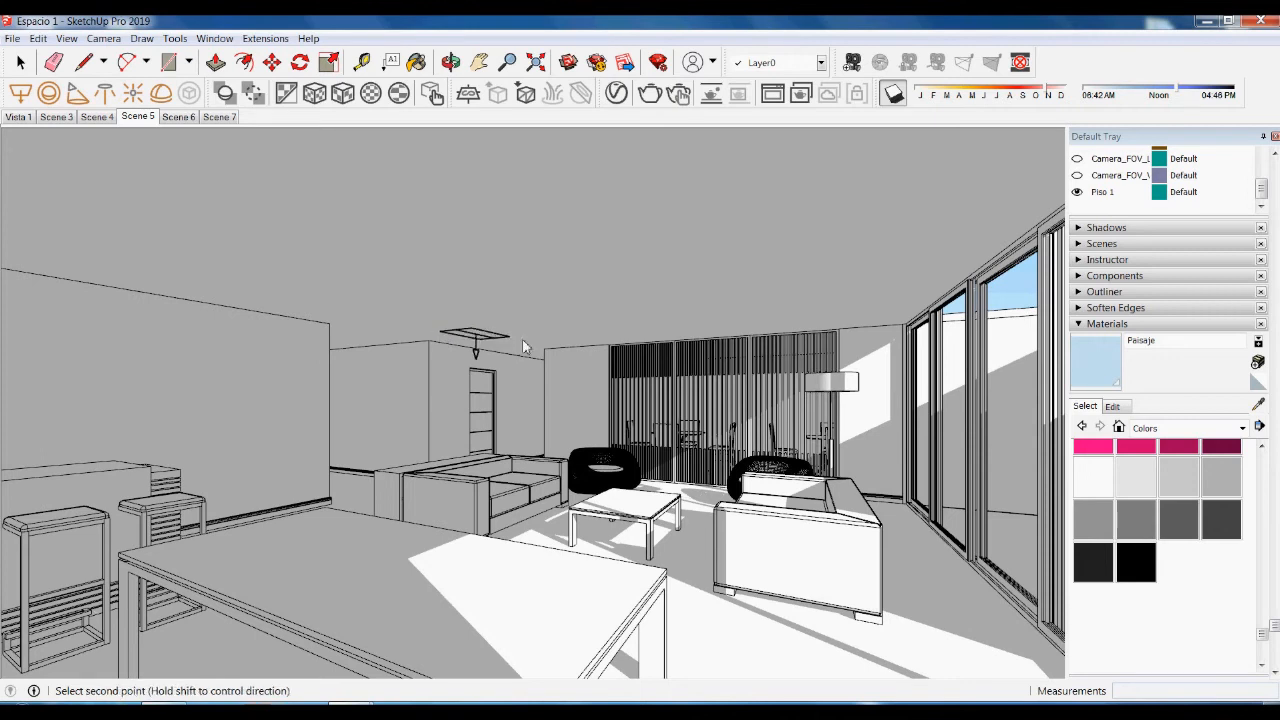
click(533, 345)
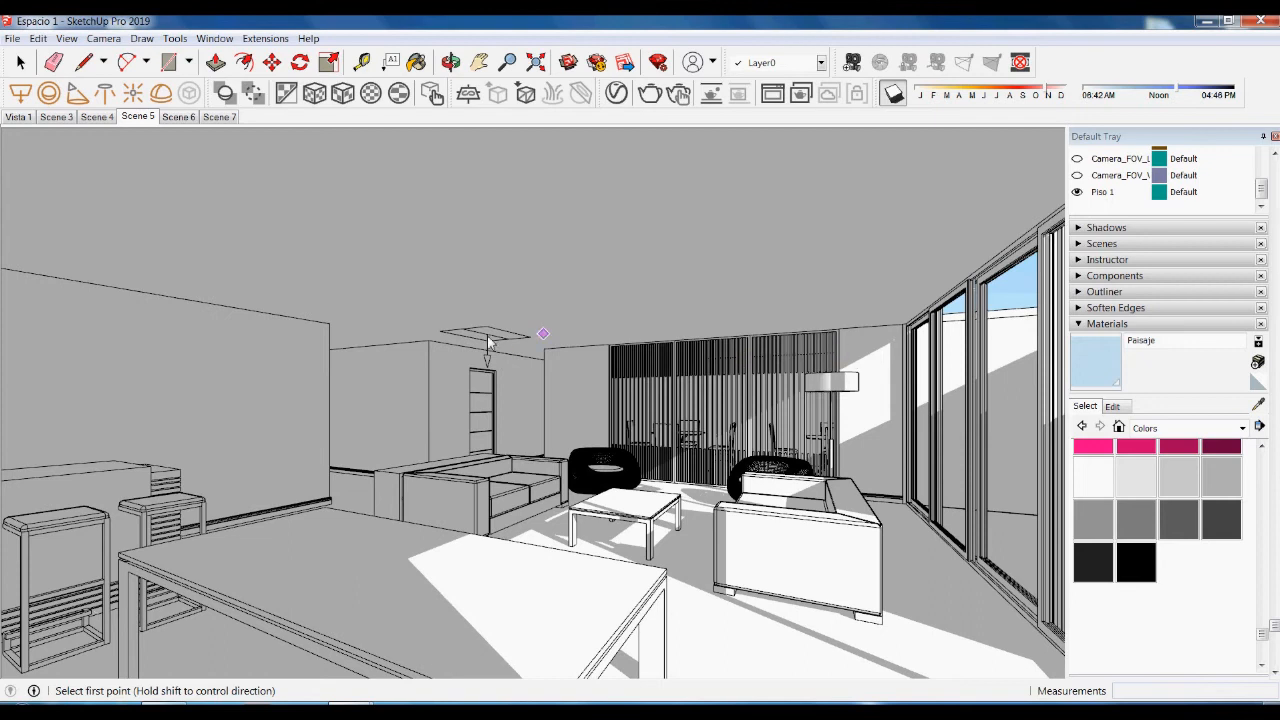
- Lower Rectangle Light#1's intensity from 30 to 25 in the V-Ray Asset Editor
click(616, 93)
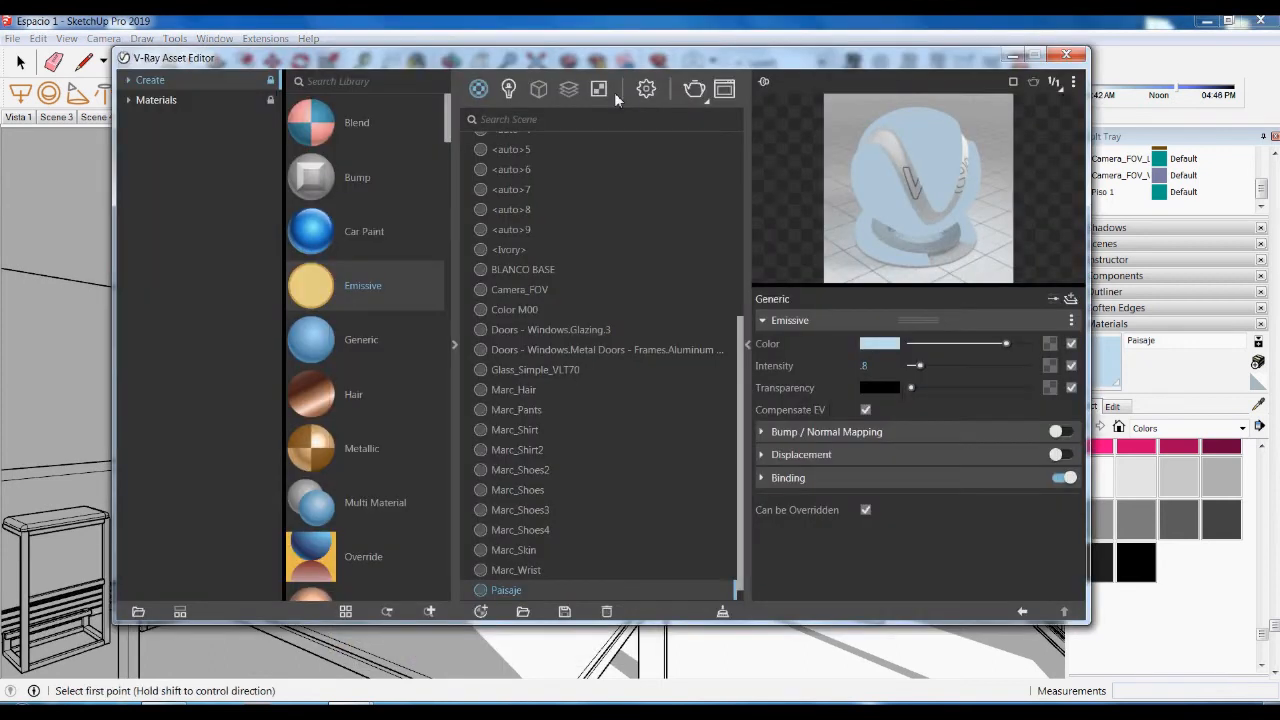
click(511, 89)
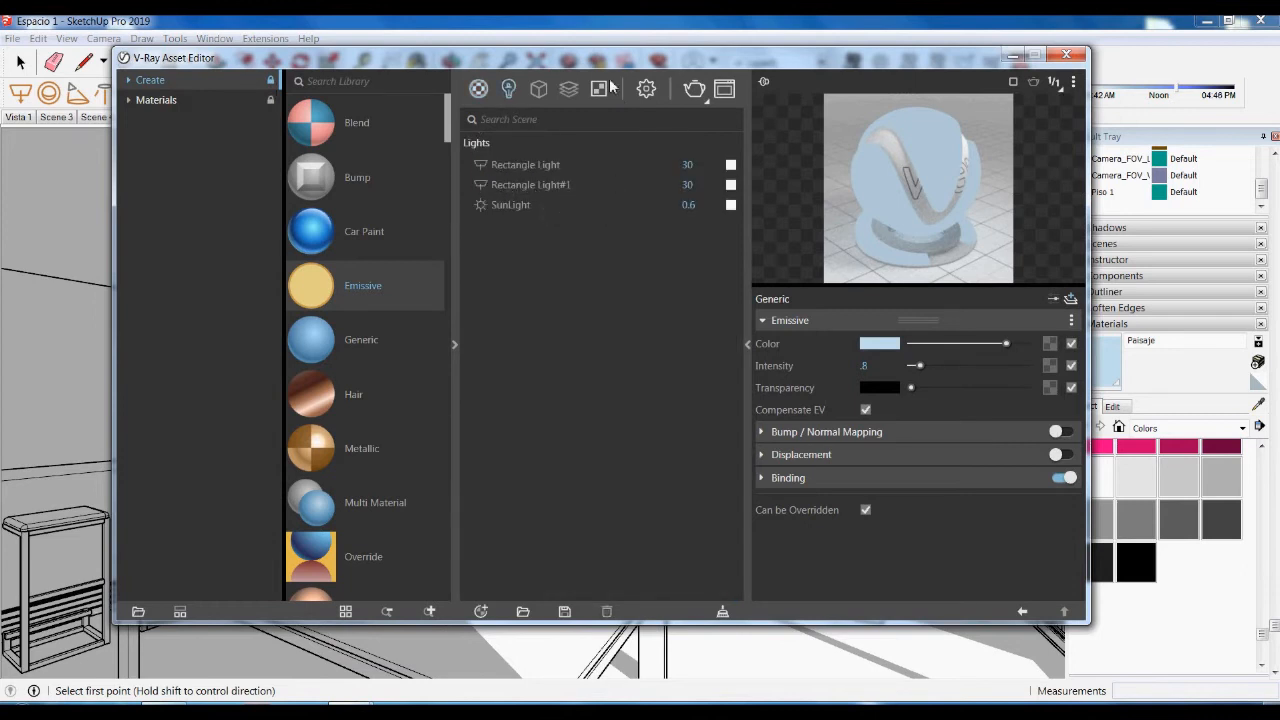
drag(596, 60, 567, 77)
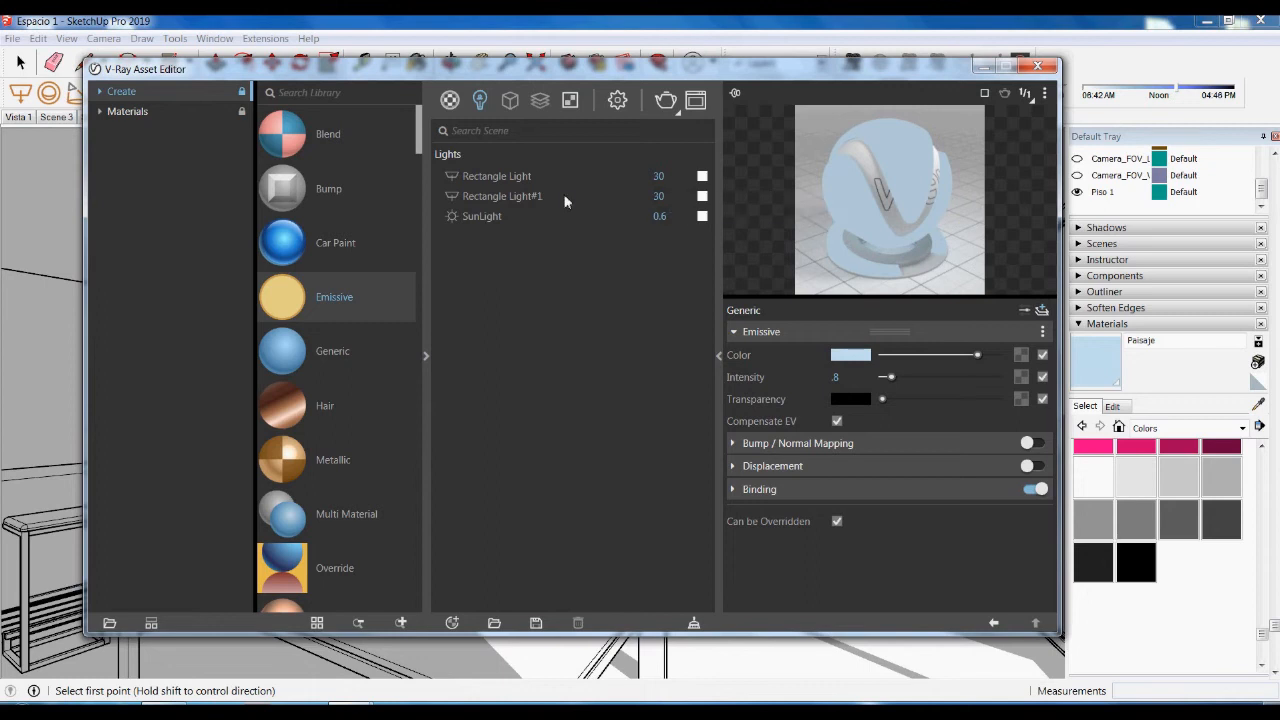
click(509, 195)
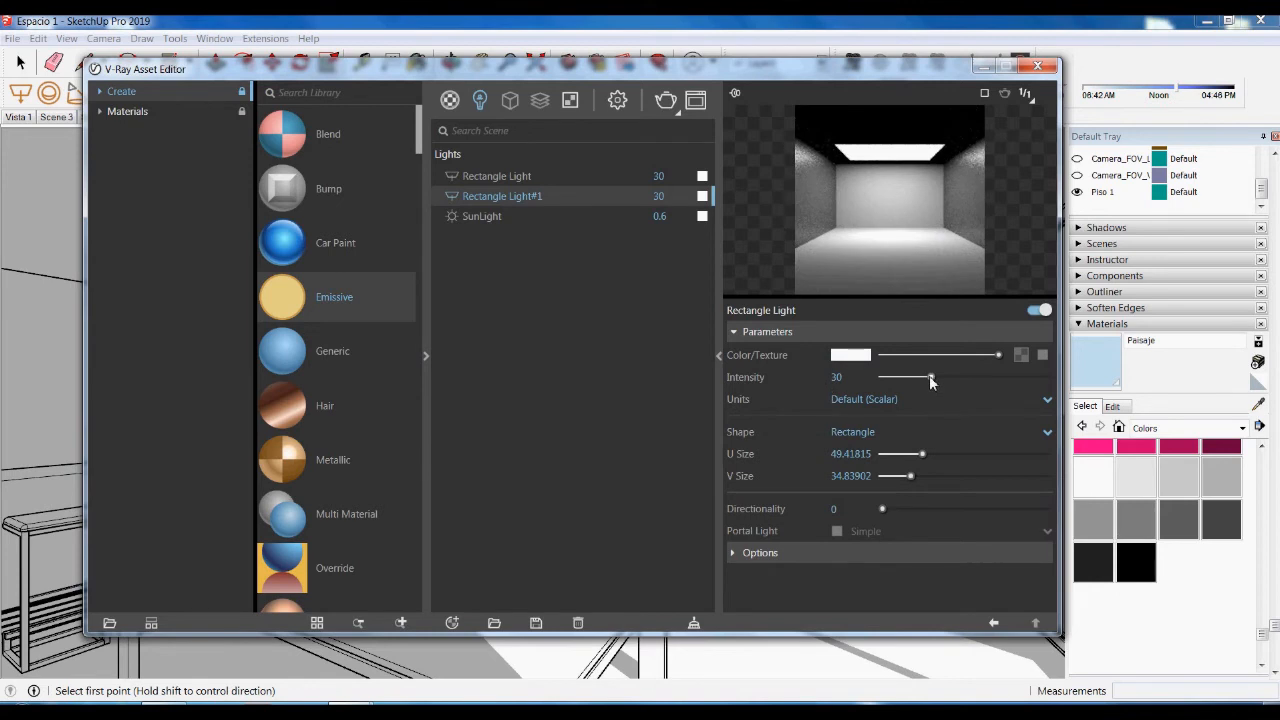
drag(929, 377, 918, 377)
click(857, 379)
text(25)
key(Return)
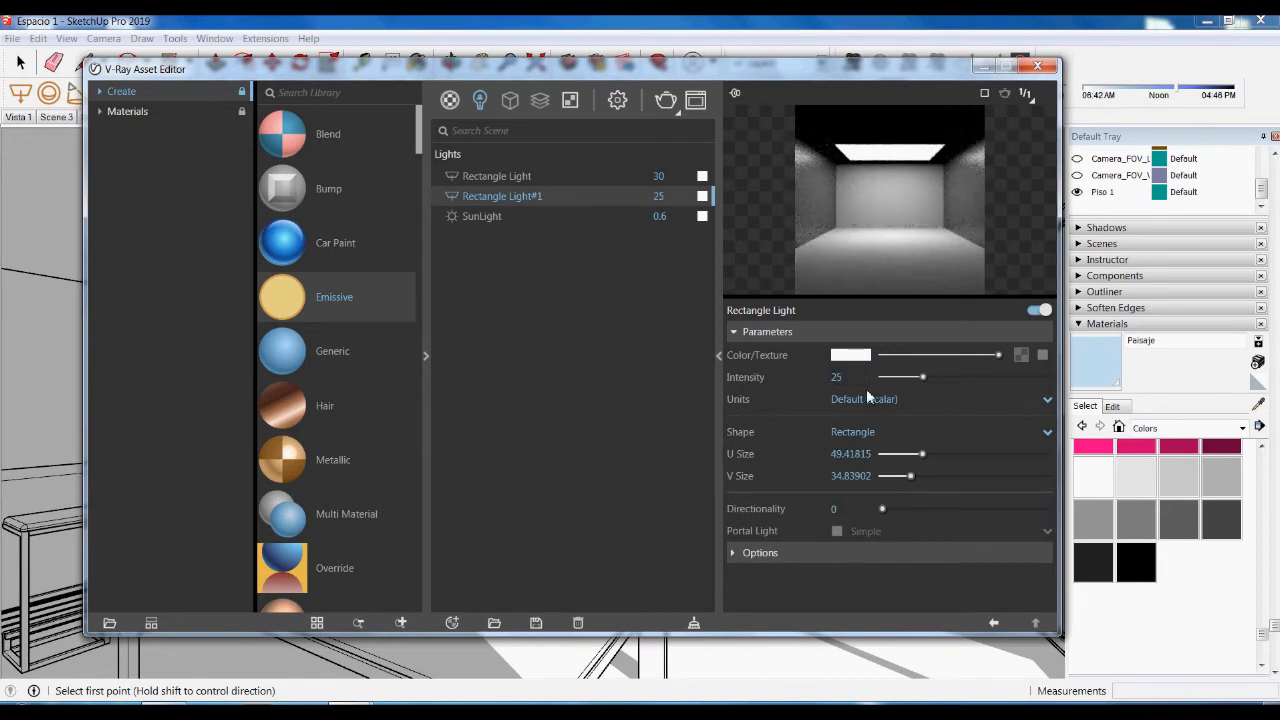
- Set Rectangle Light's intensity to 25 as well
click(630, 176)
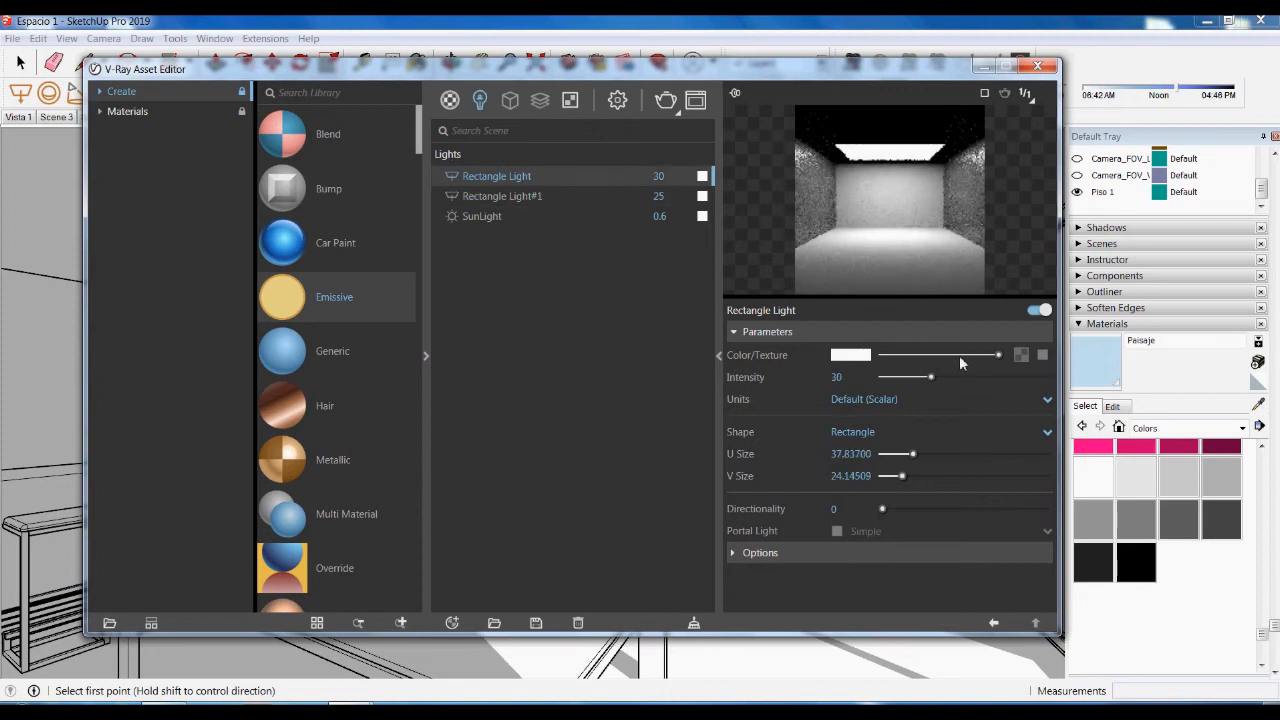
click(873, 381)
text(25)
key(Return)
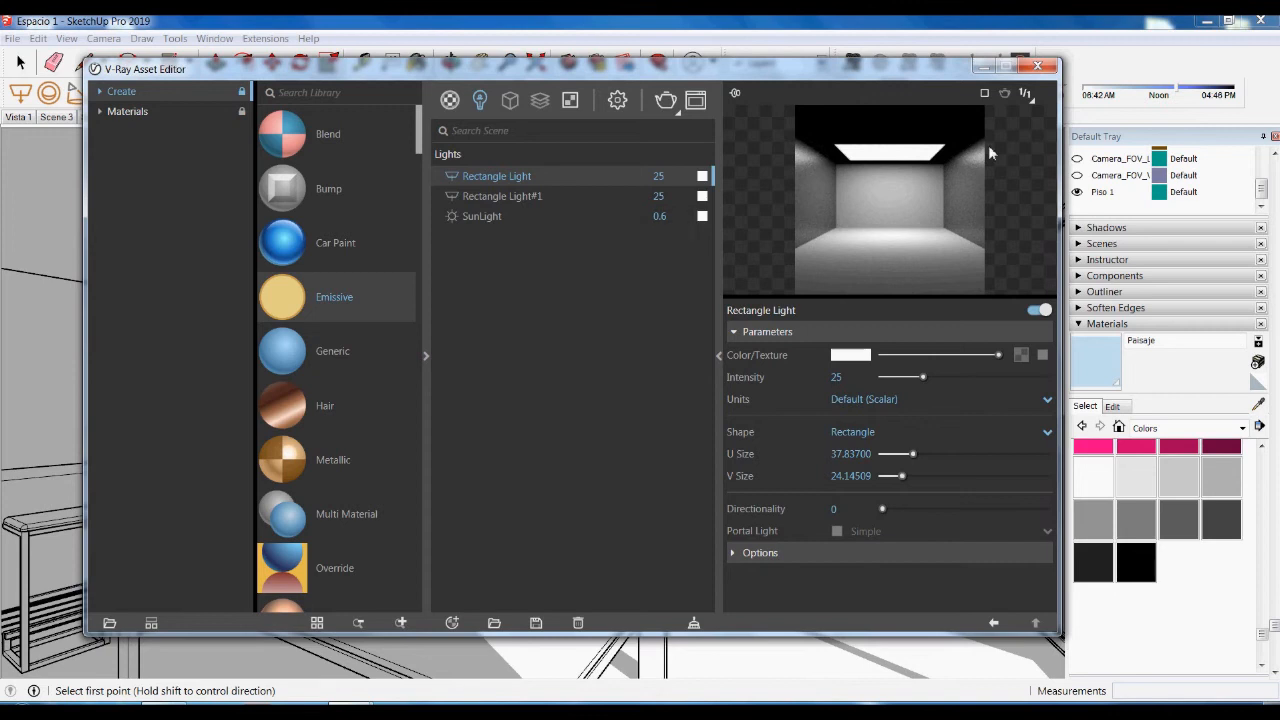
click(1035, 67)
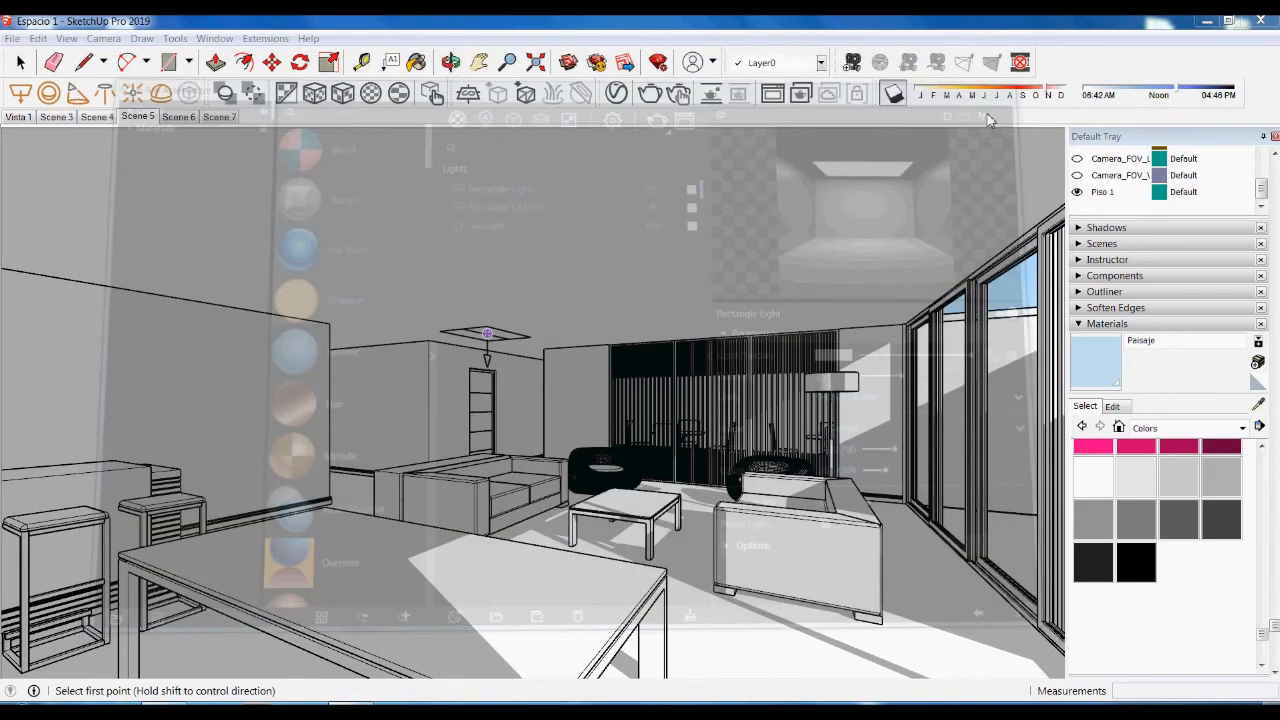
- Switch to the Scene 7 living-room view and turn on sun shadows
click(219, 116)
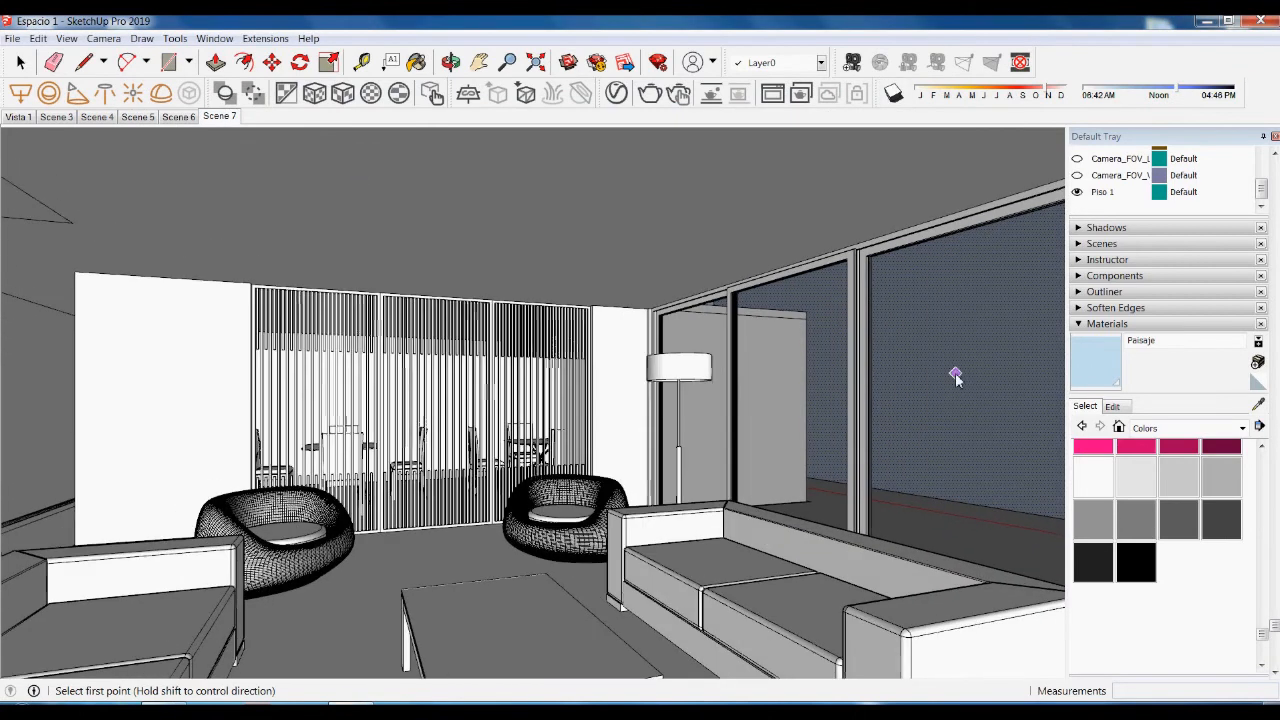
key(space)
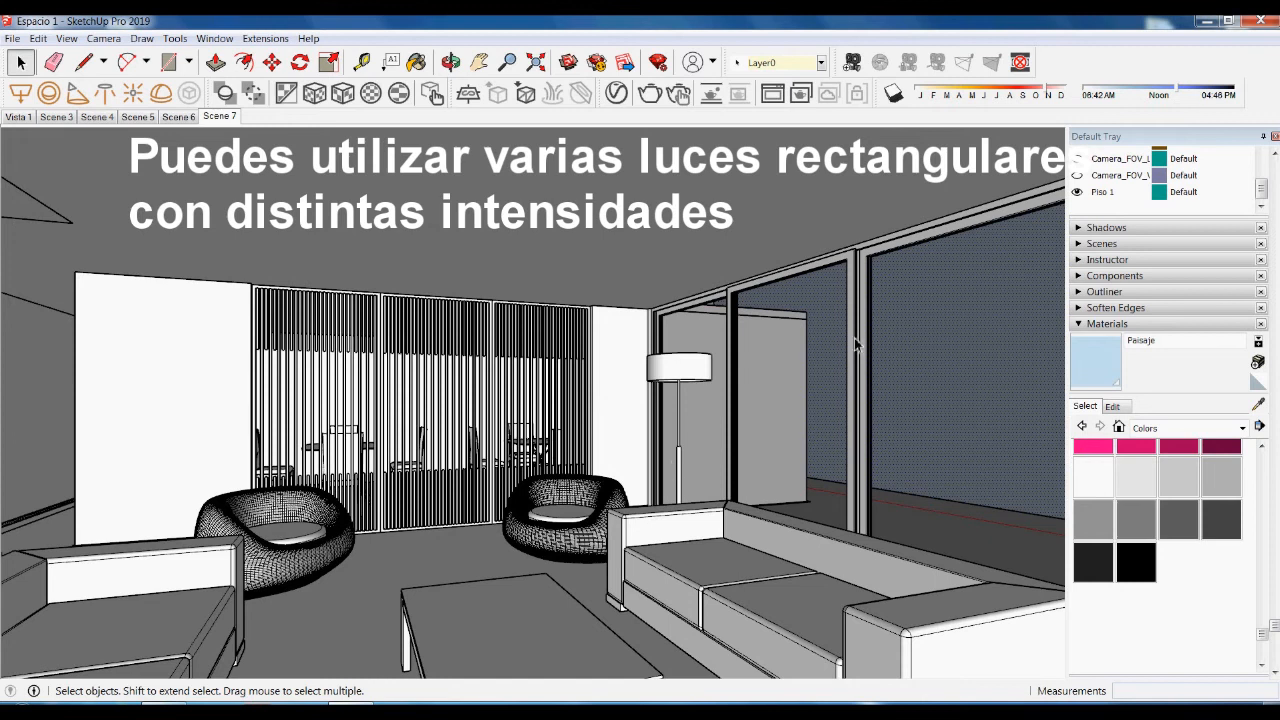
click(894, 93)
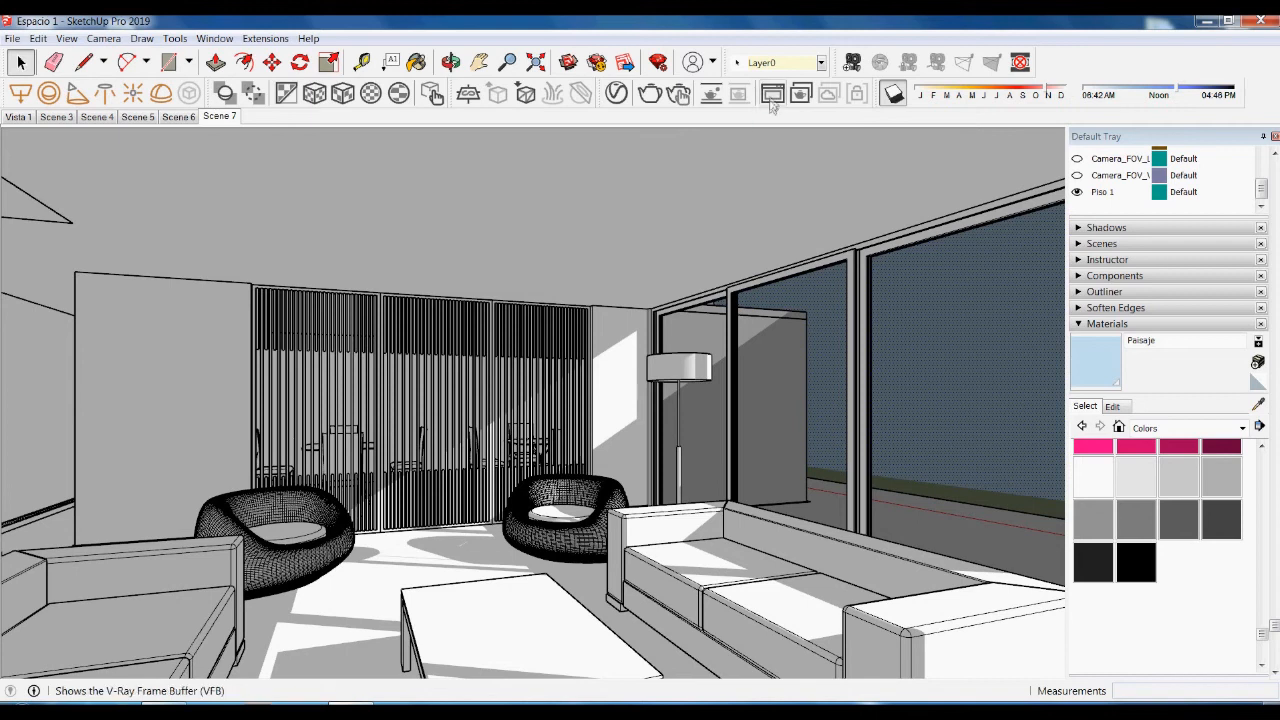
- Run a V-Ray test render of the Scene 7 living room, then close the frame buffer
click(646, 89)
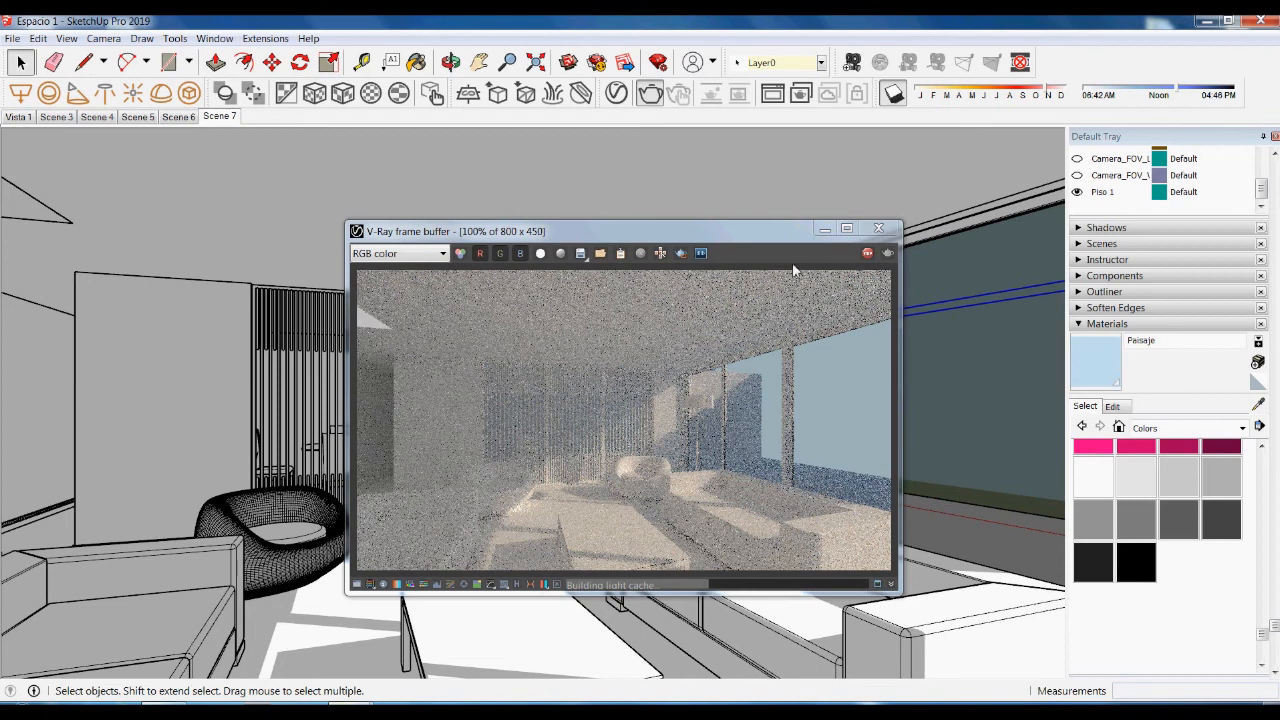
click(879, 230)
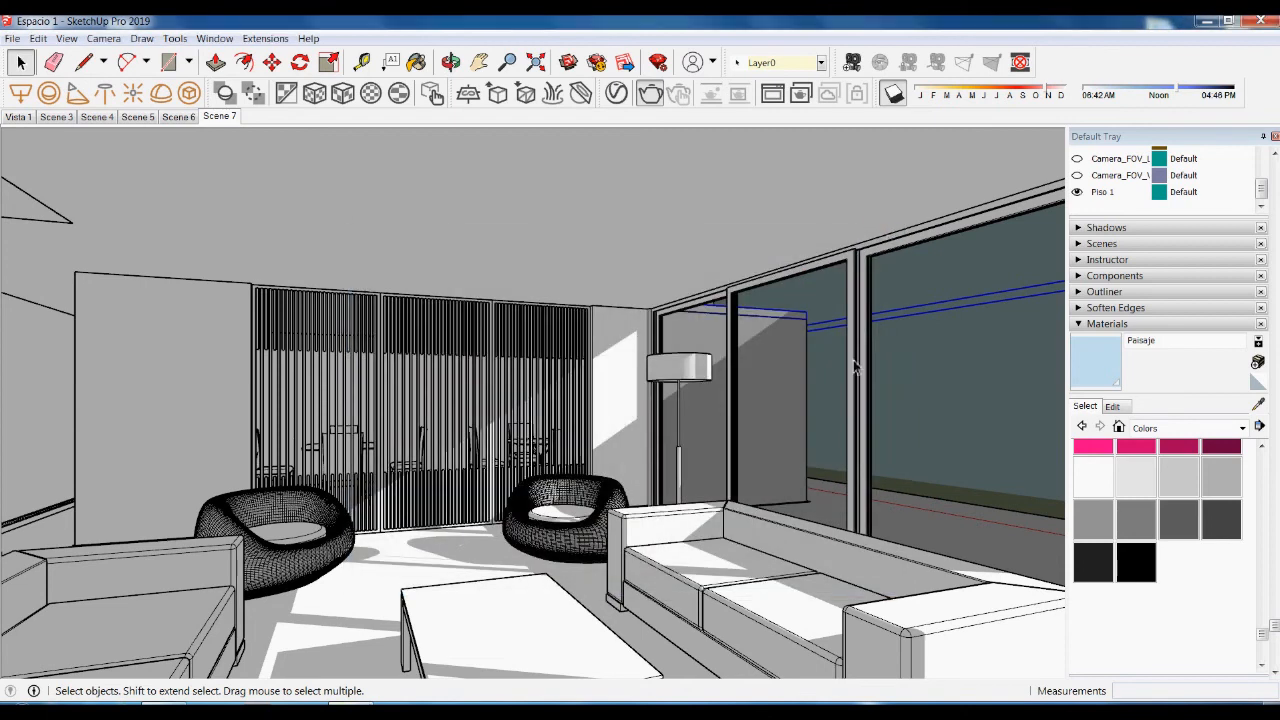
- Set the rectangle ceiling lights to Invisible in their V-Ray options, then return to Scene 7
click(97, 117)
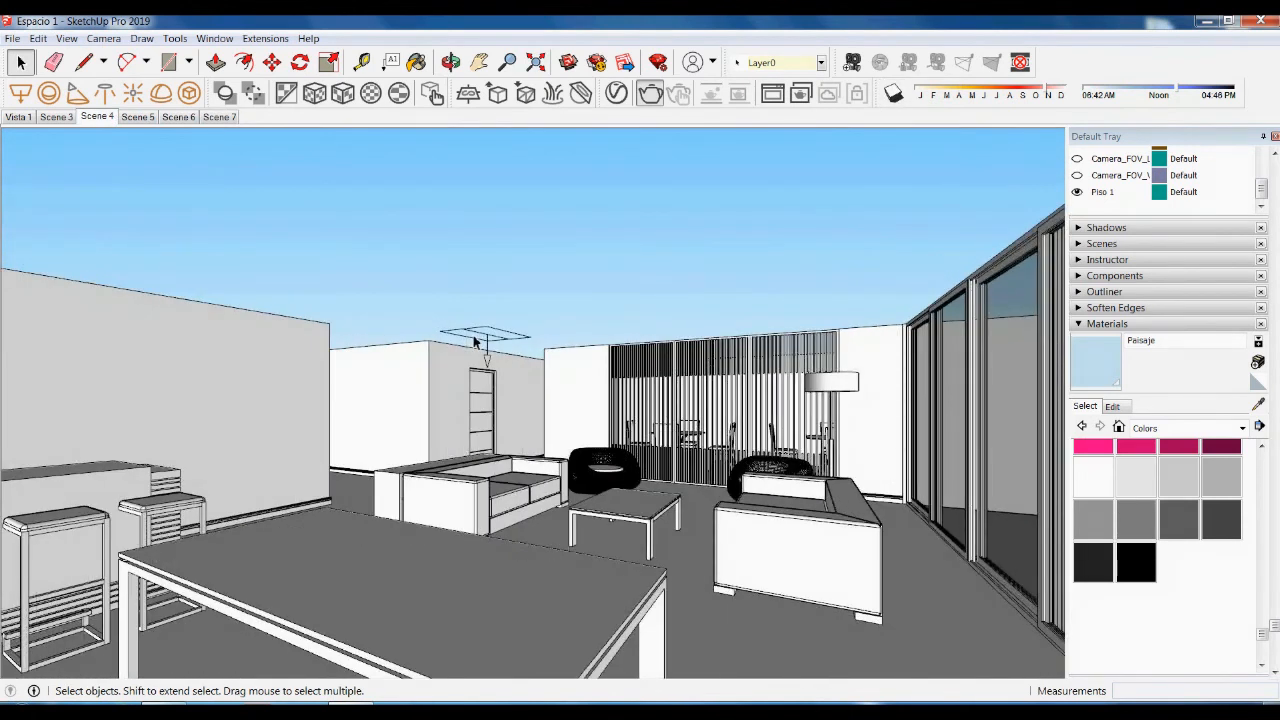
click(478, 345)
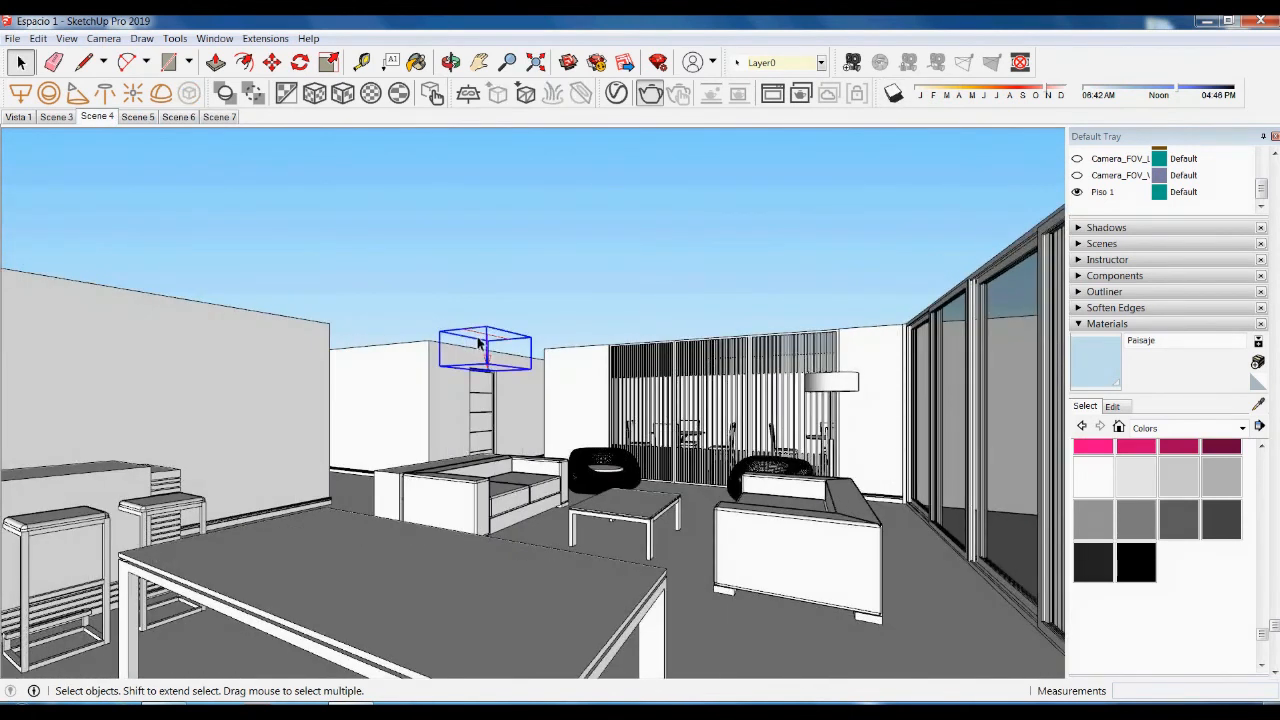
click(620, 96)
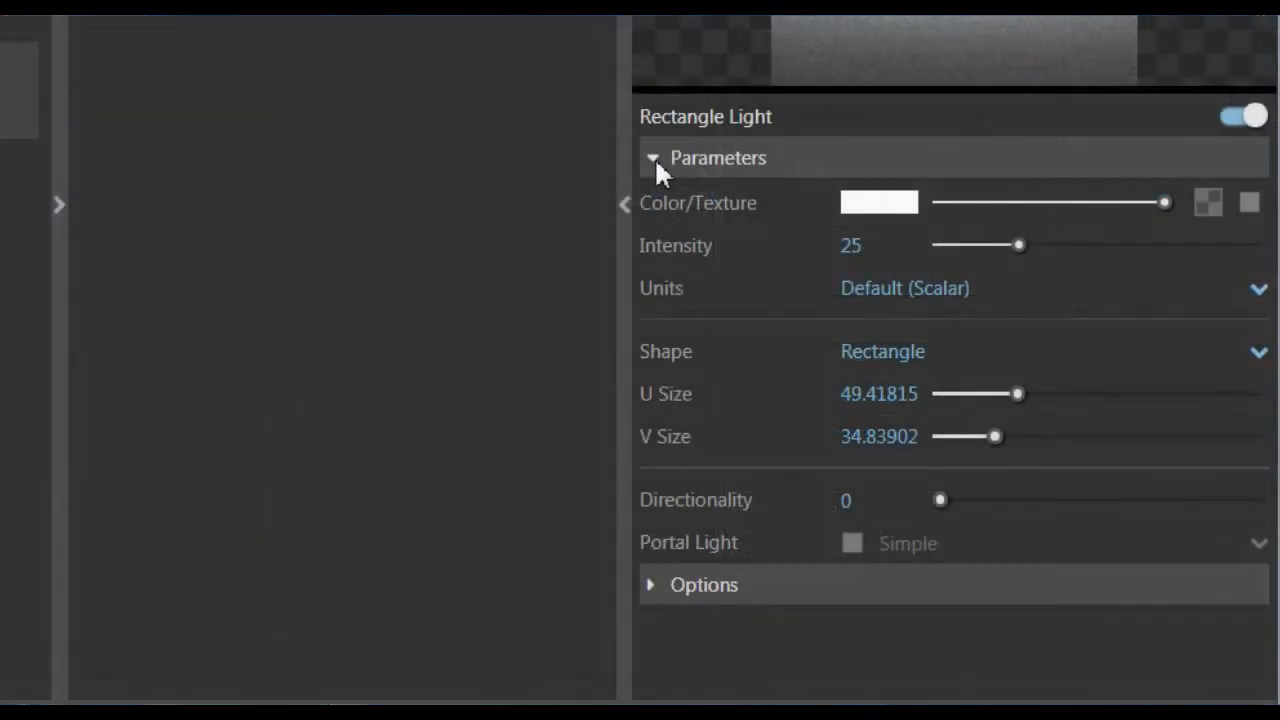
click(654, 157)
click(661, 201)
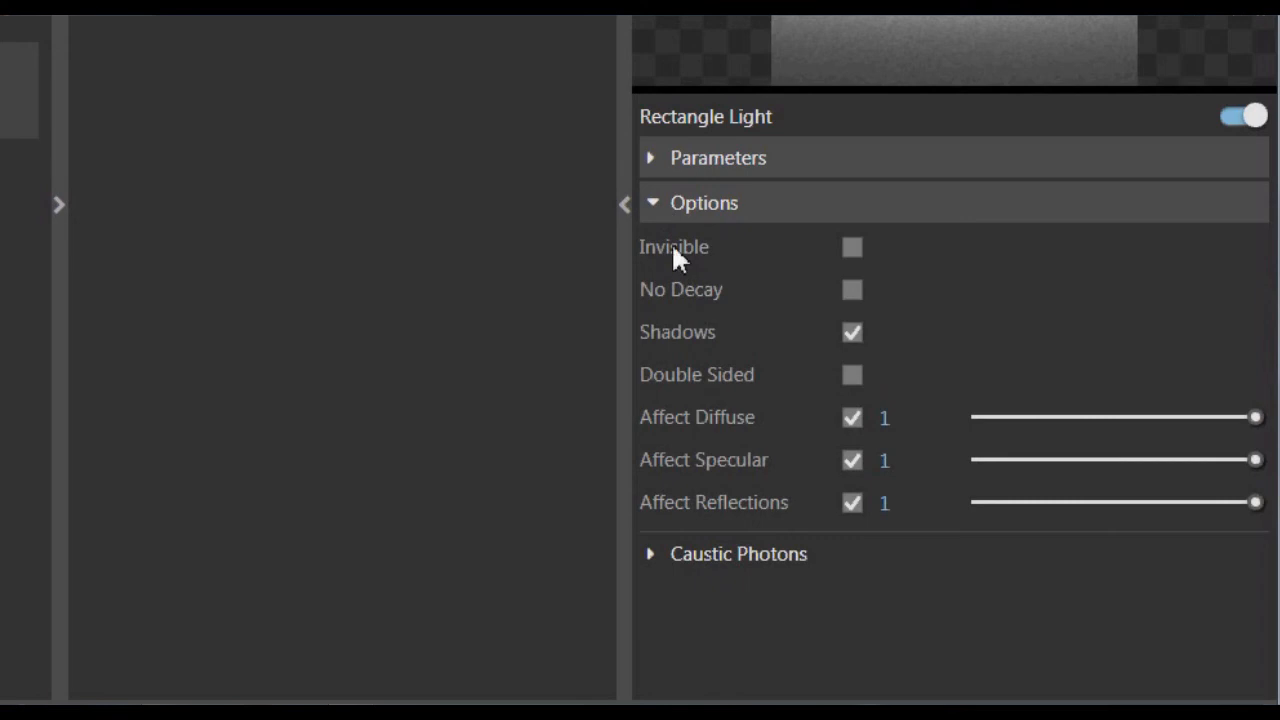
click(851, 248)
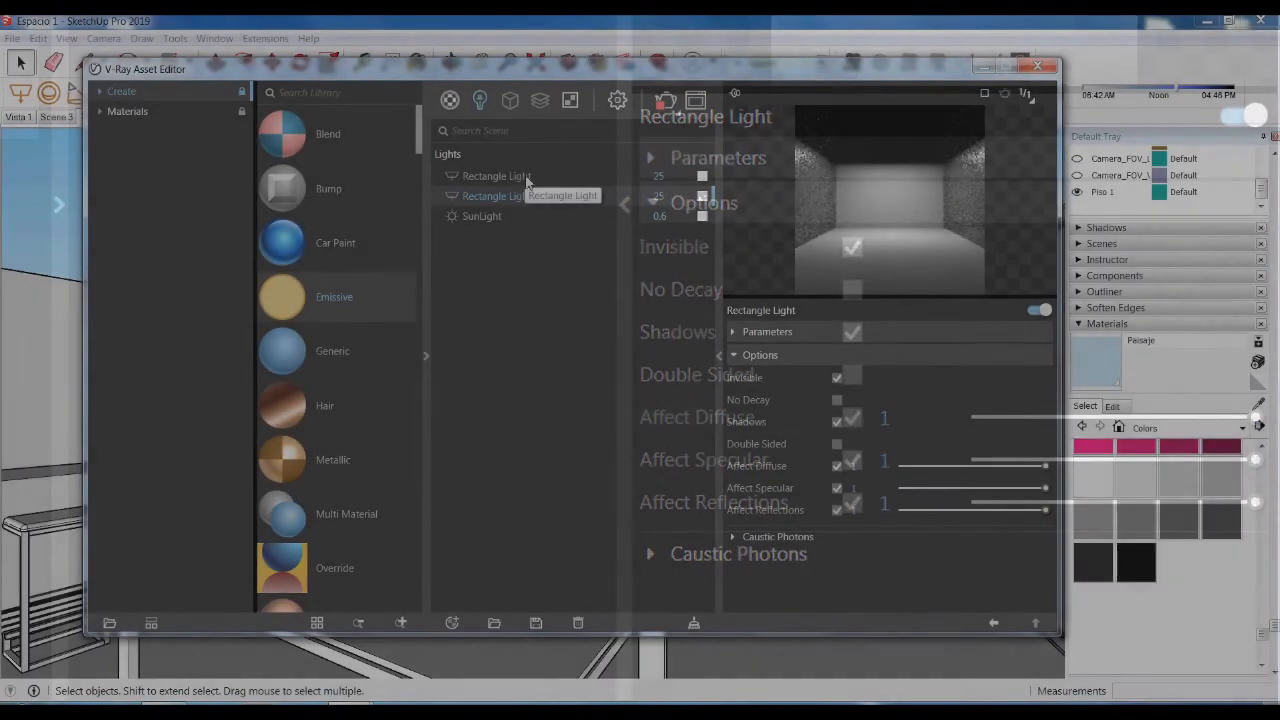
click(525, 176)
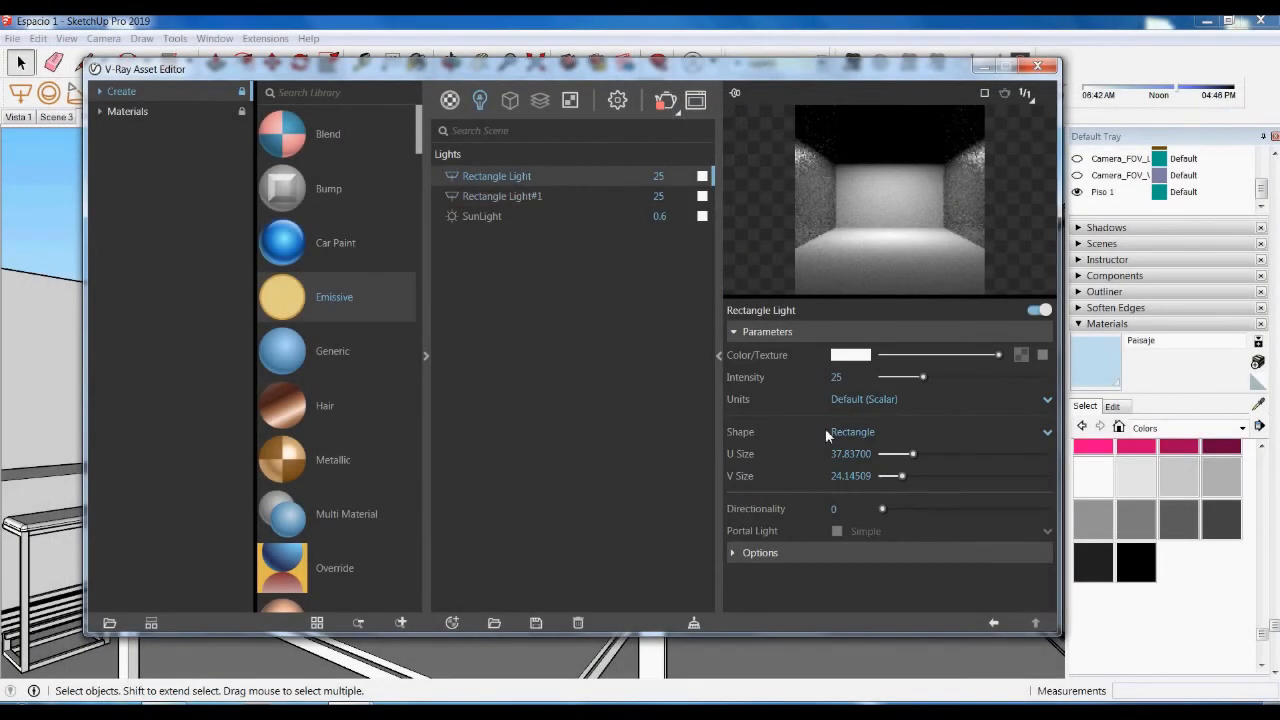
click(741, 331)
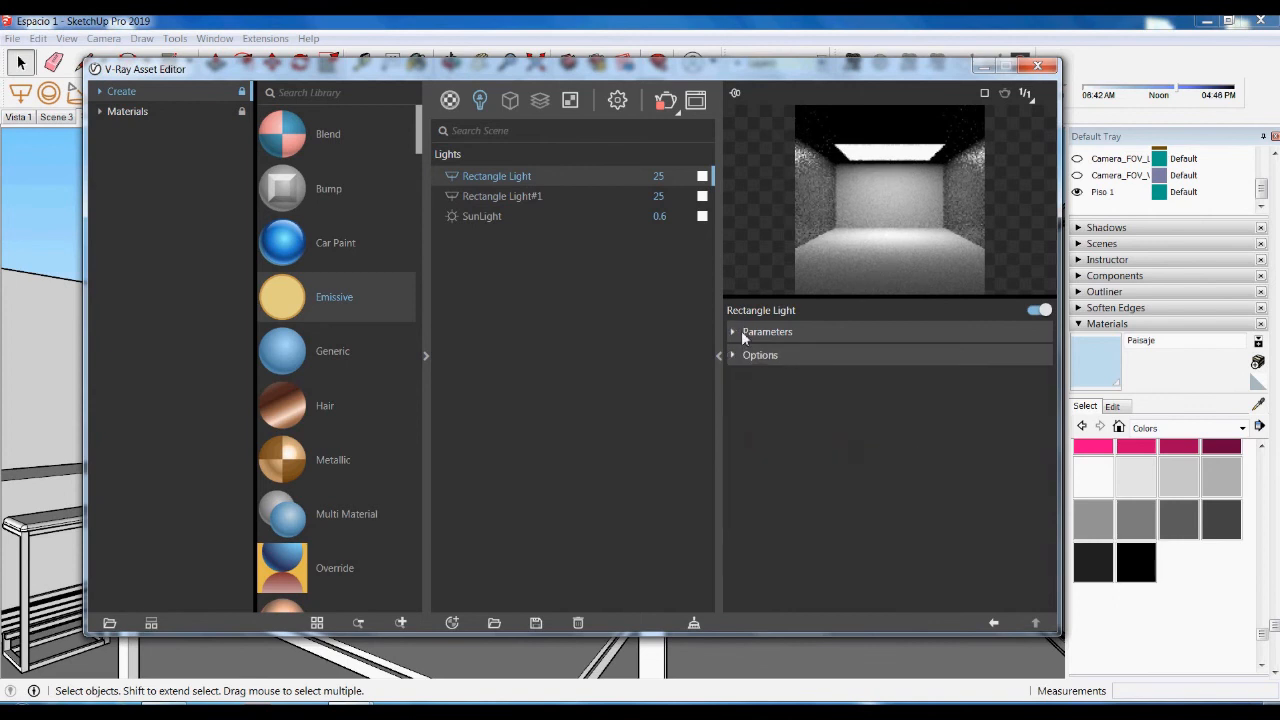
click(741, 355)
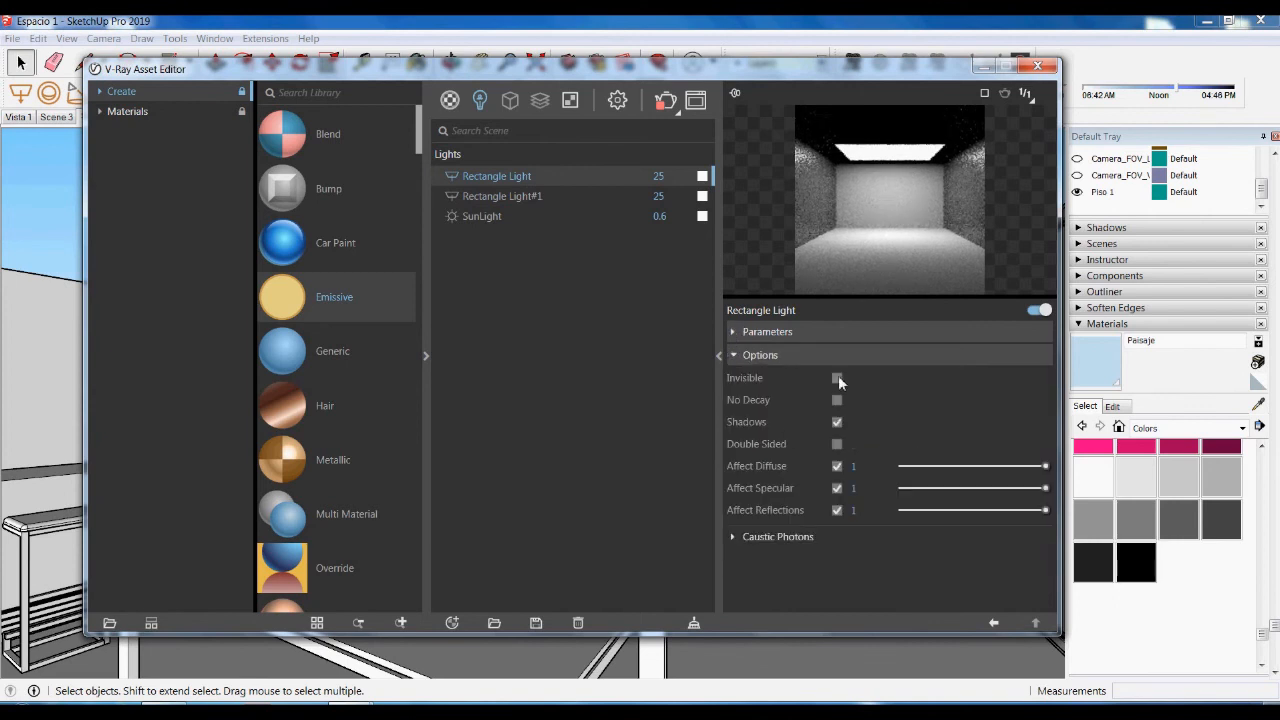
click(1037, 66)
click(222, 117)
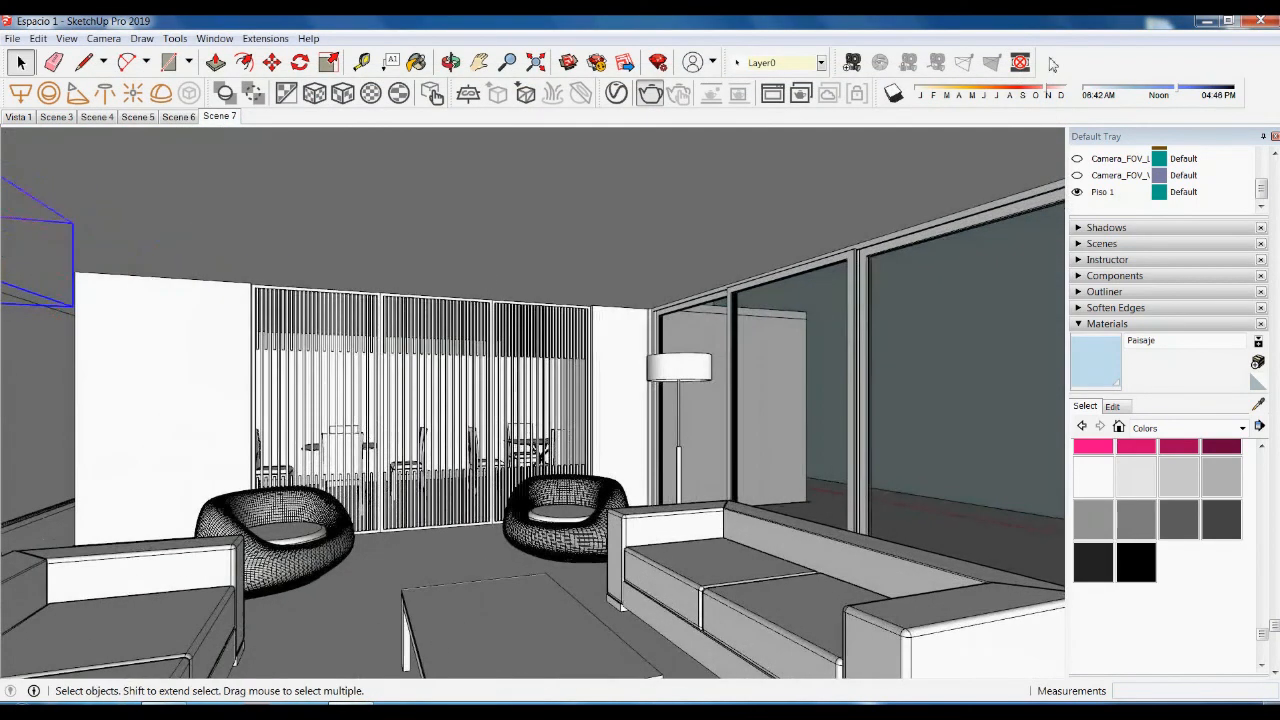
- Switch sun shadows back on and start a new V-Ray test render of the living room
click(895, 95)
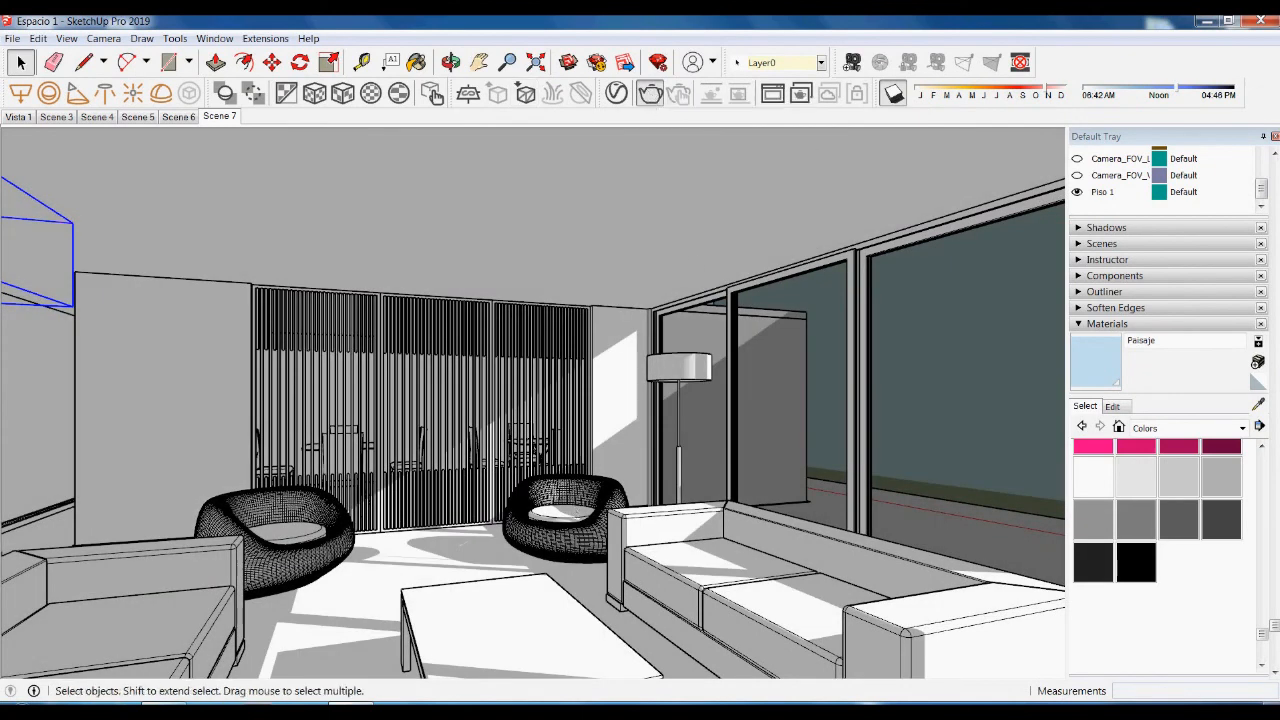
click(650, 93)
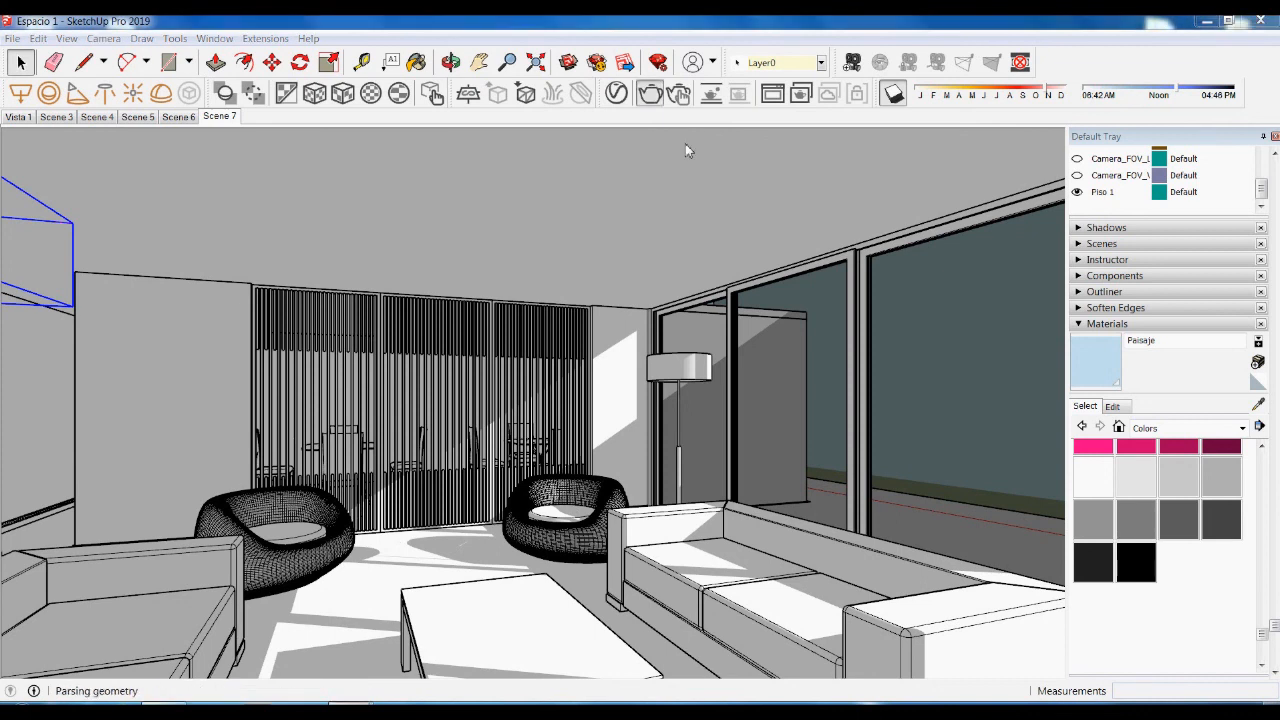